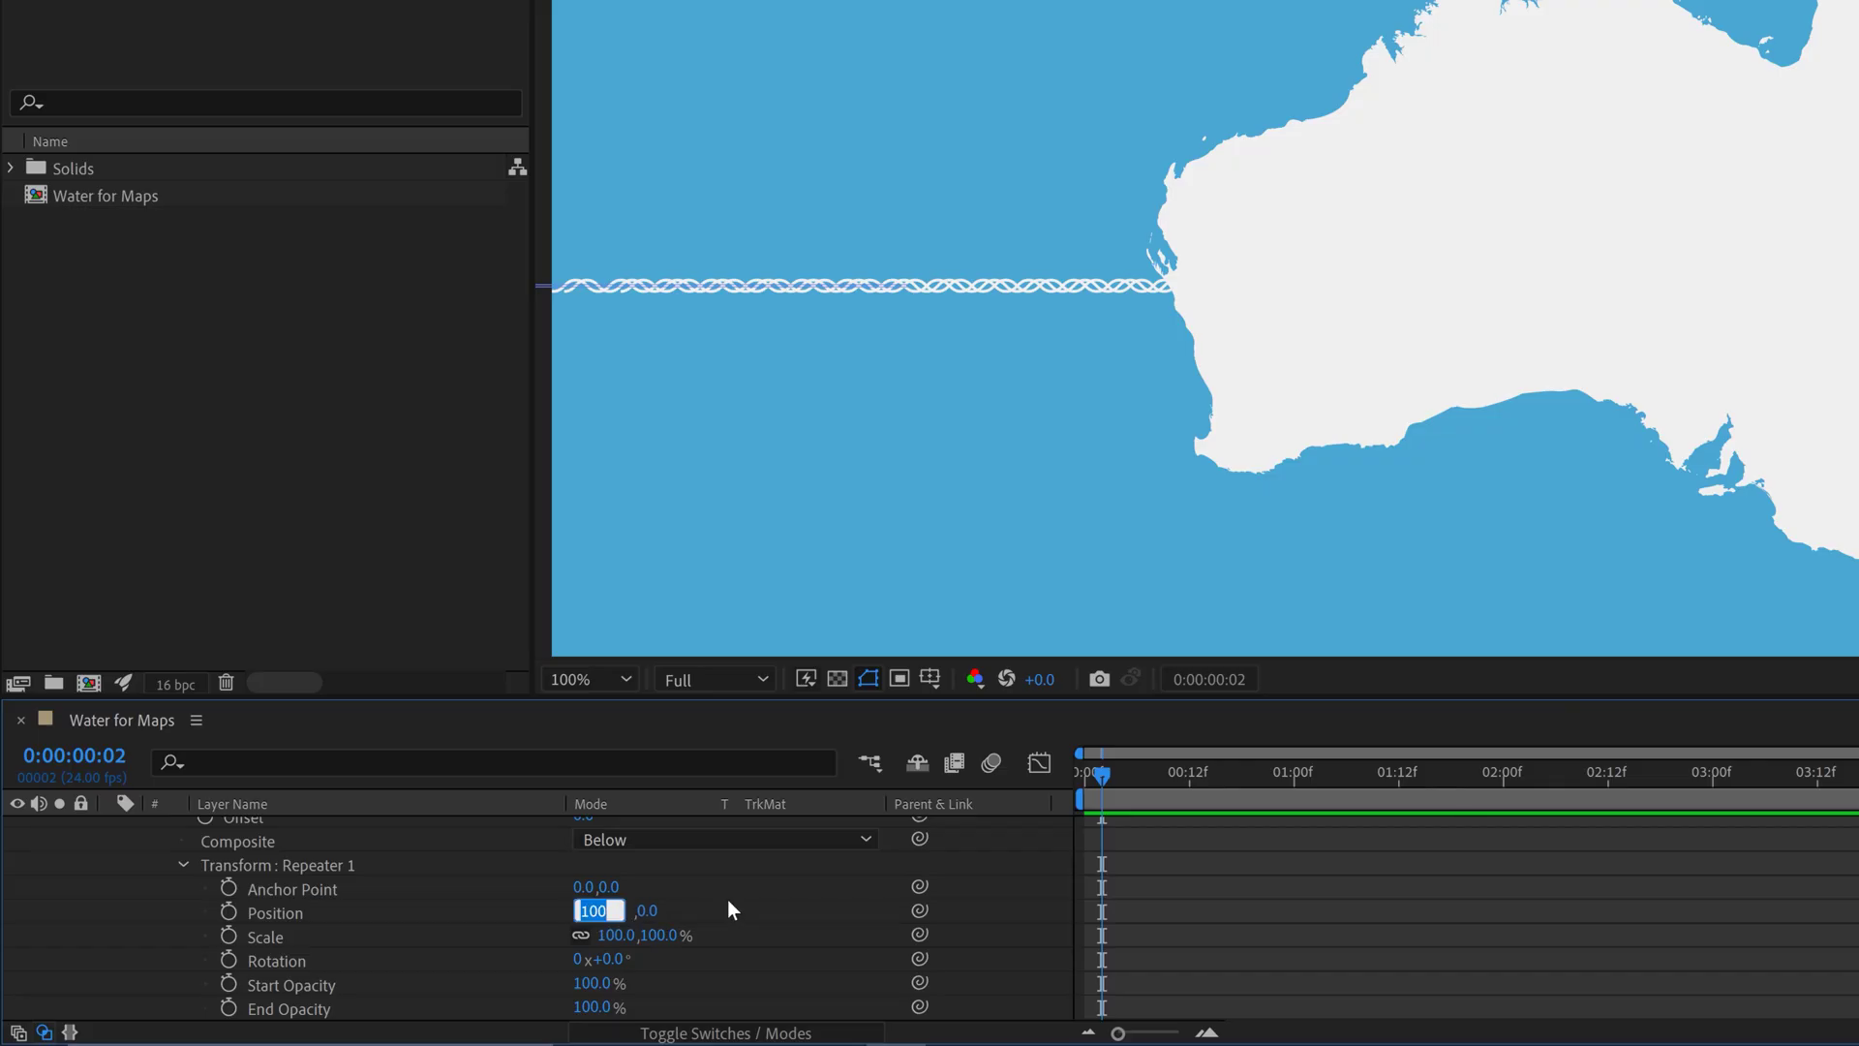
Space the repeated wave copies 59 apart vertically with Repeater Position Y 59.
{"action": "key", "text": "Return"}
{"action": "left_click_drag", "start_coordinate": [607, 917], "coordinate": [611, 861]}
{"action": "left_click", "coordinate": [183, 864]}
{"action": "key", "text": "comma"}
Set Repeater 1 to 60 copies with an offset of -30.
{"action": "left_click", "coordinate": [600, 863]}
{"action": "left_click", "coordinate": [600, 866]}
{"action": "type", "text": "60"}
{"action": "key", "text": "Tab"}
{"action": "type", "text": "-30"}
{"action": "key", "text": "Return"}
Shrink the Zig Zag 1 size to 5.
{"action": "scroll", "coordinate": [1283, 834], "scroll_direction": "up", "scroll_amount": 3}
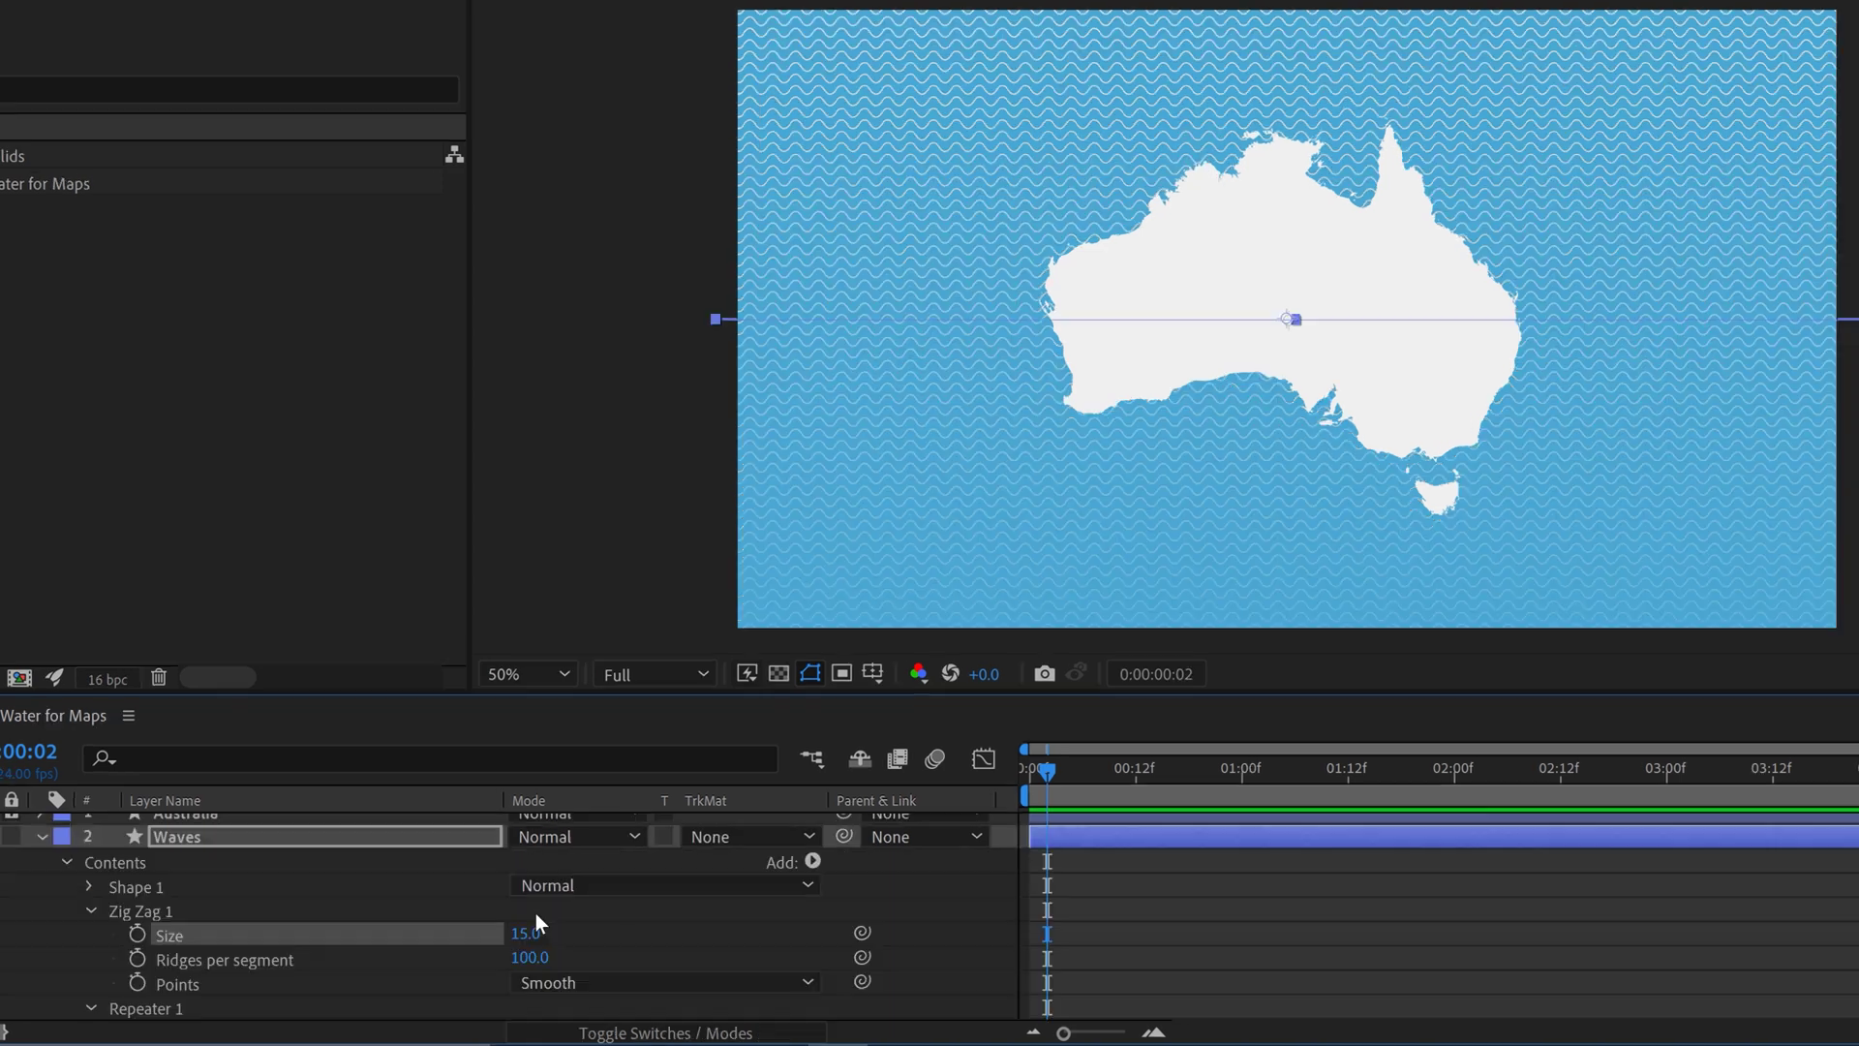
{"action": "type", "text": "5"}
{"action": "key", "text": "Return"}
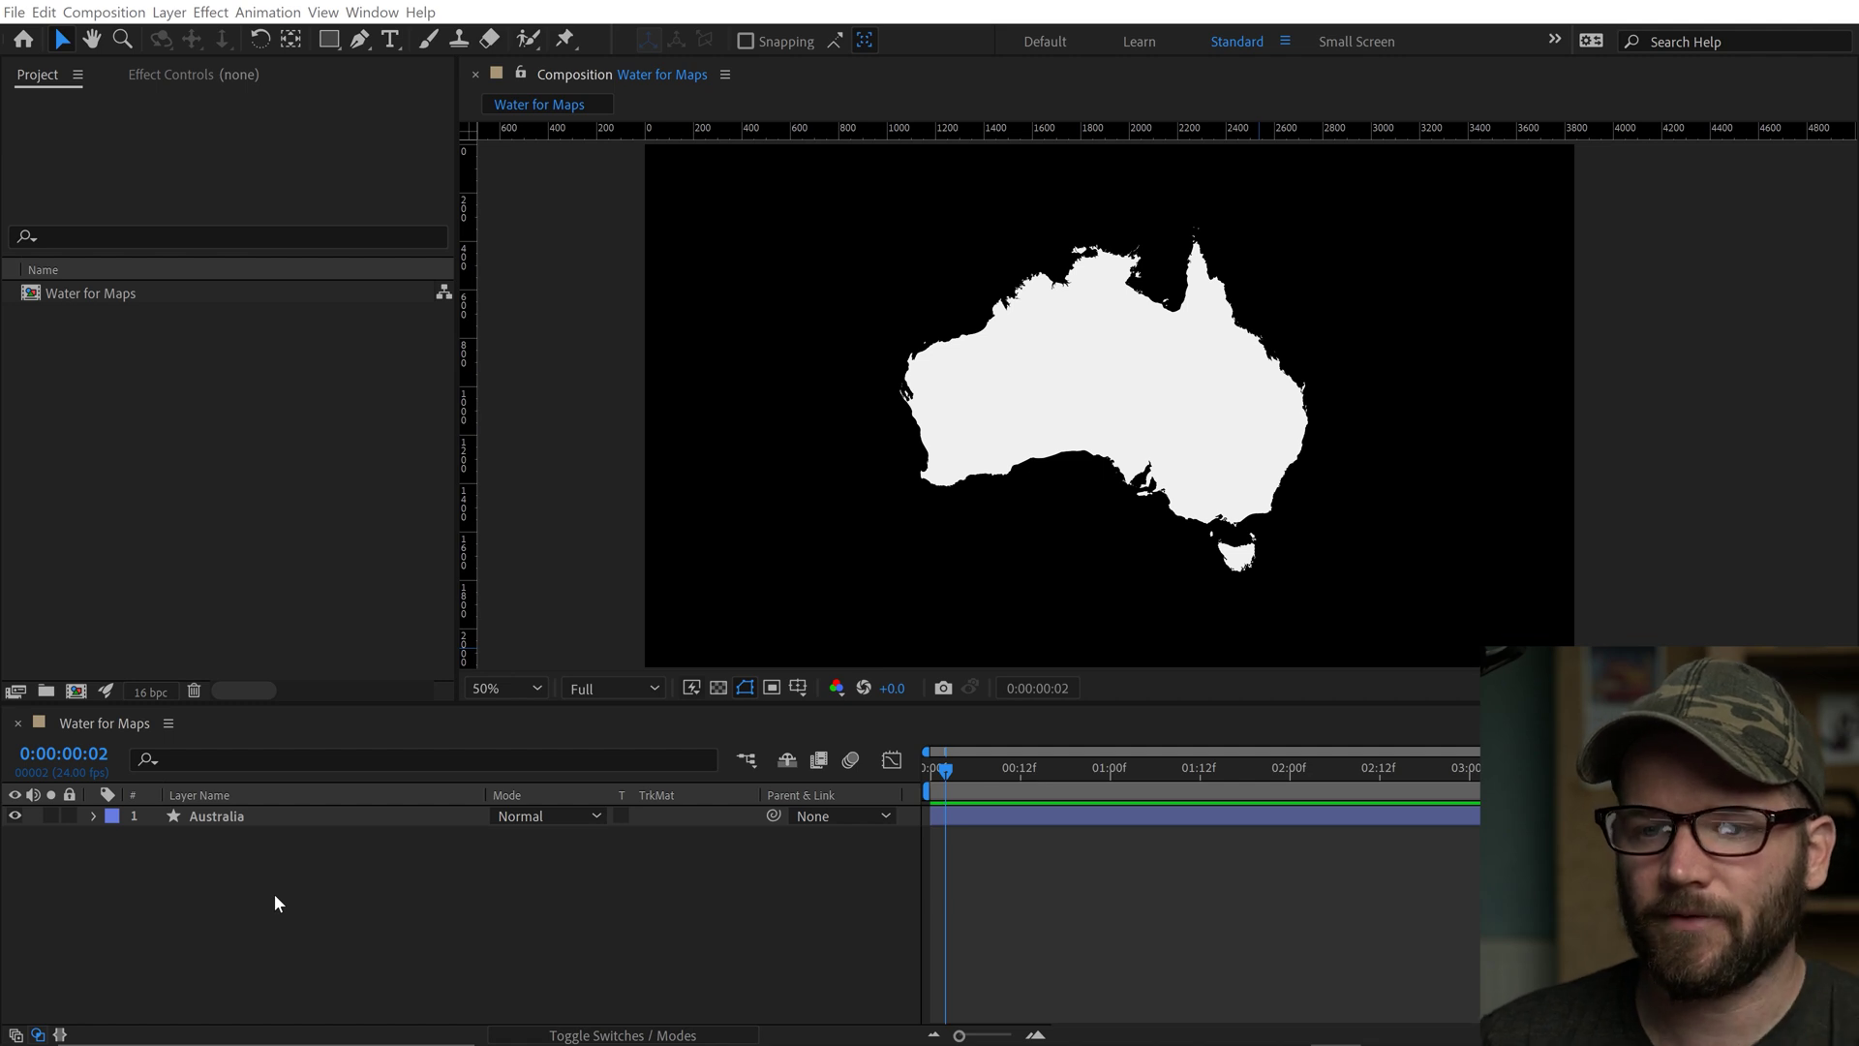
Select the Australia layer and switch to the Australia map file in Illustrator.
{"action": "left_click", "coordinate": [230, 817]}
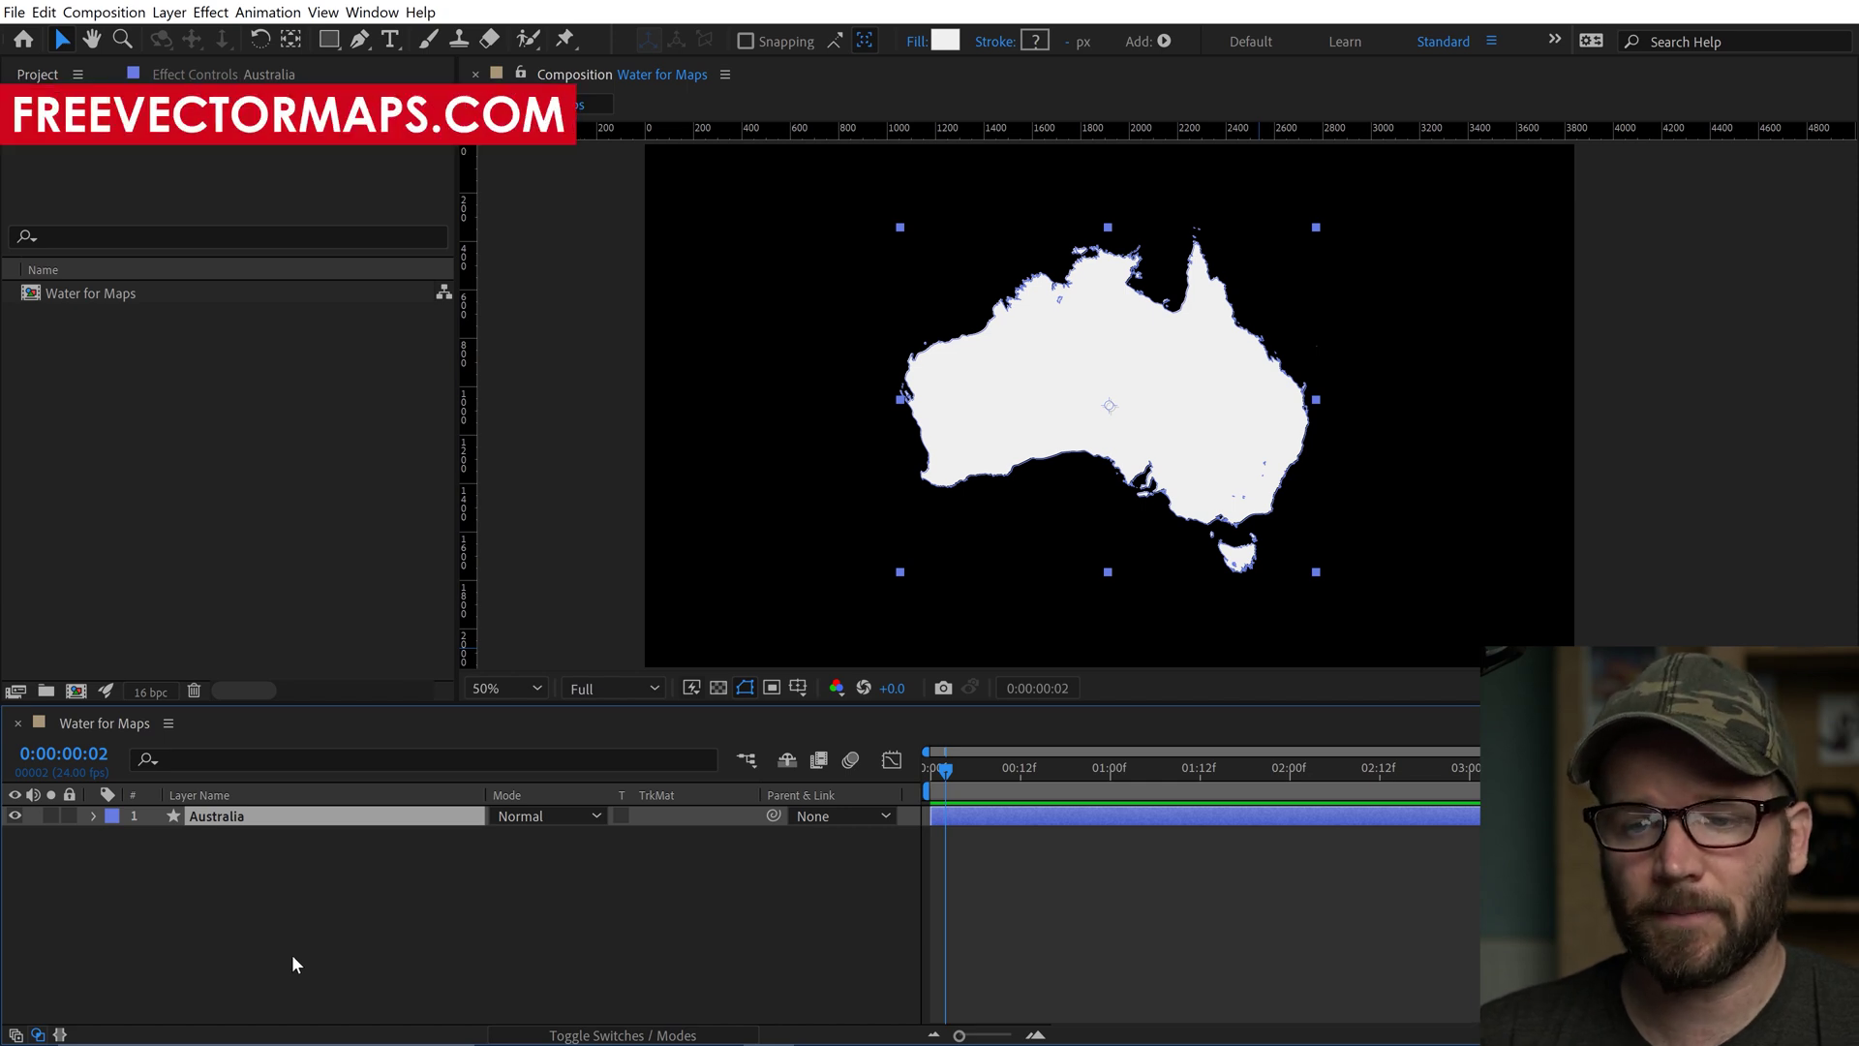
{"action": "key", "text": "alt+Tab"}
{"action": "key", "text": "alt+Tab"}
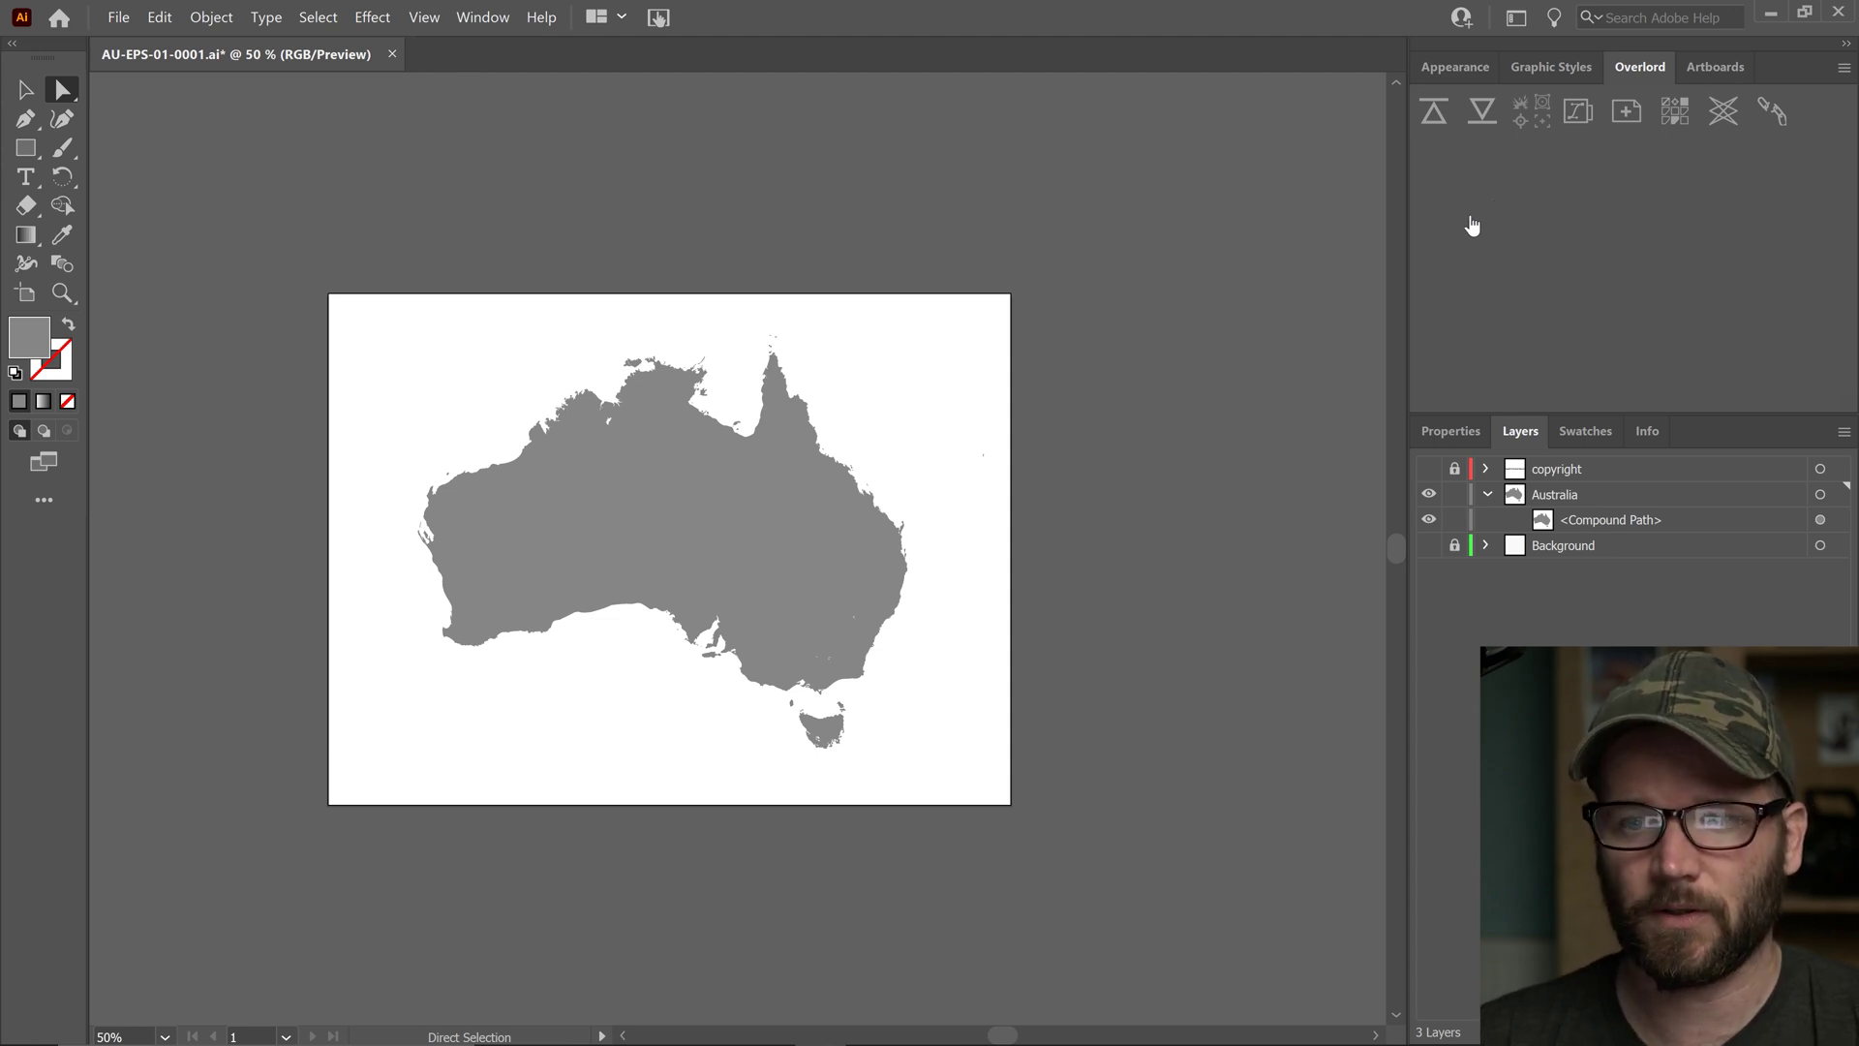
Review the Australia compound path in Illustrator, then return to After Effects.
{"action": "key", "text": "alt+Tab"}
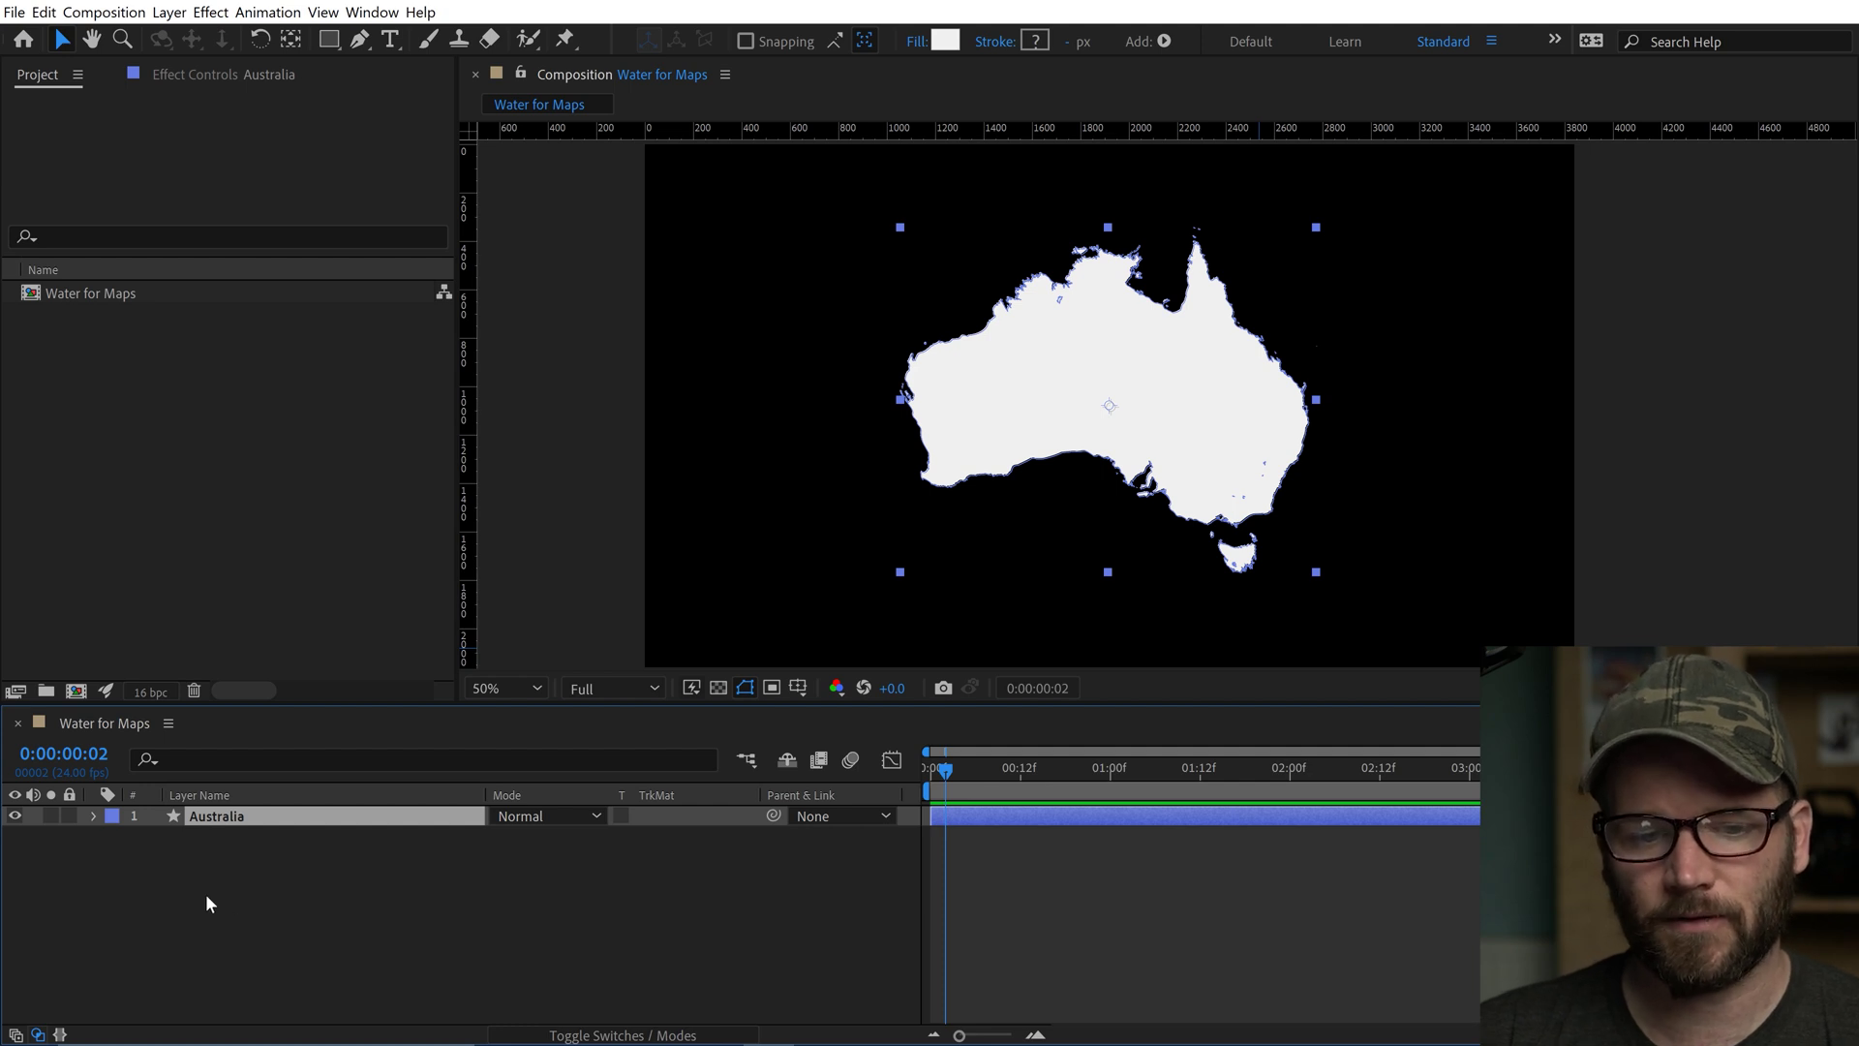
Create a new full-frame medium blue (47A7D2) solid named Ocean.
{"action": "left_click", "coordinate": [168, 12]}
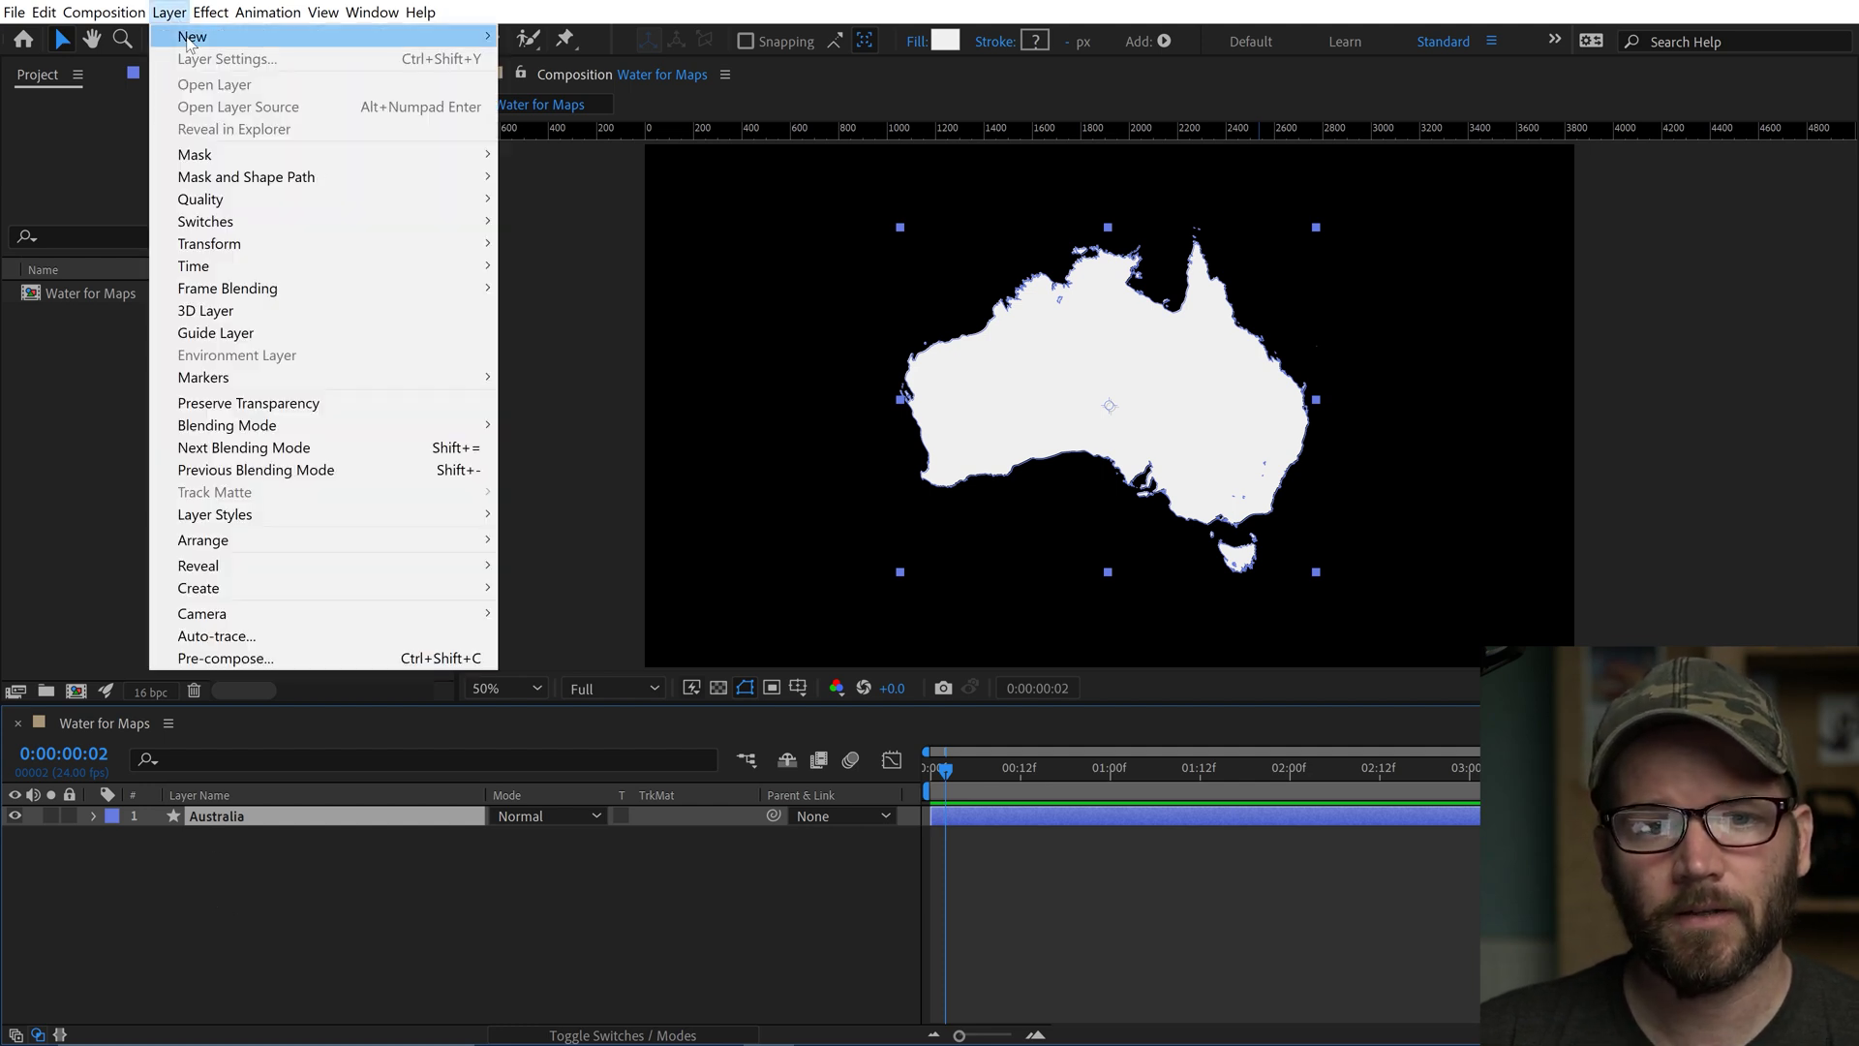
{"action": "mouse_move", "coordinate": [190, 45]}
{"action": "left_click", "coordinate": [581, 468]}
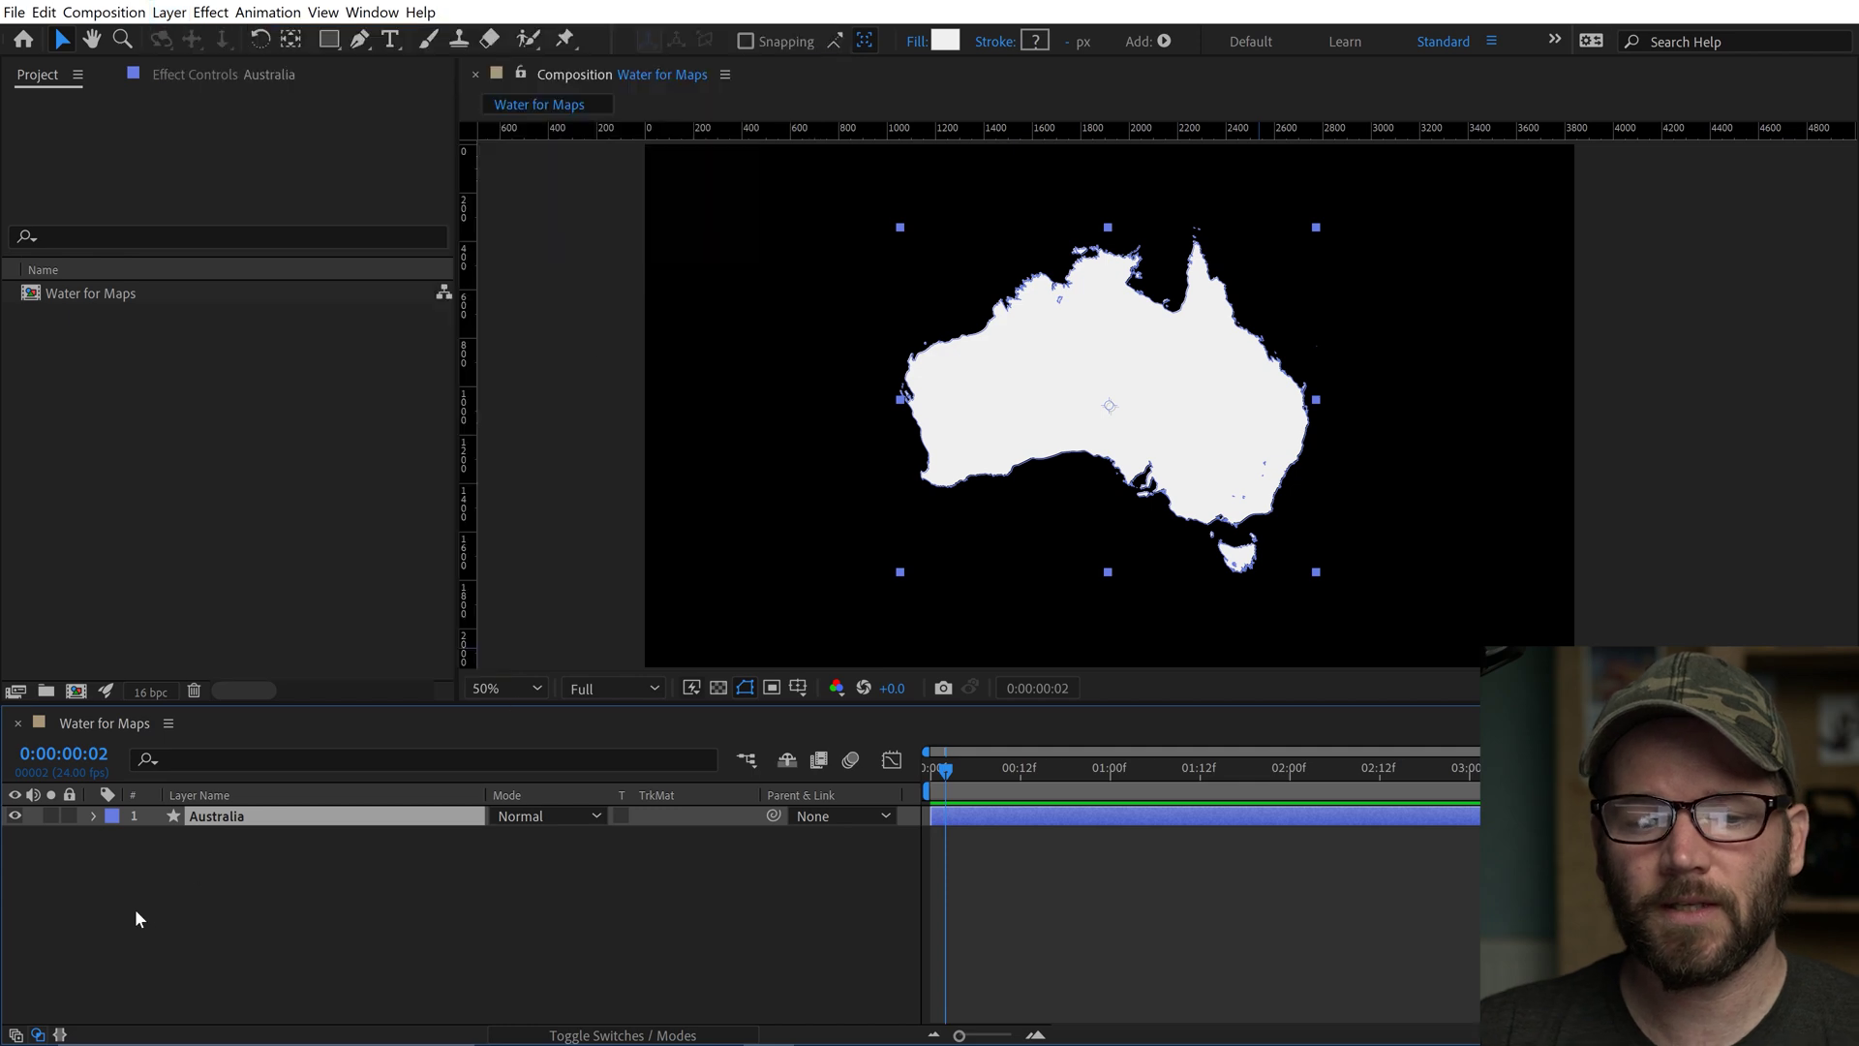
{"action": "right_click", "coordinate": [222, 896]}
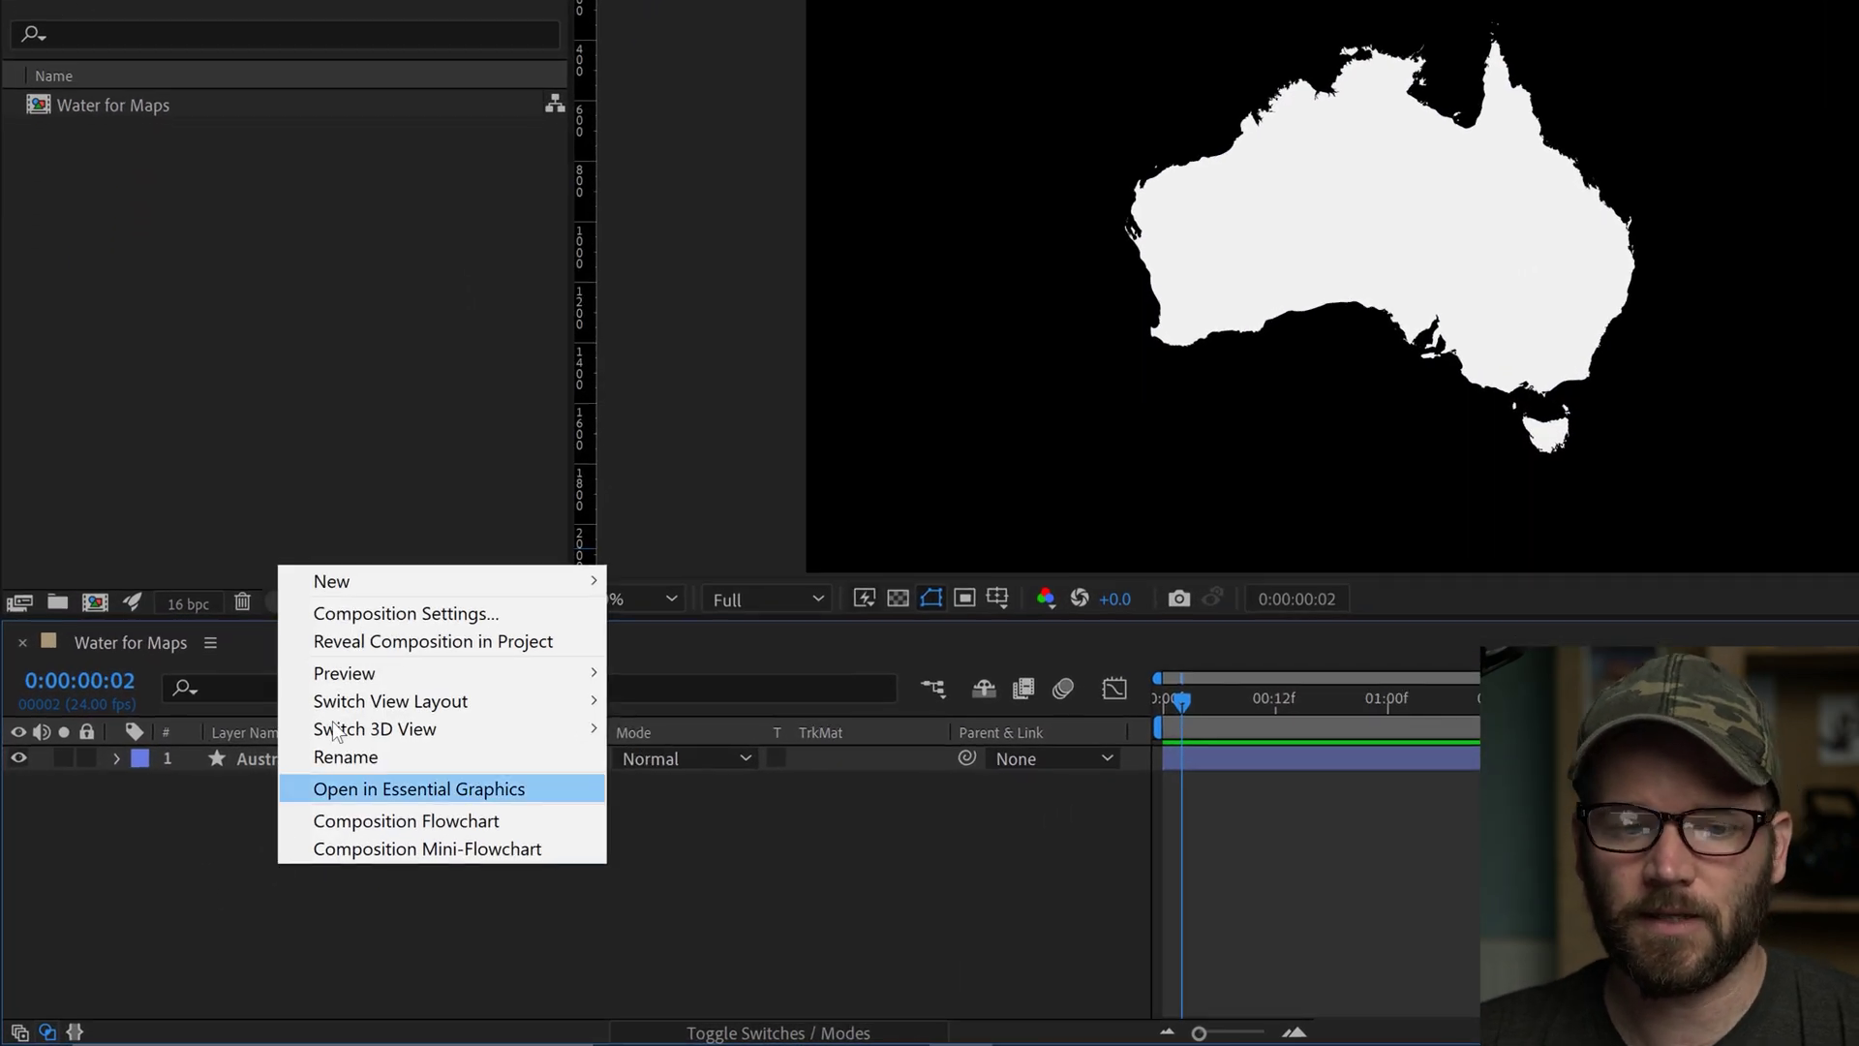
{"action": "mouse_move", "coordinate": [358, 589]}
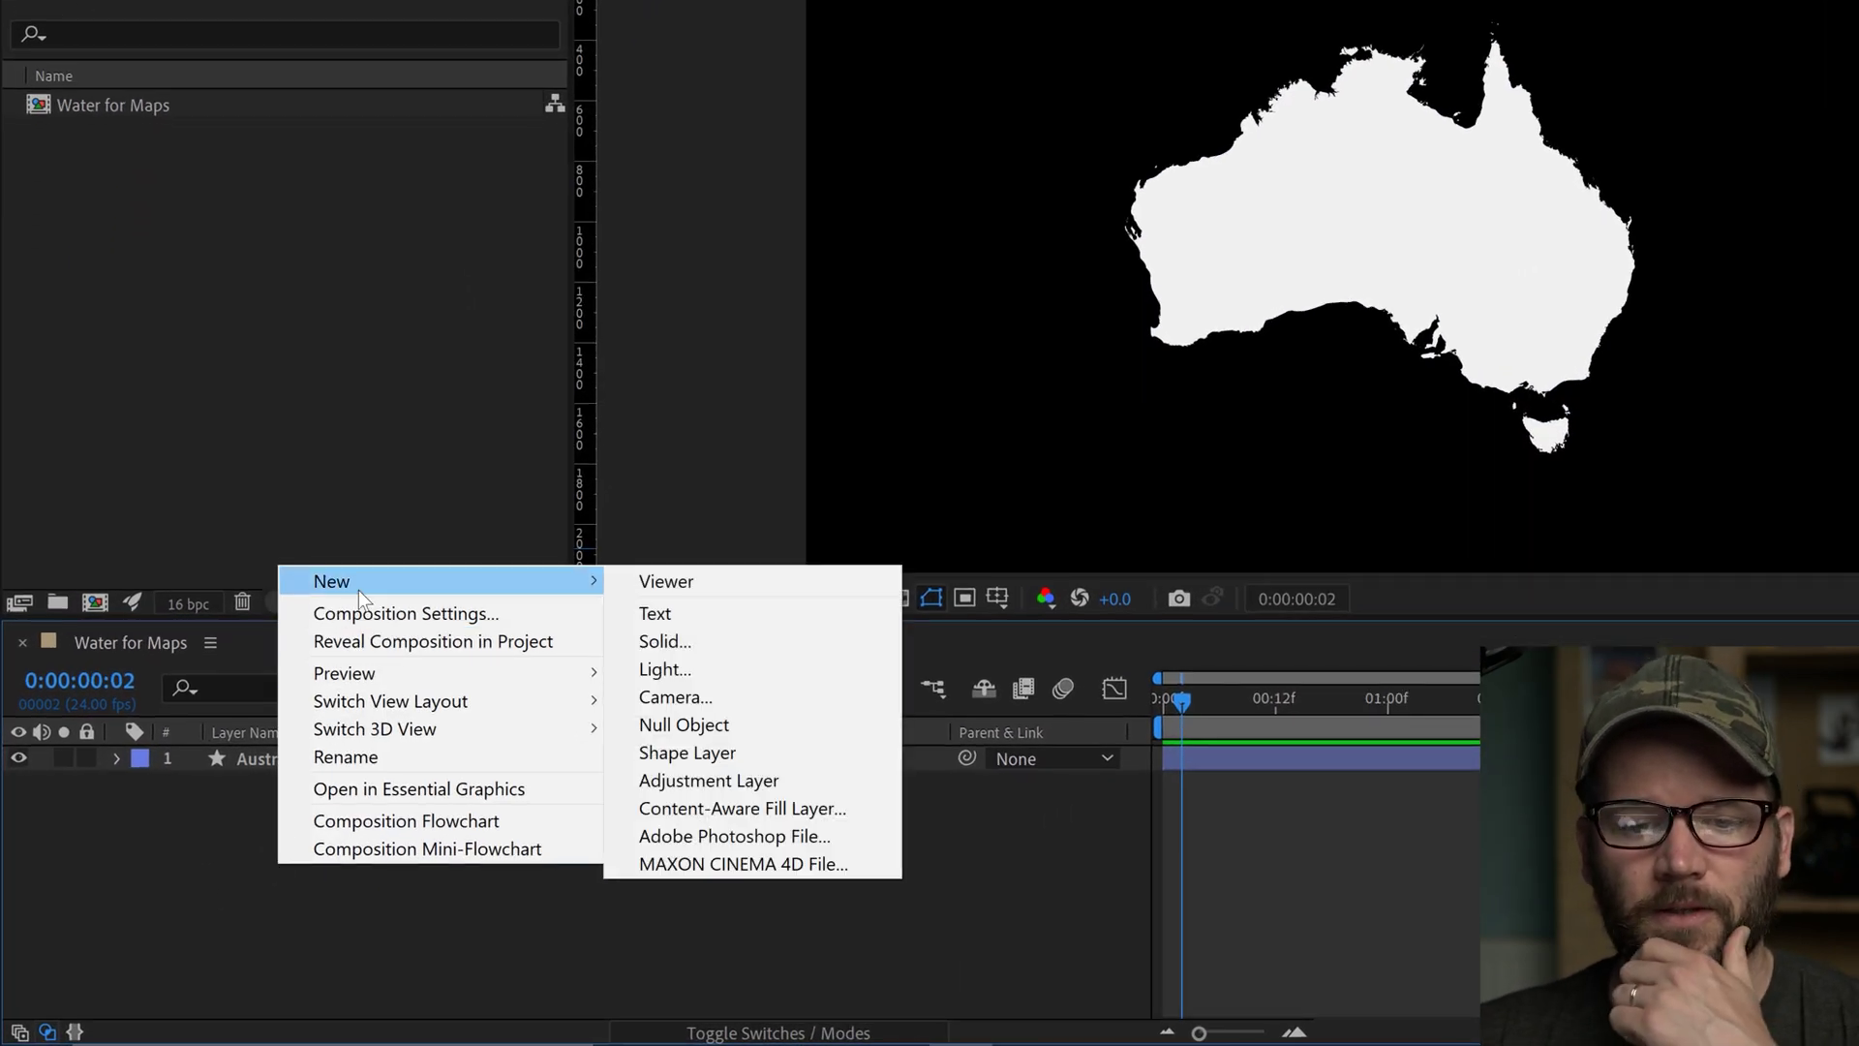
{"action": "left_click", "coordinate": [713, 641]}
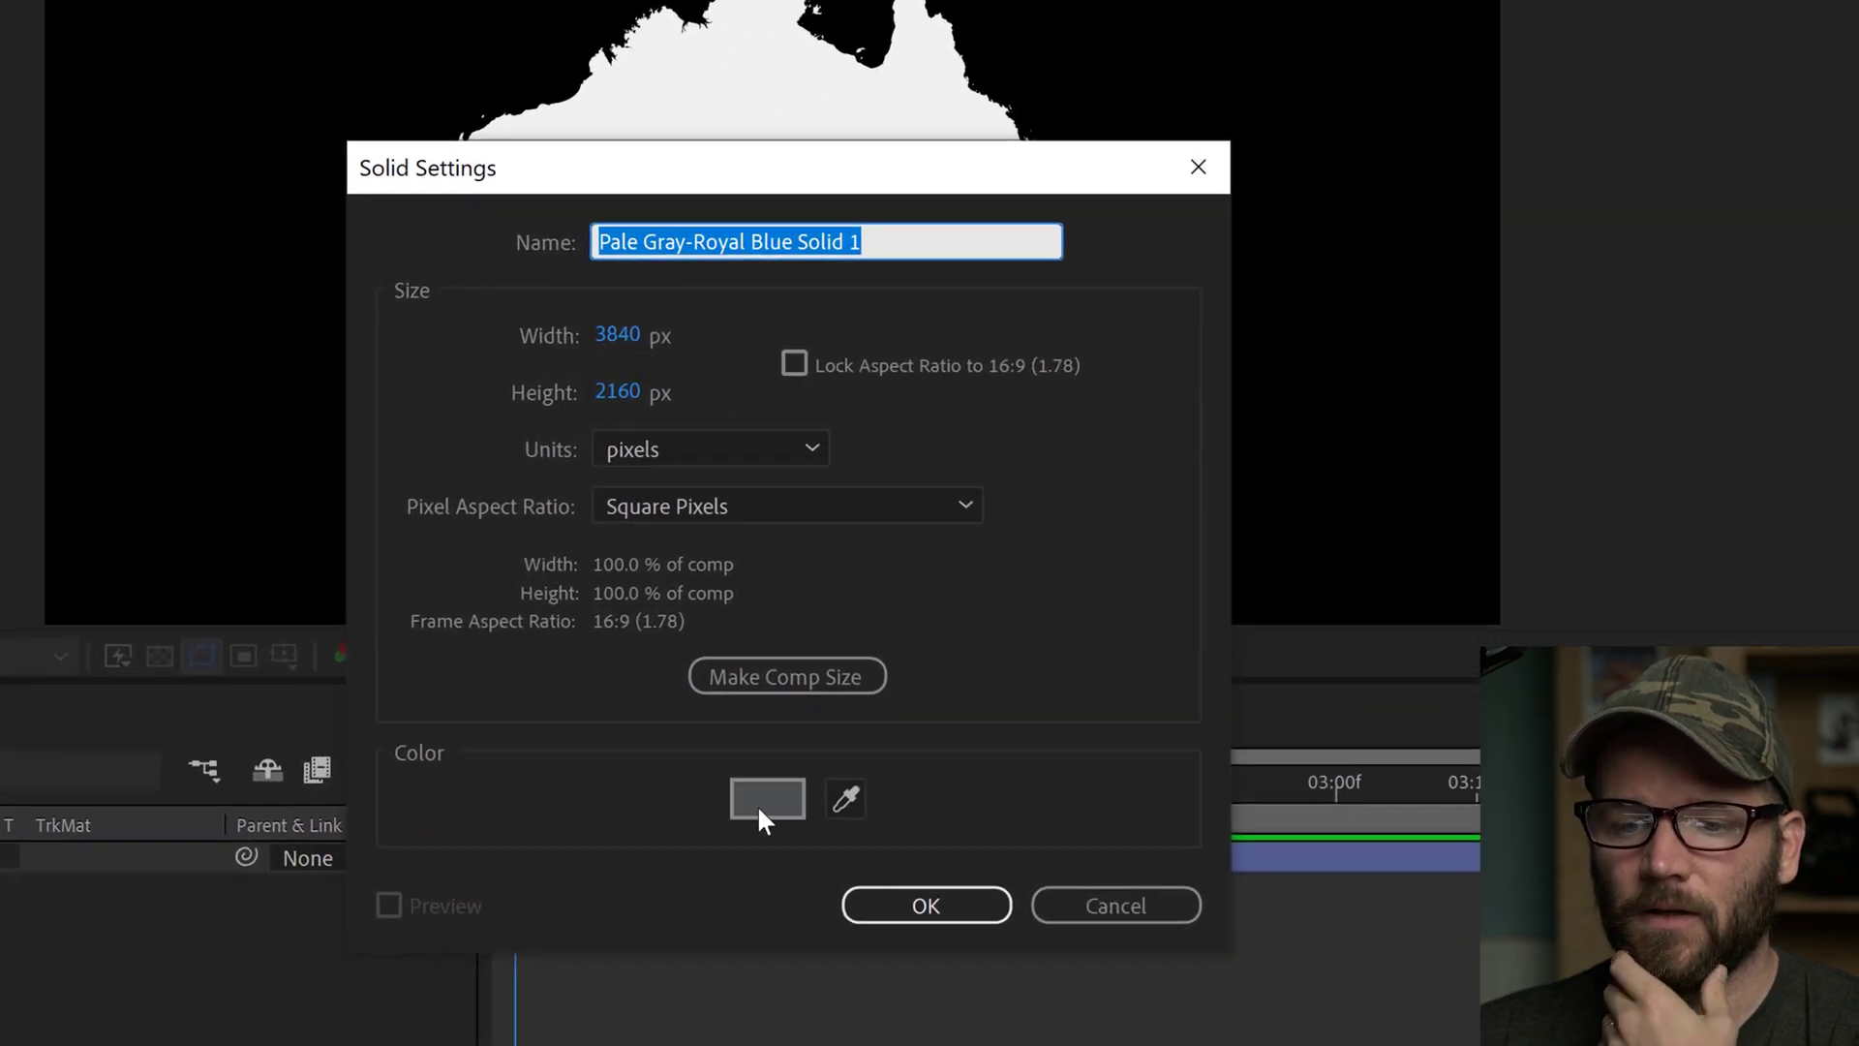
{"action": "left_click", "coordinate": [1028, 769]}
{"action": "left_click", "coordinate": [1146, 694]}
{"action": "mouse_move", "coordinate": [918, 725]}
{"action": "left_mouse_down"}
{"action": "mouse_move", "coordinate": [979, 639]}
{"action": "mouse_move", "coordinate": [1142, 543]}
{"action": "mouse_move", "coordinate": [1133, 497]}
{"action": "mouse_move", "coordinate": [1125, 515]}
{"action": "left_mouse_up"}
{"action": "left_click", "coordinate": [1598, 438]}
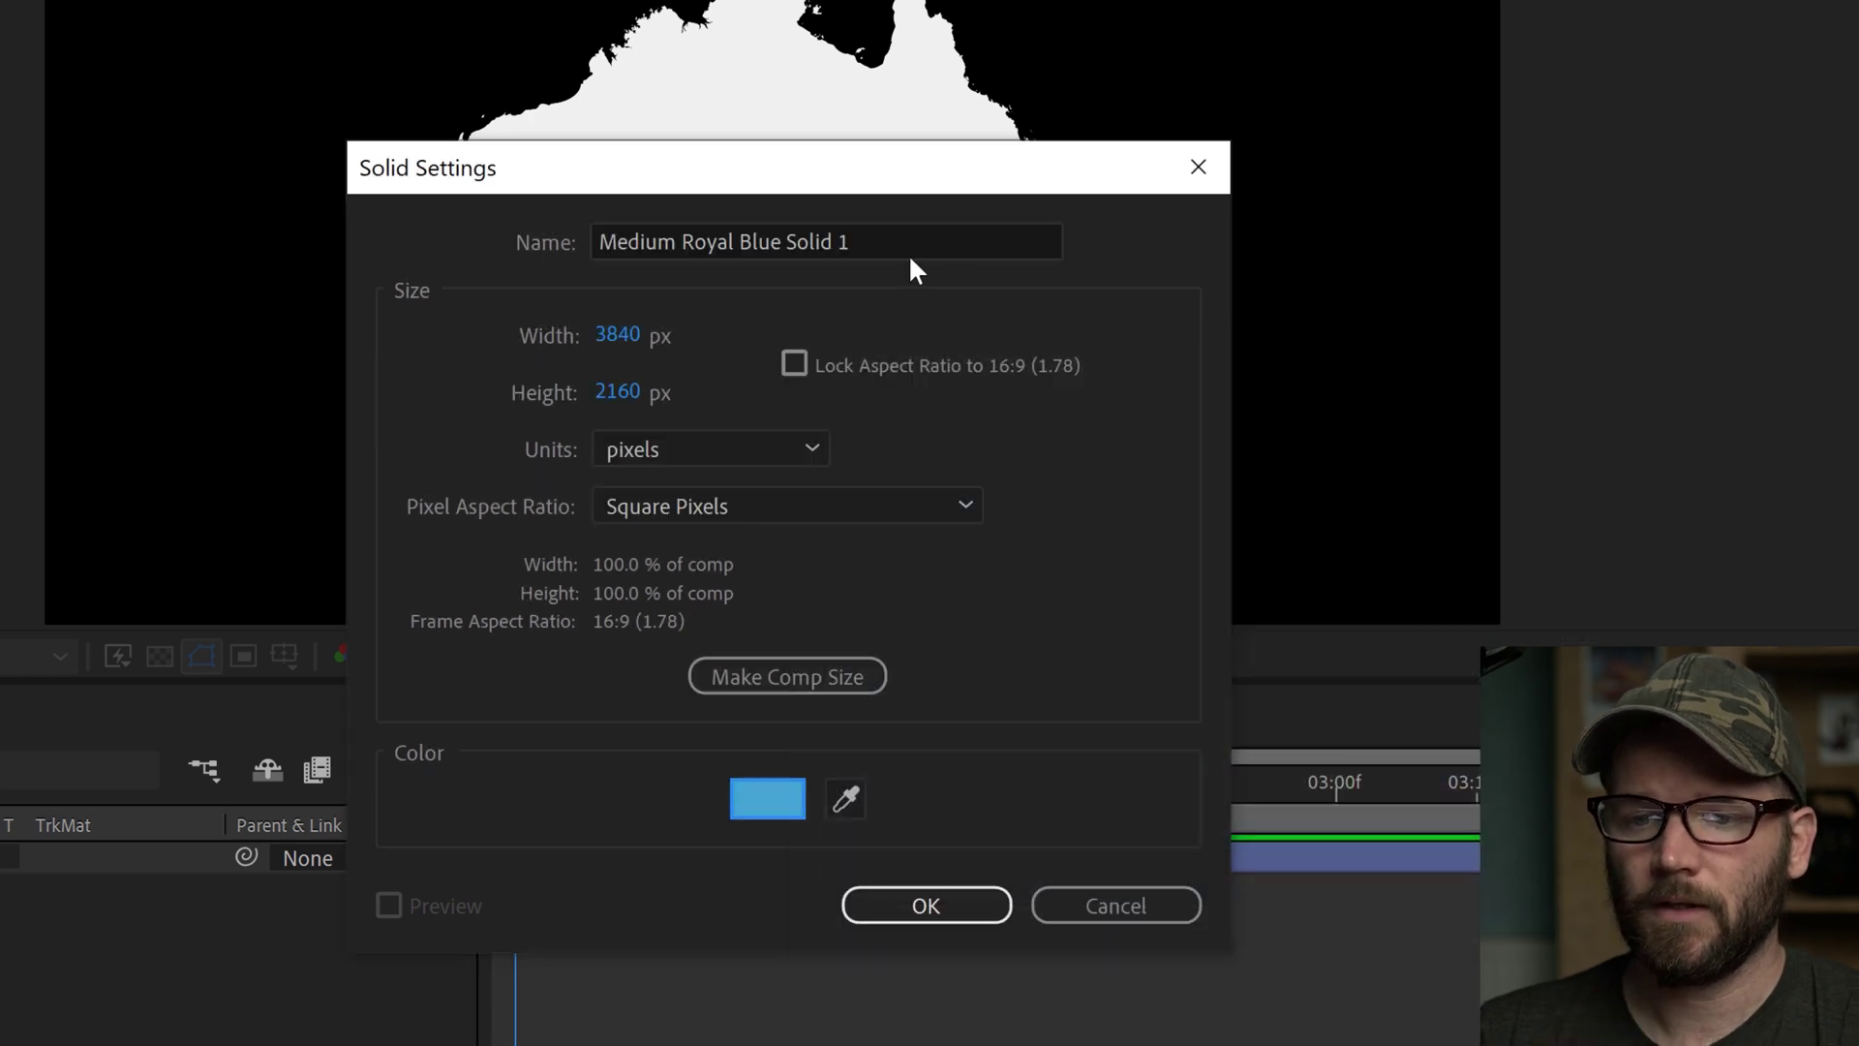
{"action": "left_click_drag", "start_coordinate": [852, 242], "coordinate": [461, 245]}
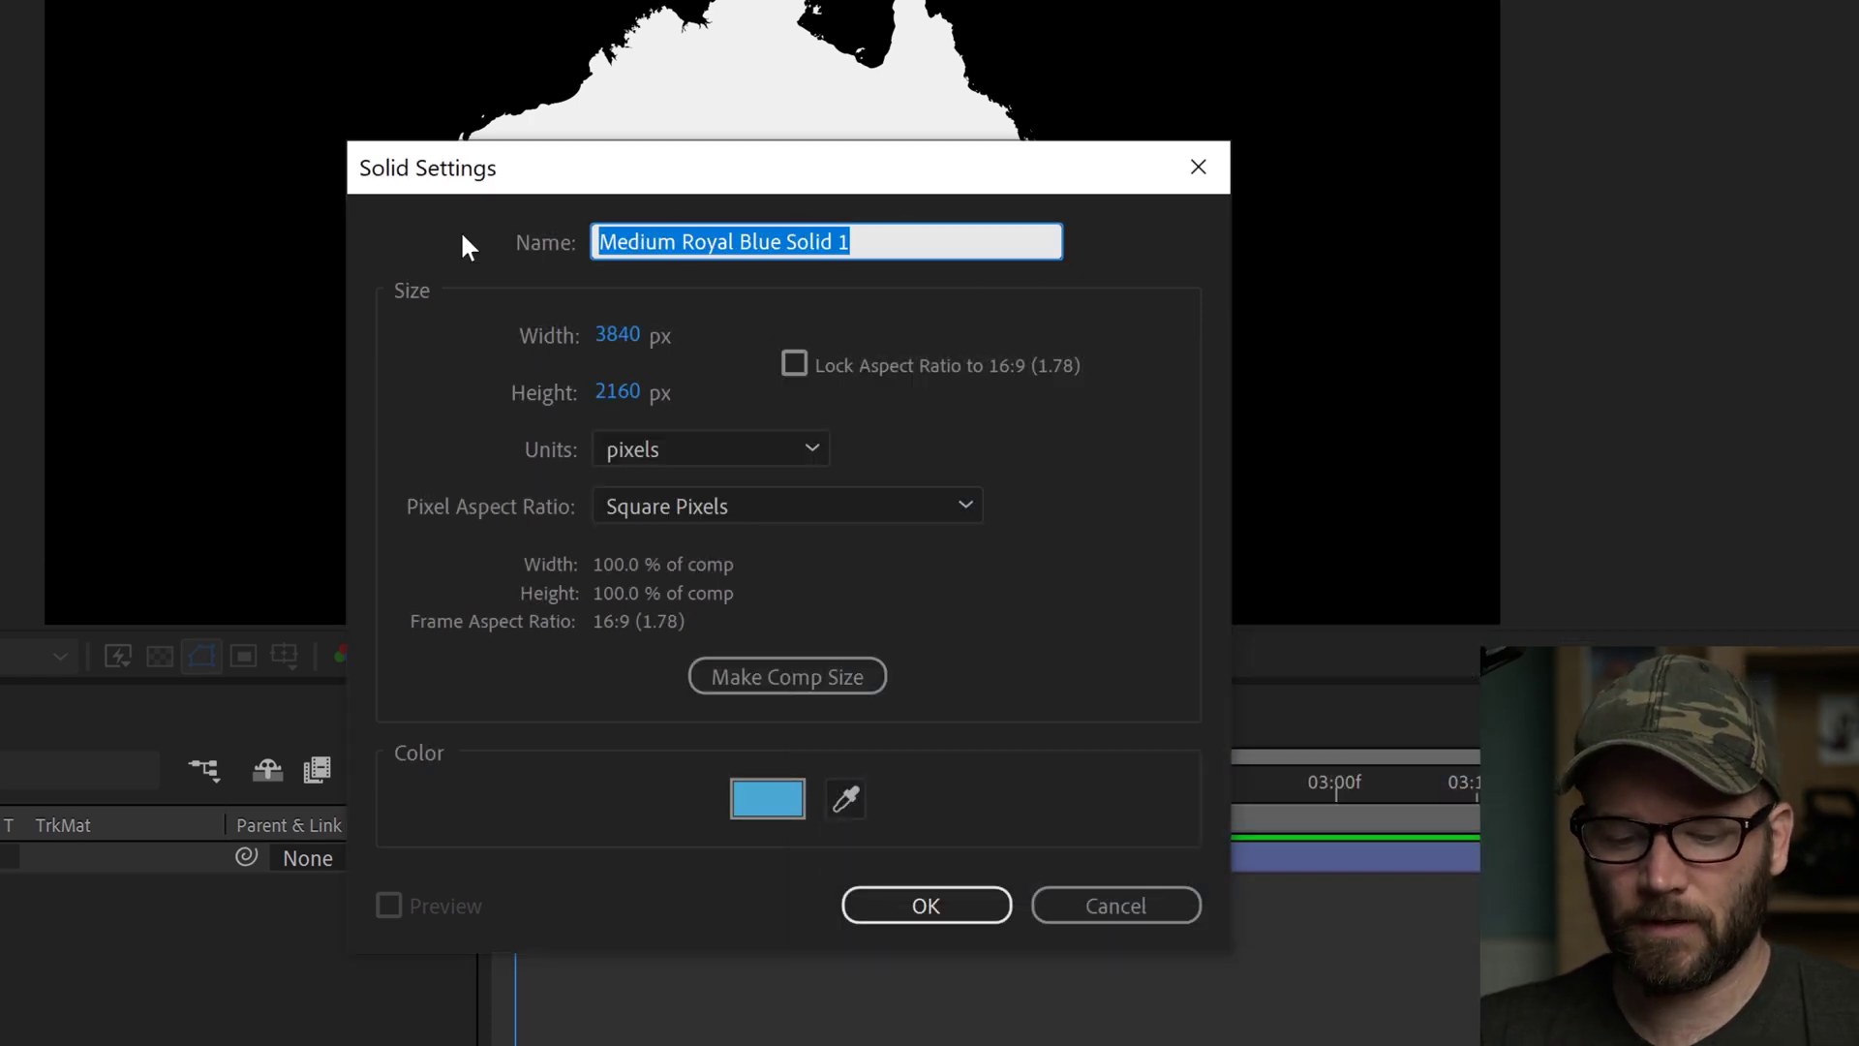
{"action": "type", "text": "Ocean"}
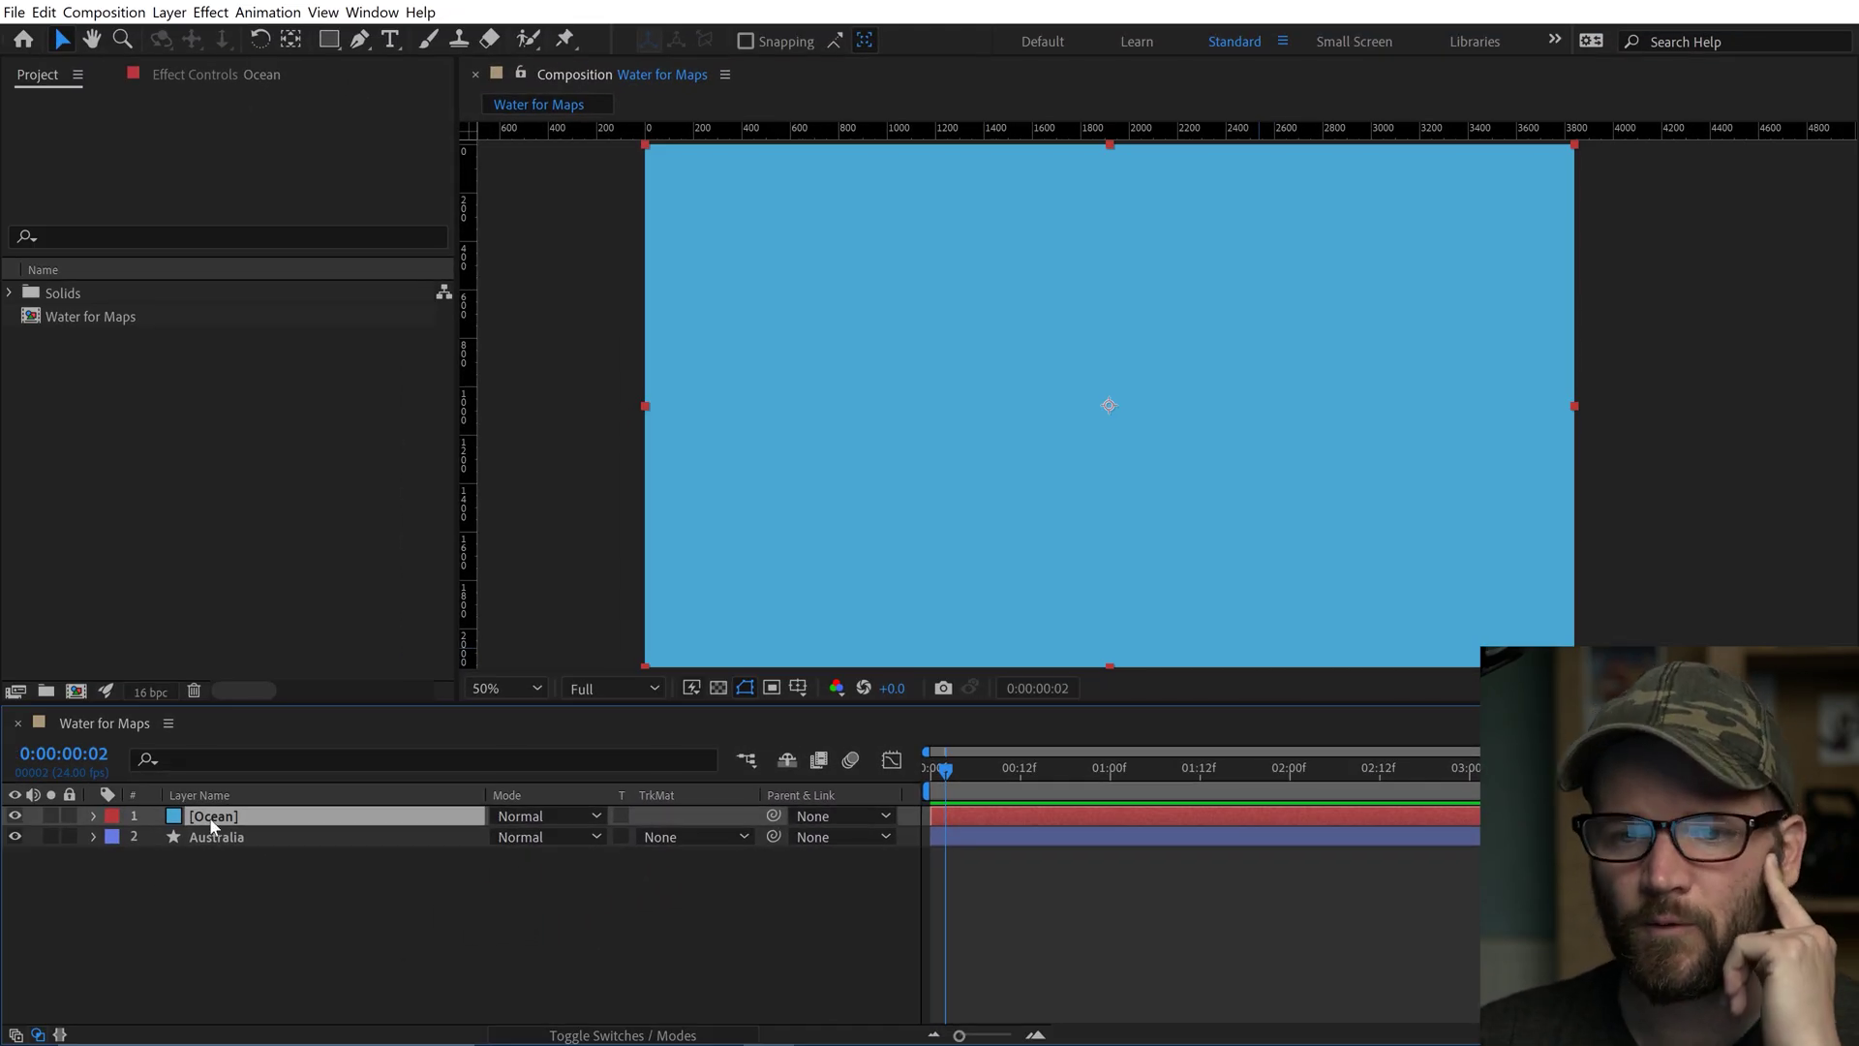
Move the Ocean solid below Australia, enlarge the viewer, and lock the Australia layer.
{"action": "left_click_drag", "start_coordinate": [213, 820], "coordinate": [217, 846]}
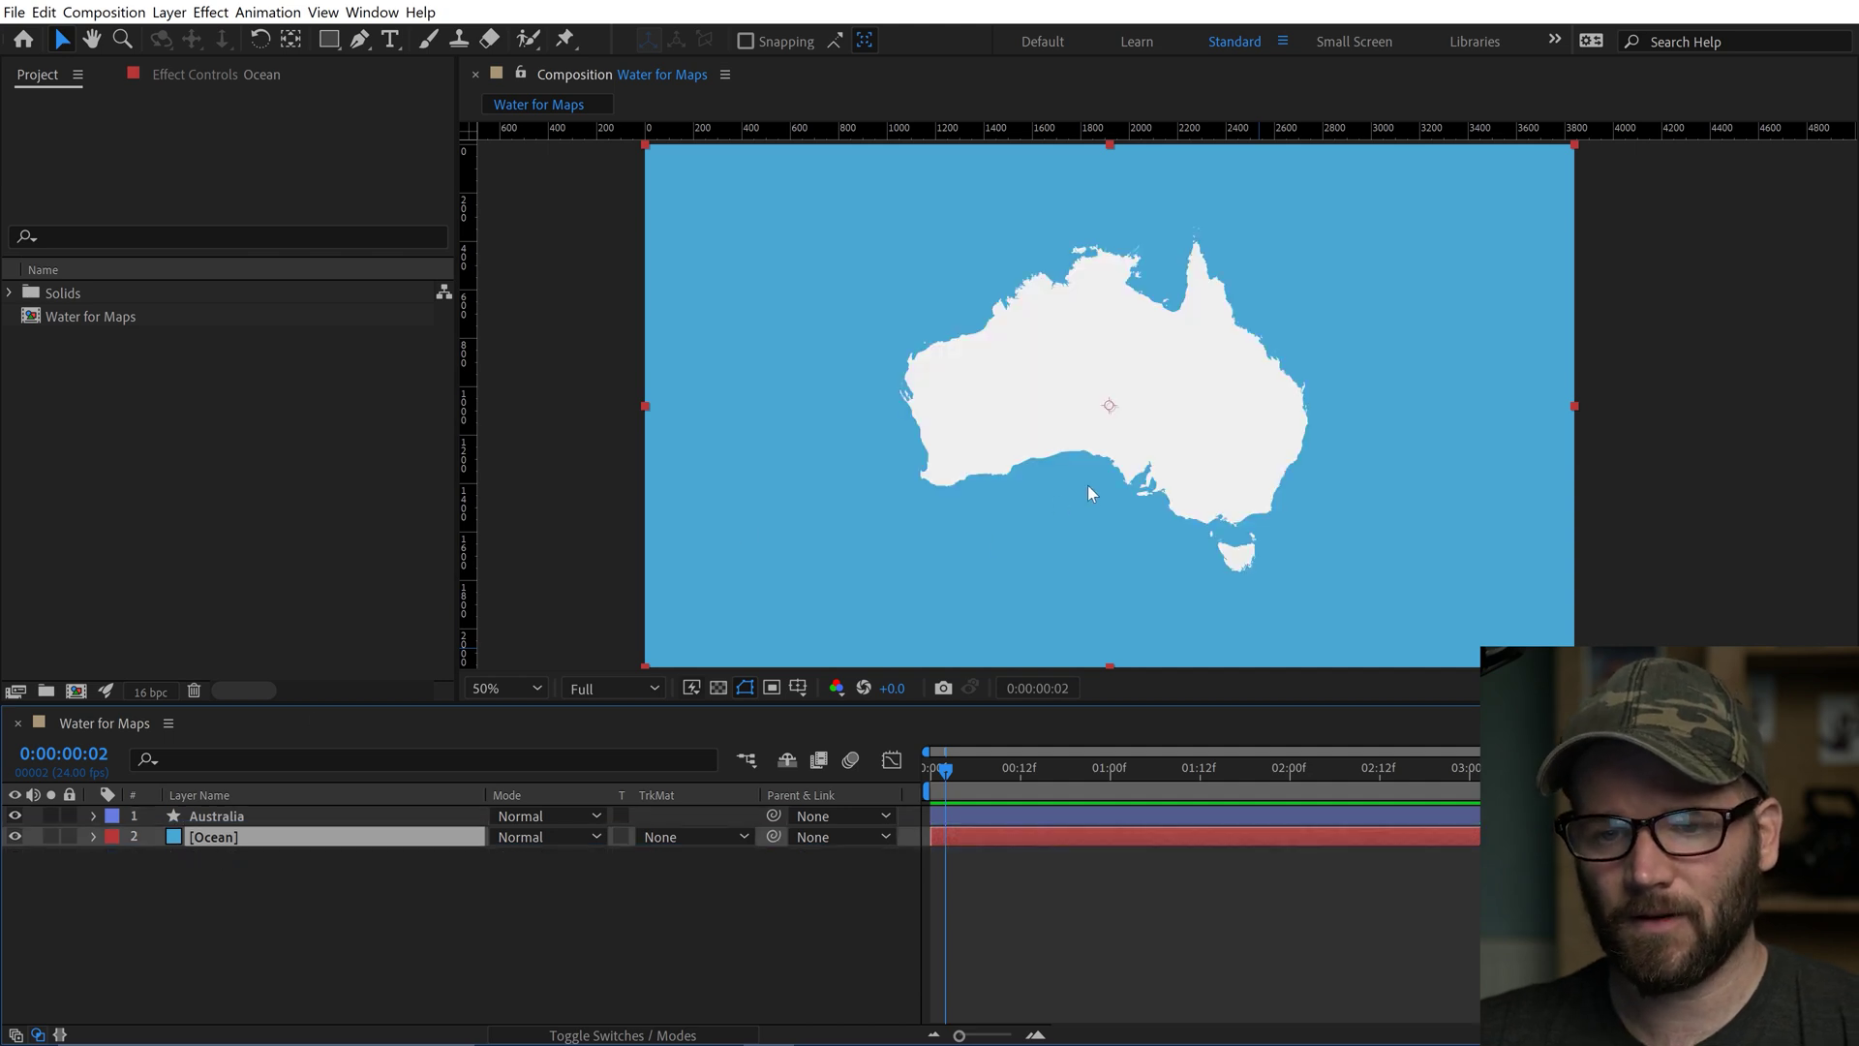
{"action": "left_click_drag", "start_coordinate": [1079, 490], "coordinate": [1087, 506]}
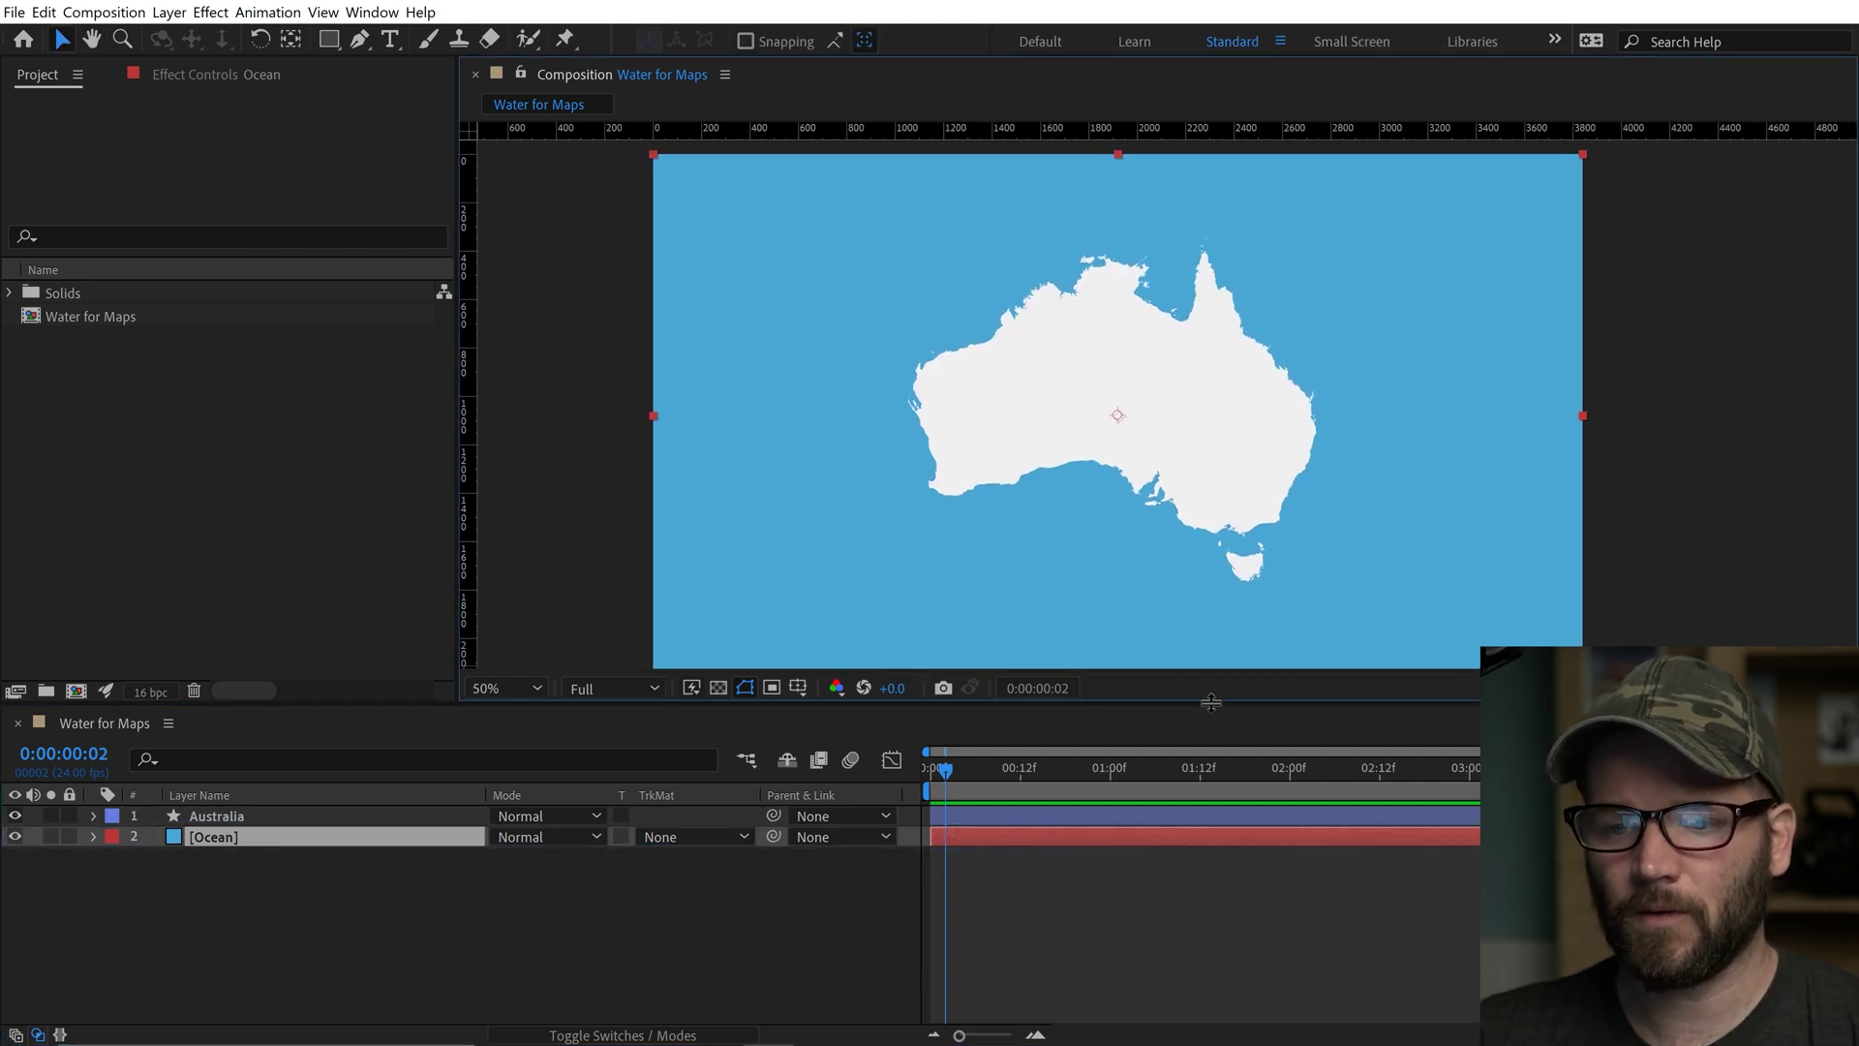
{"action": "left_click_drag", "start_coordinate": [1205, 701], "coordinate": [1197, 744]}
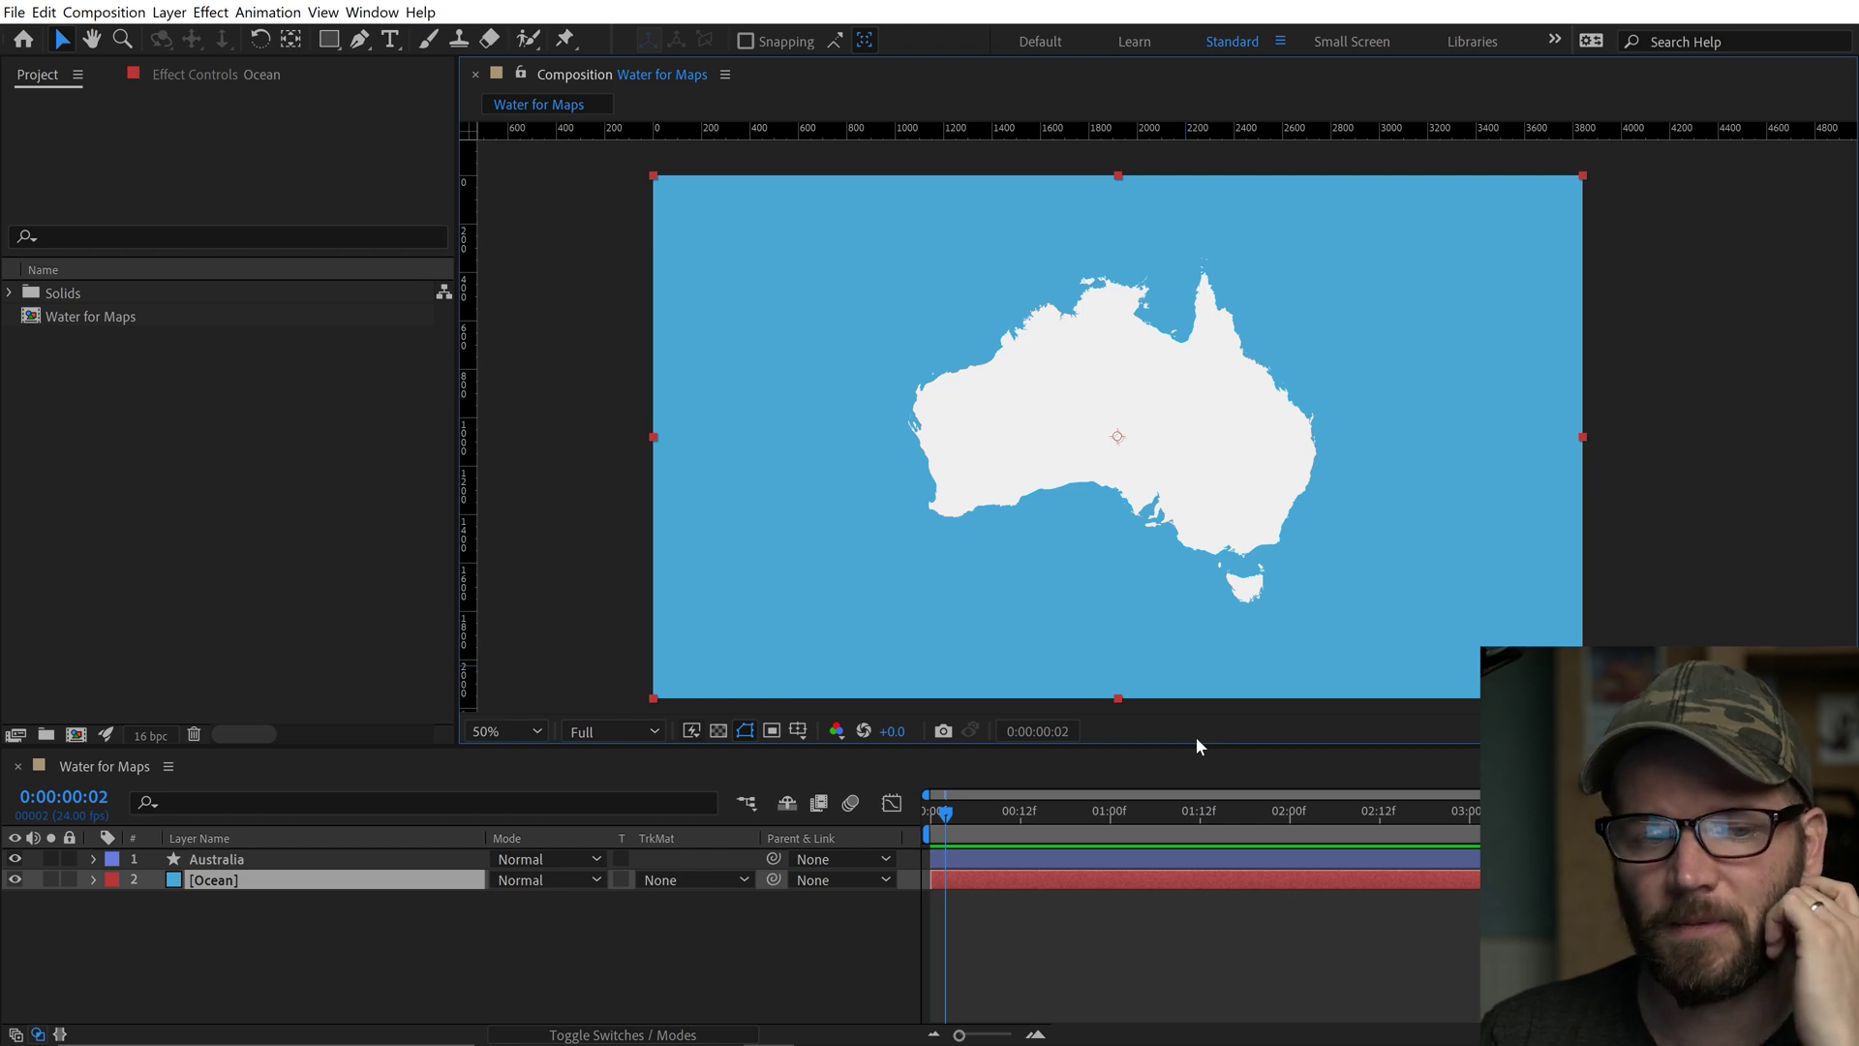
{"action": "left_click", "coordinate": [11, 973]}
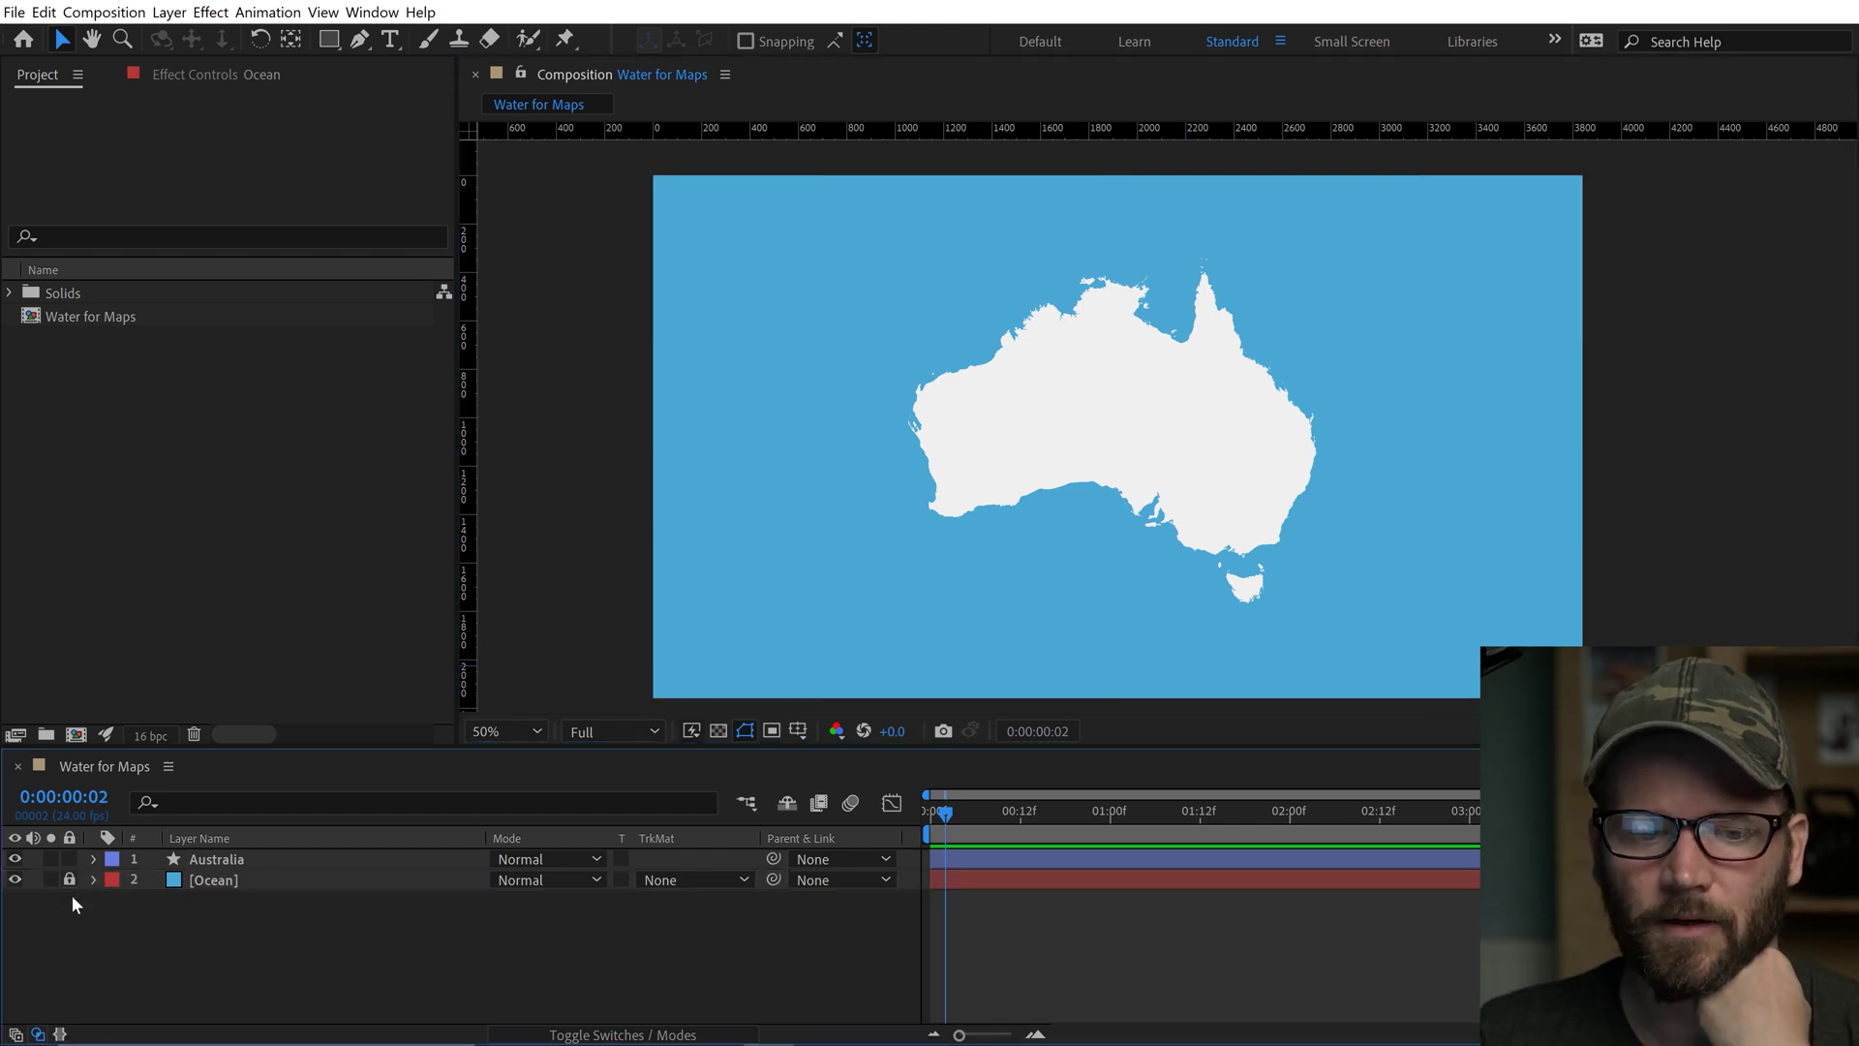
{"action": "left_click", "coordinate": [69, 859]}
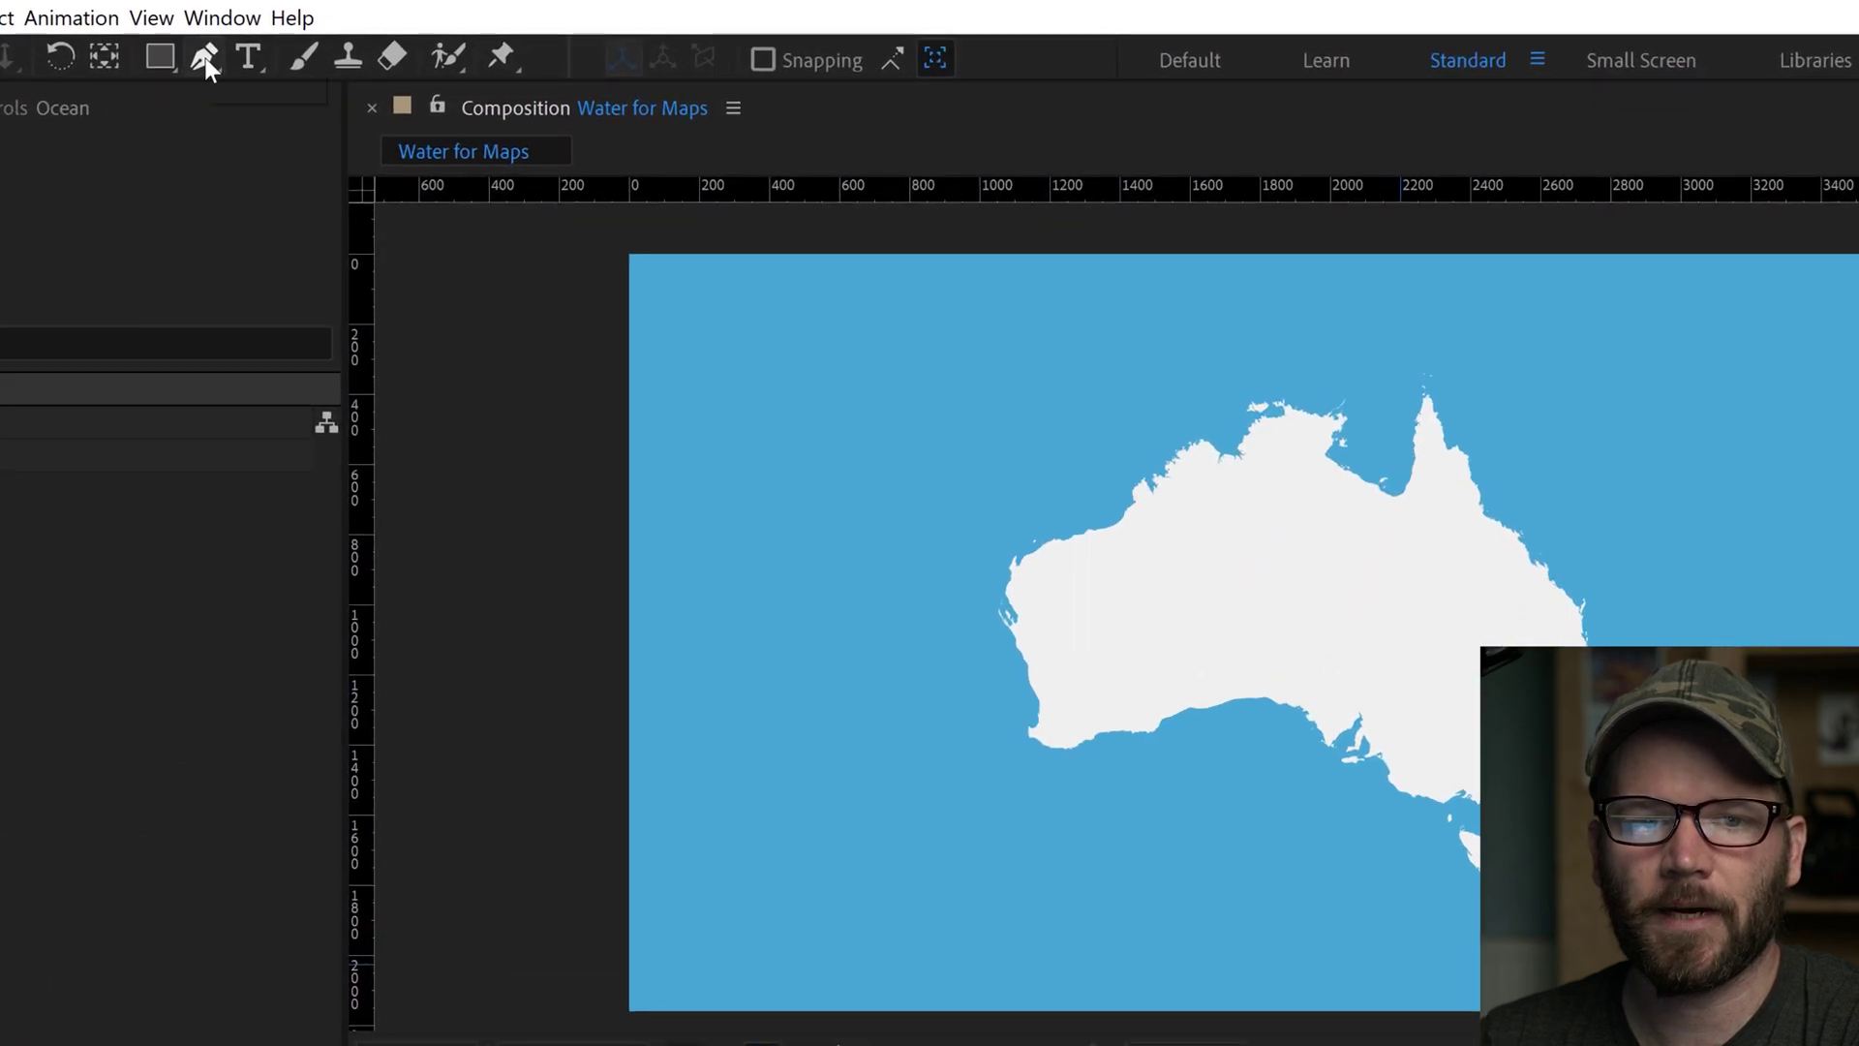
Set the Pen tool to no fill and a solid-colour stroke.
{"action": "left_click", "coordinate": [359, 39]}
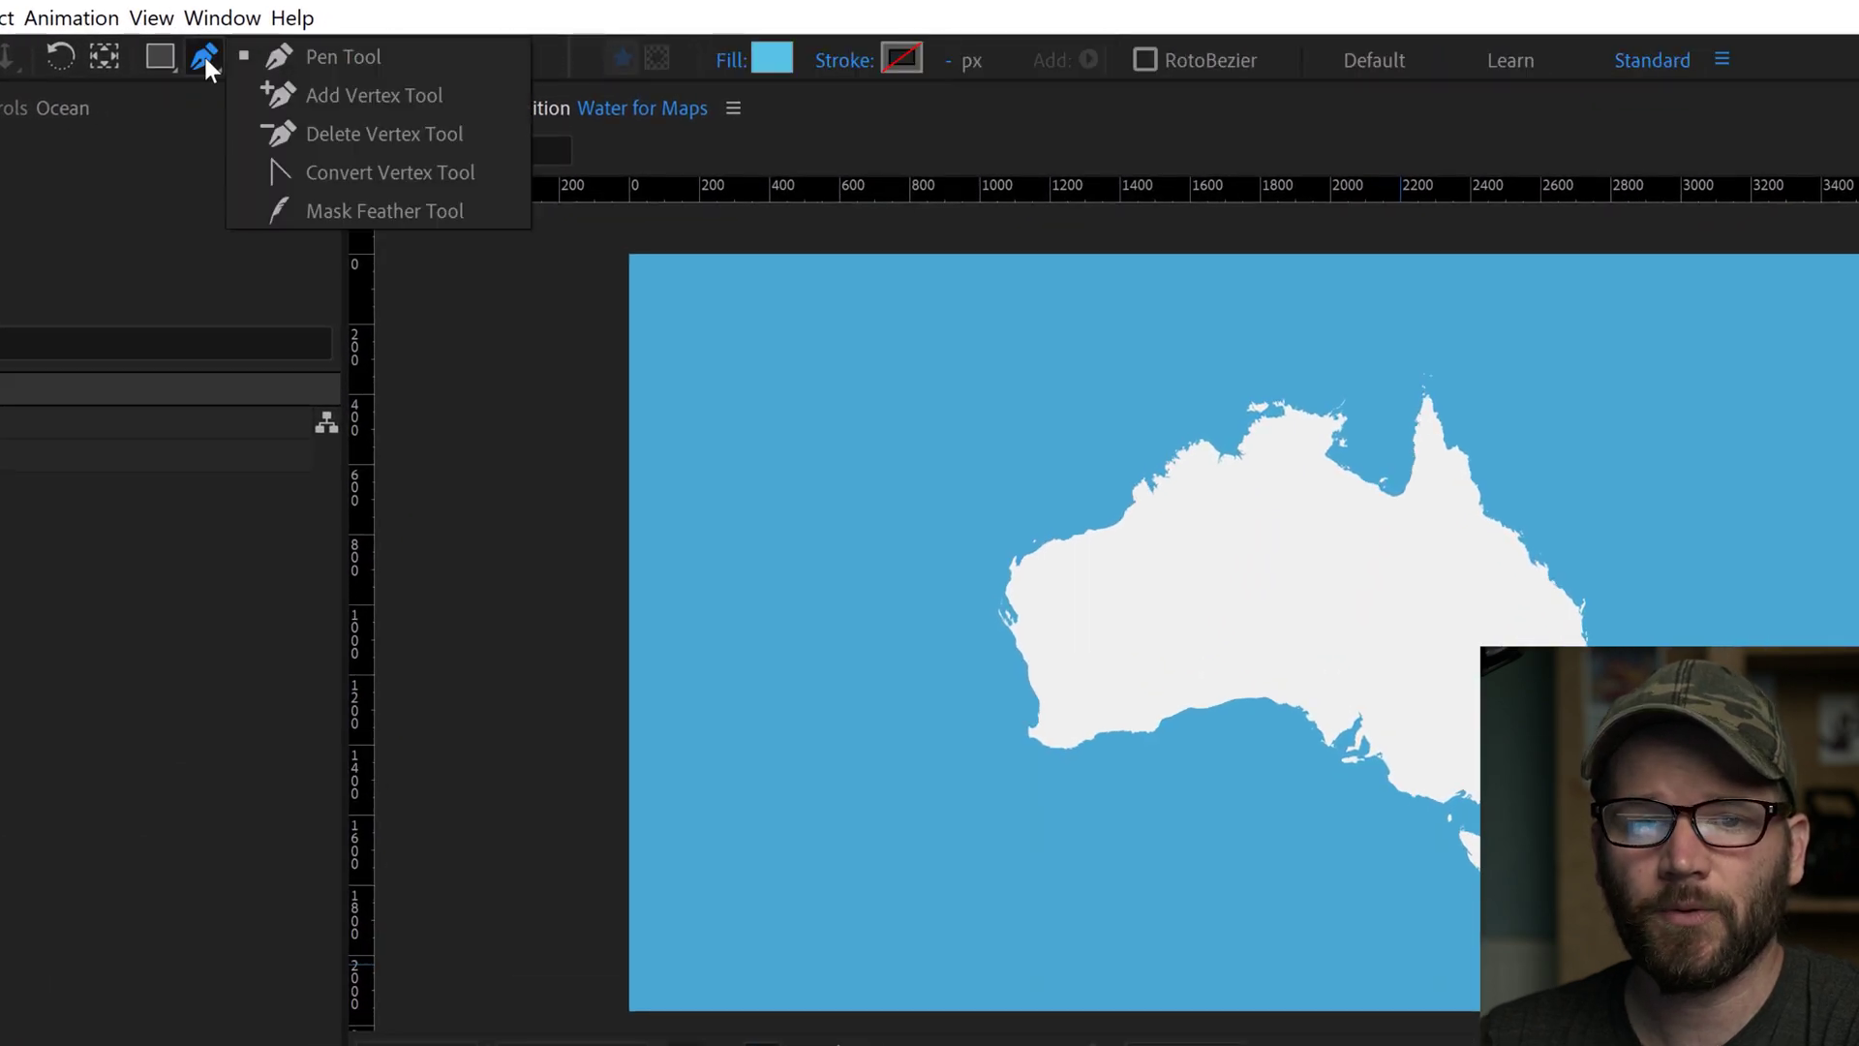
{"action": "left_click", "coordinate": [731, 58]}
{"action": "left_click", "coordinate": [851, 676]}
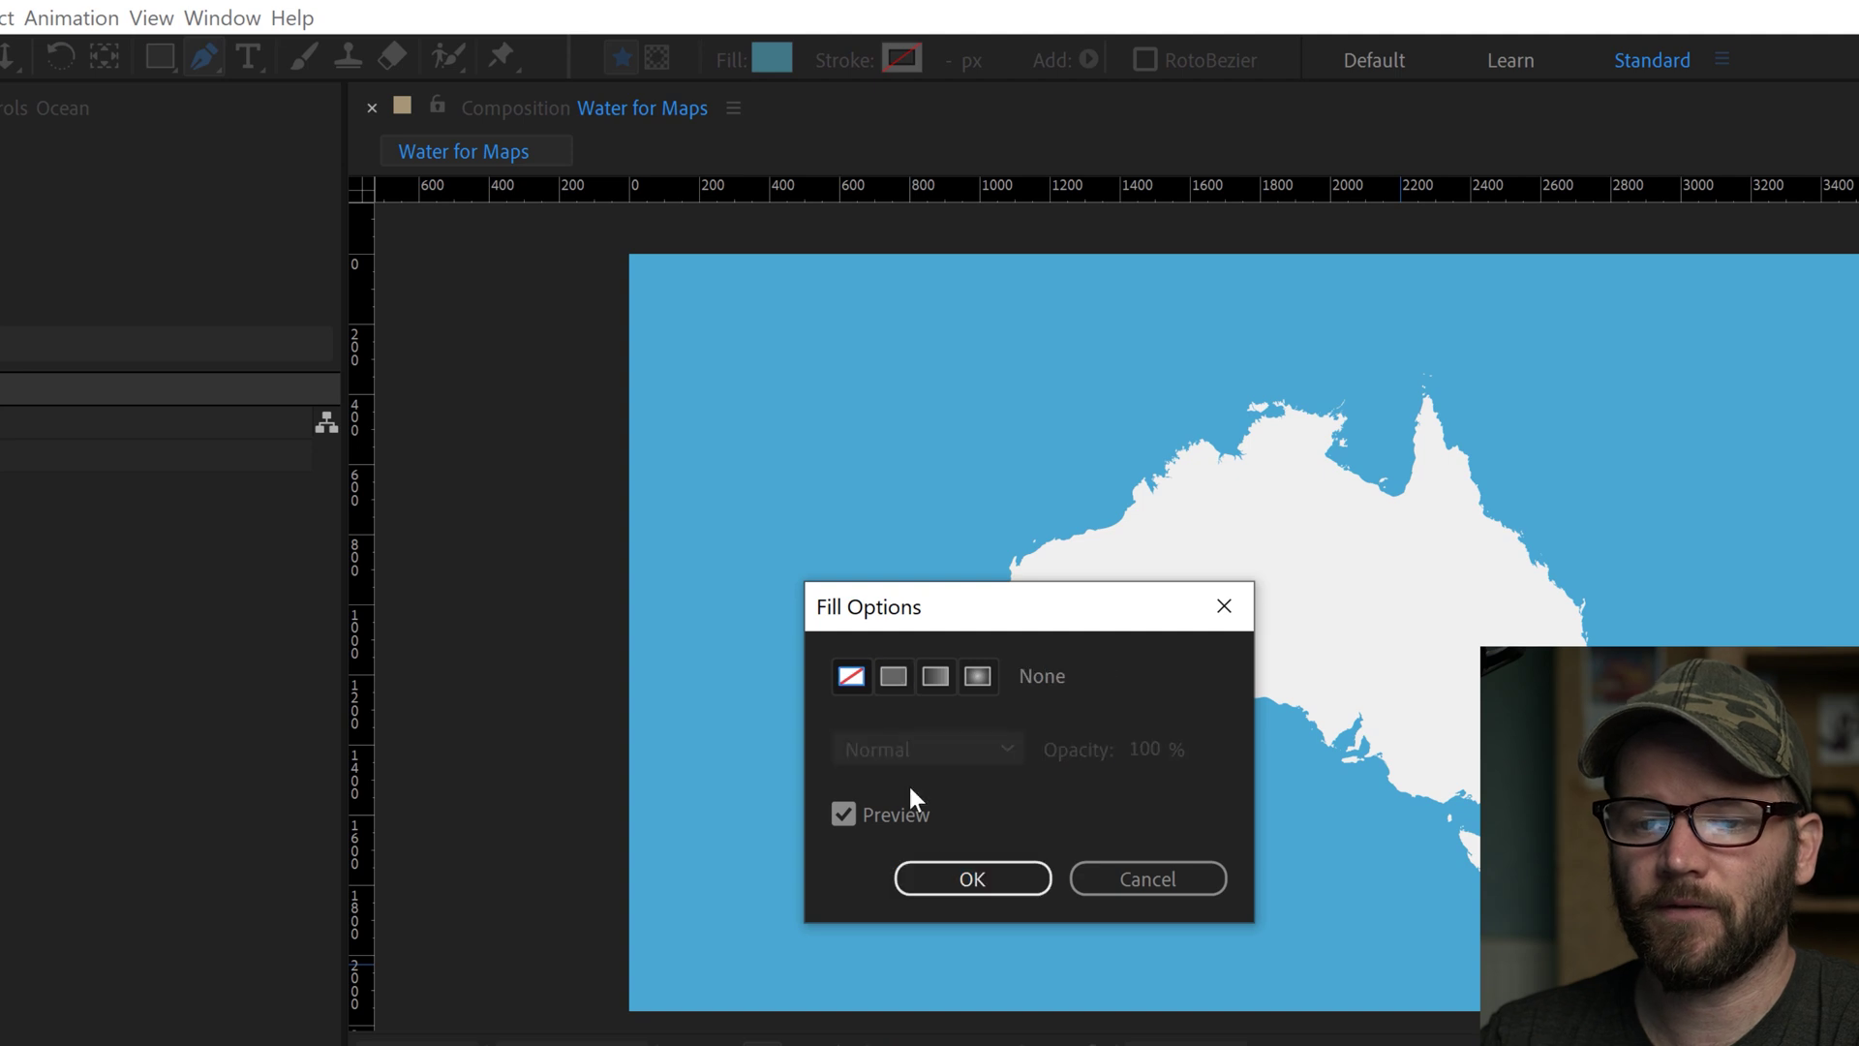
{"action": "left_click", "coordinate": [968, 880]}
{"action": "left_click", "coordinate": [842, 60]}
{"action": "left_click", "coordinate": [894, 676]}
{"action": "left_click", "coordinate": [968, 879]}
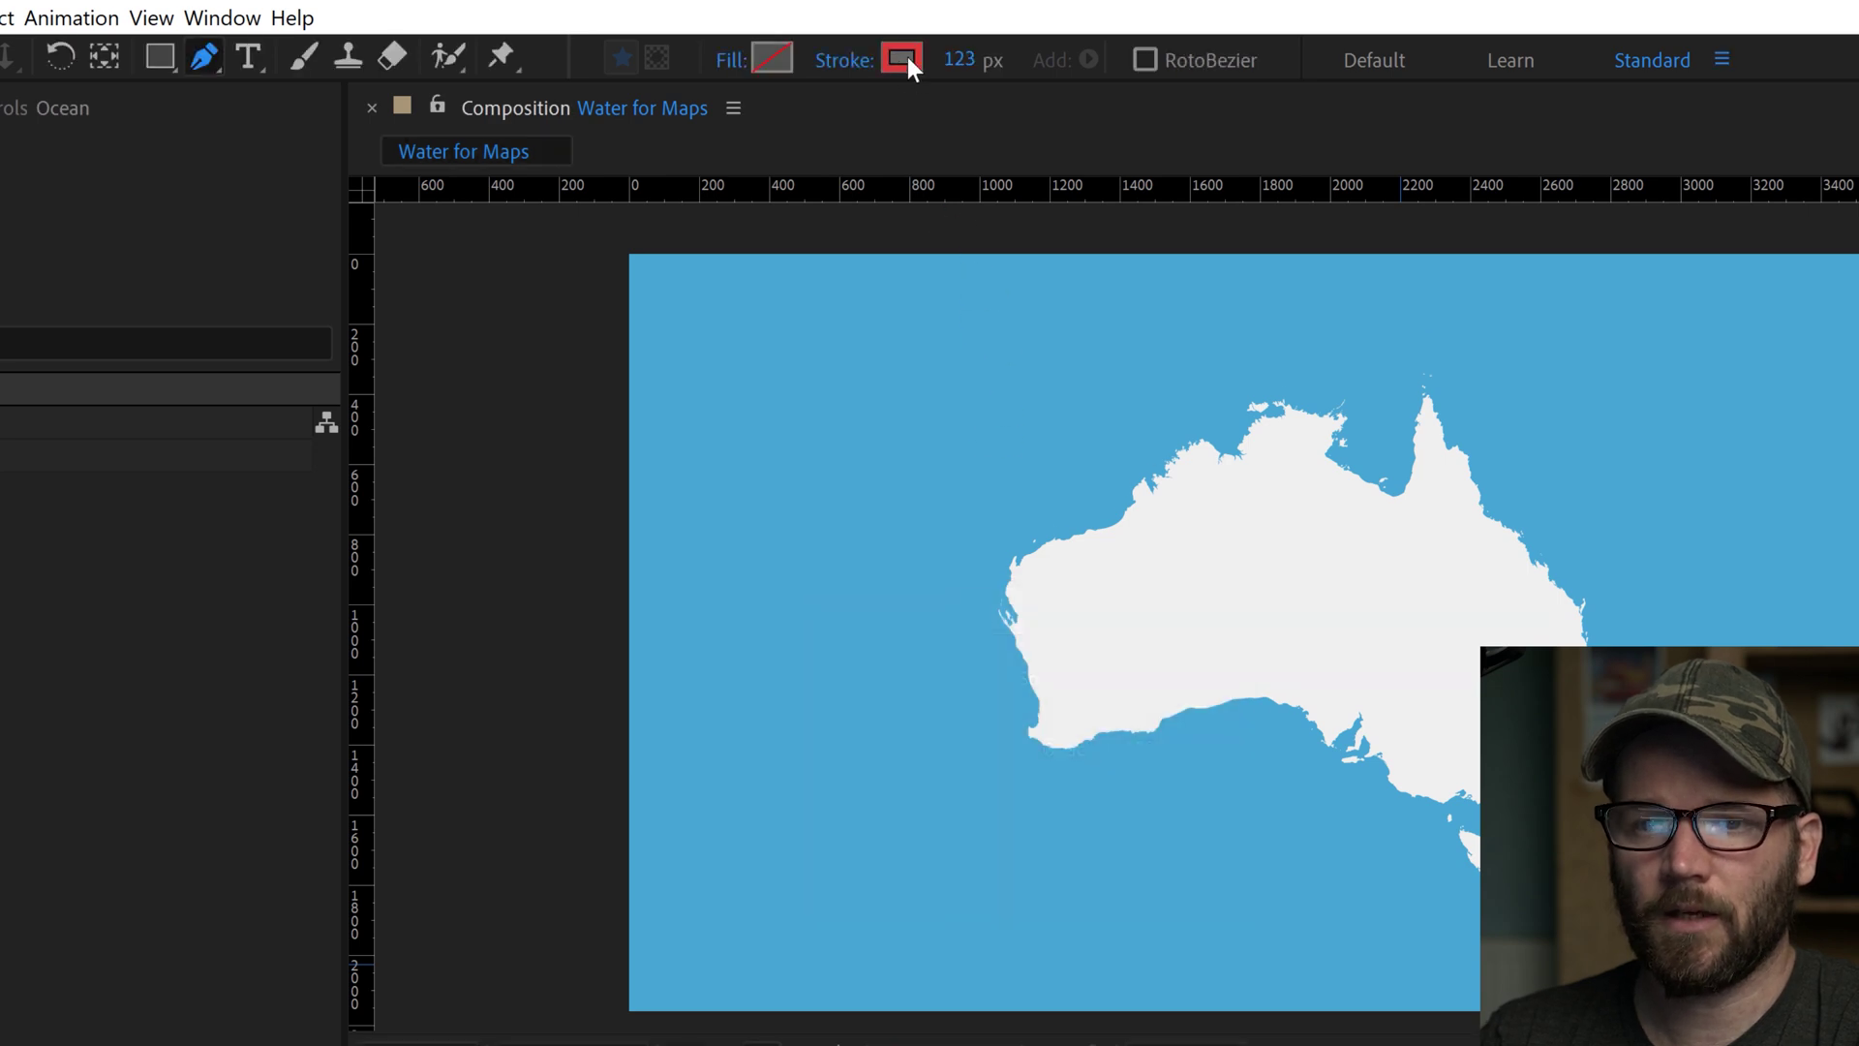
Make the stroke the map's off-white colour at 5 px width.
{"action": "left_click", "coordinate": [908, 59]}
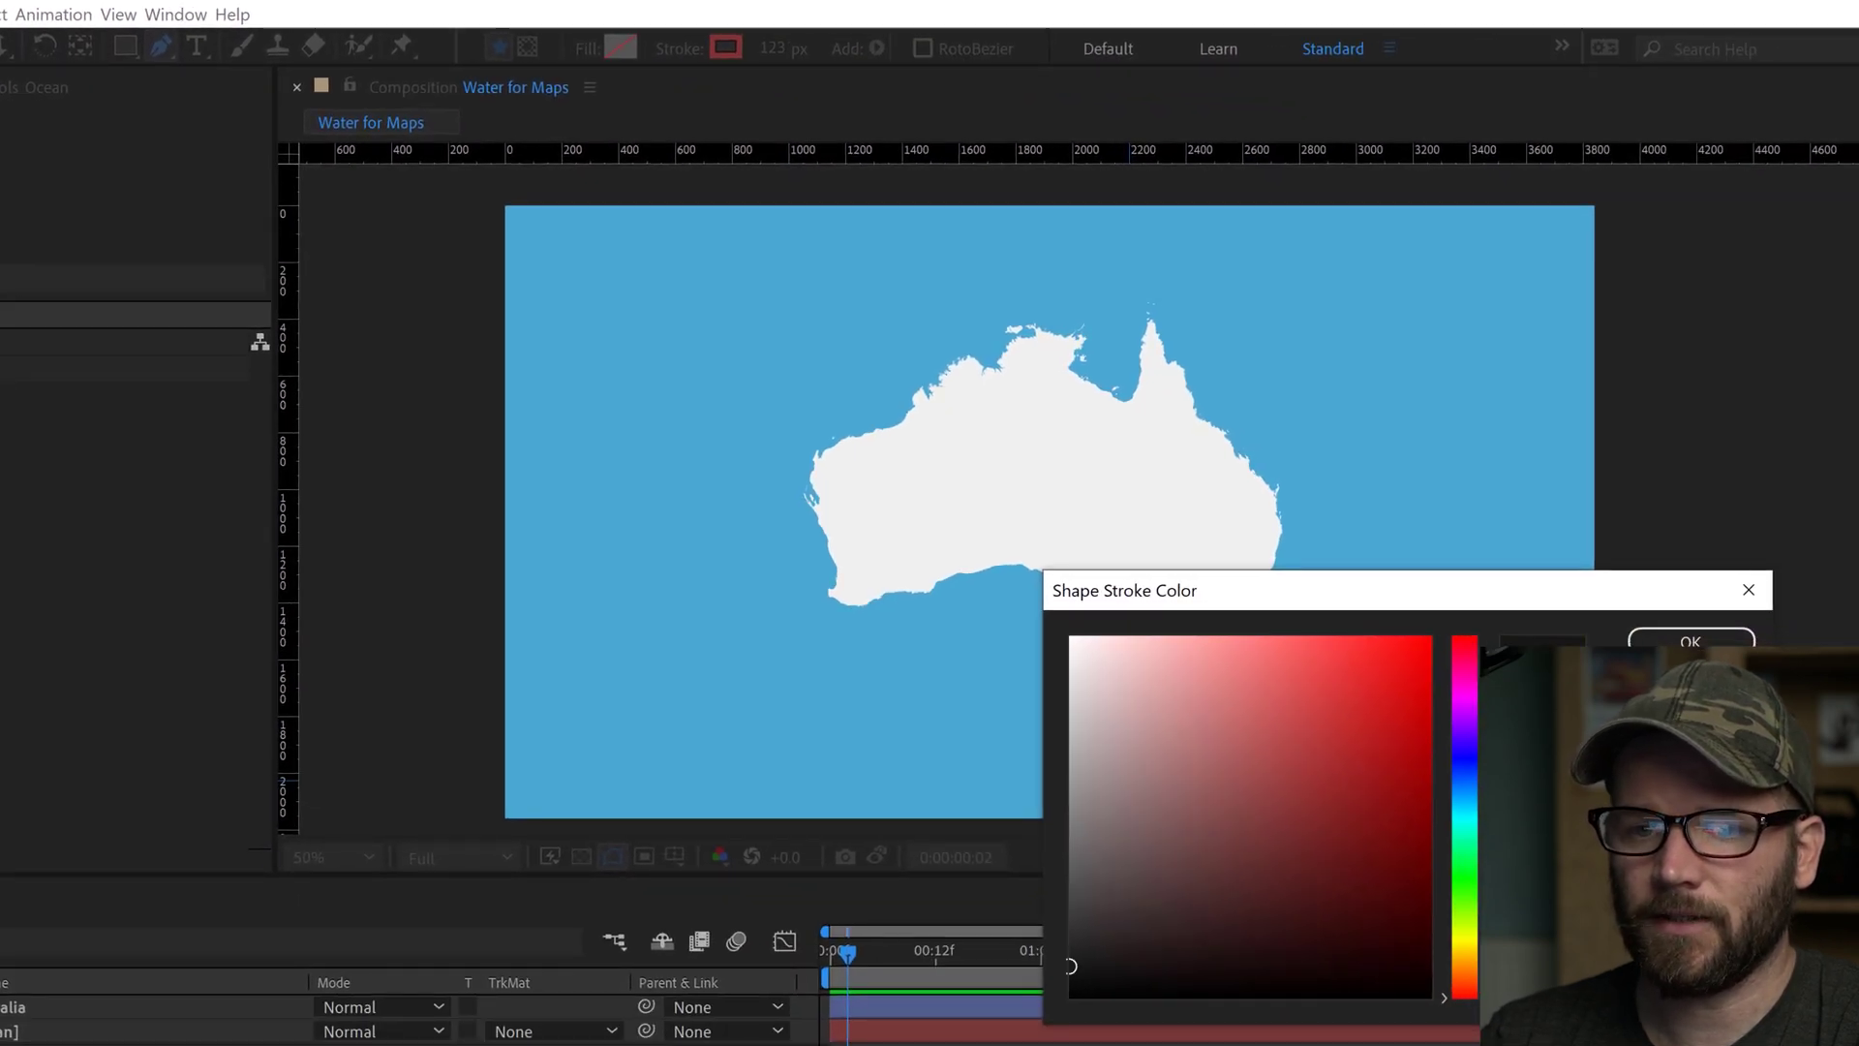
{"action": "left_click", "coordinate": [1040, 406]}
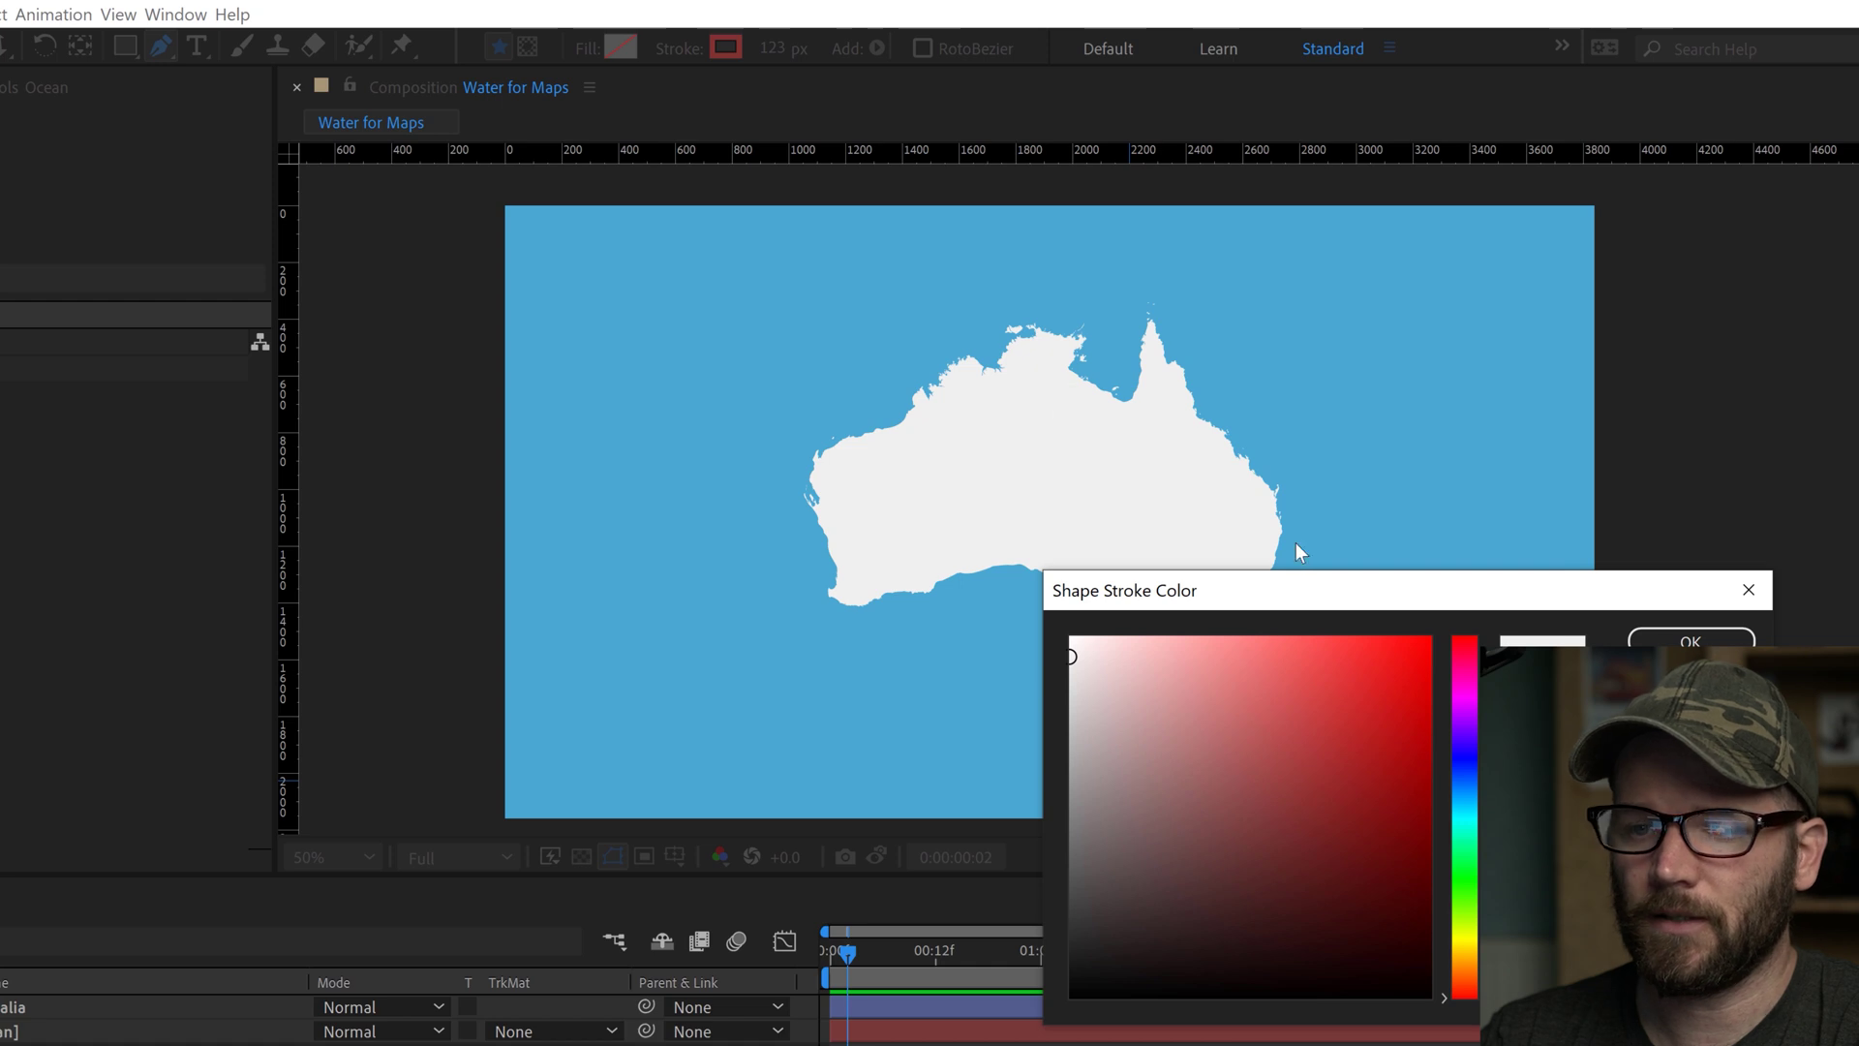
{"action": "left_click", "coordinate": [1691, 641]}
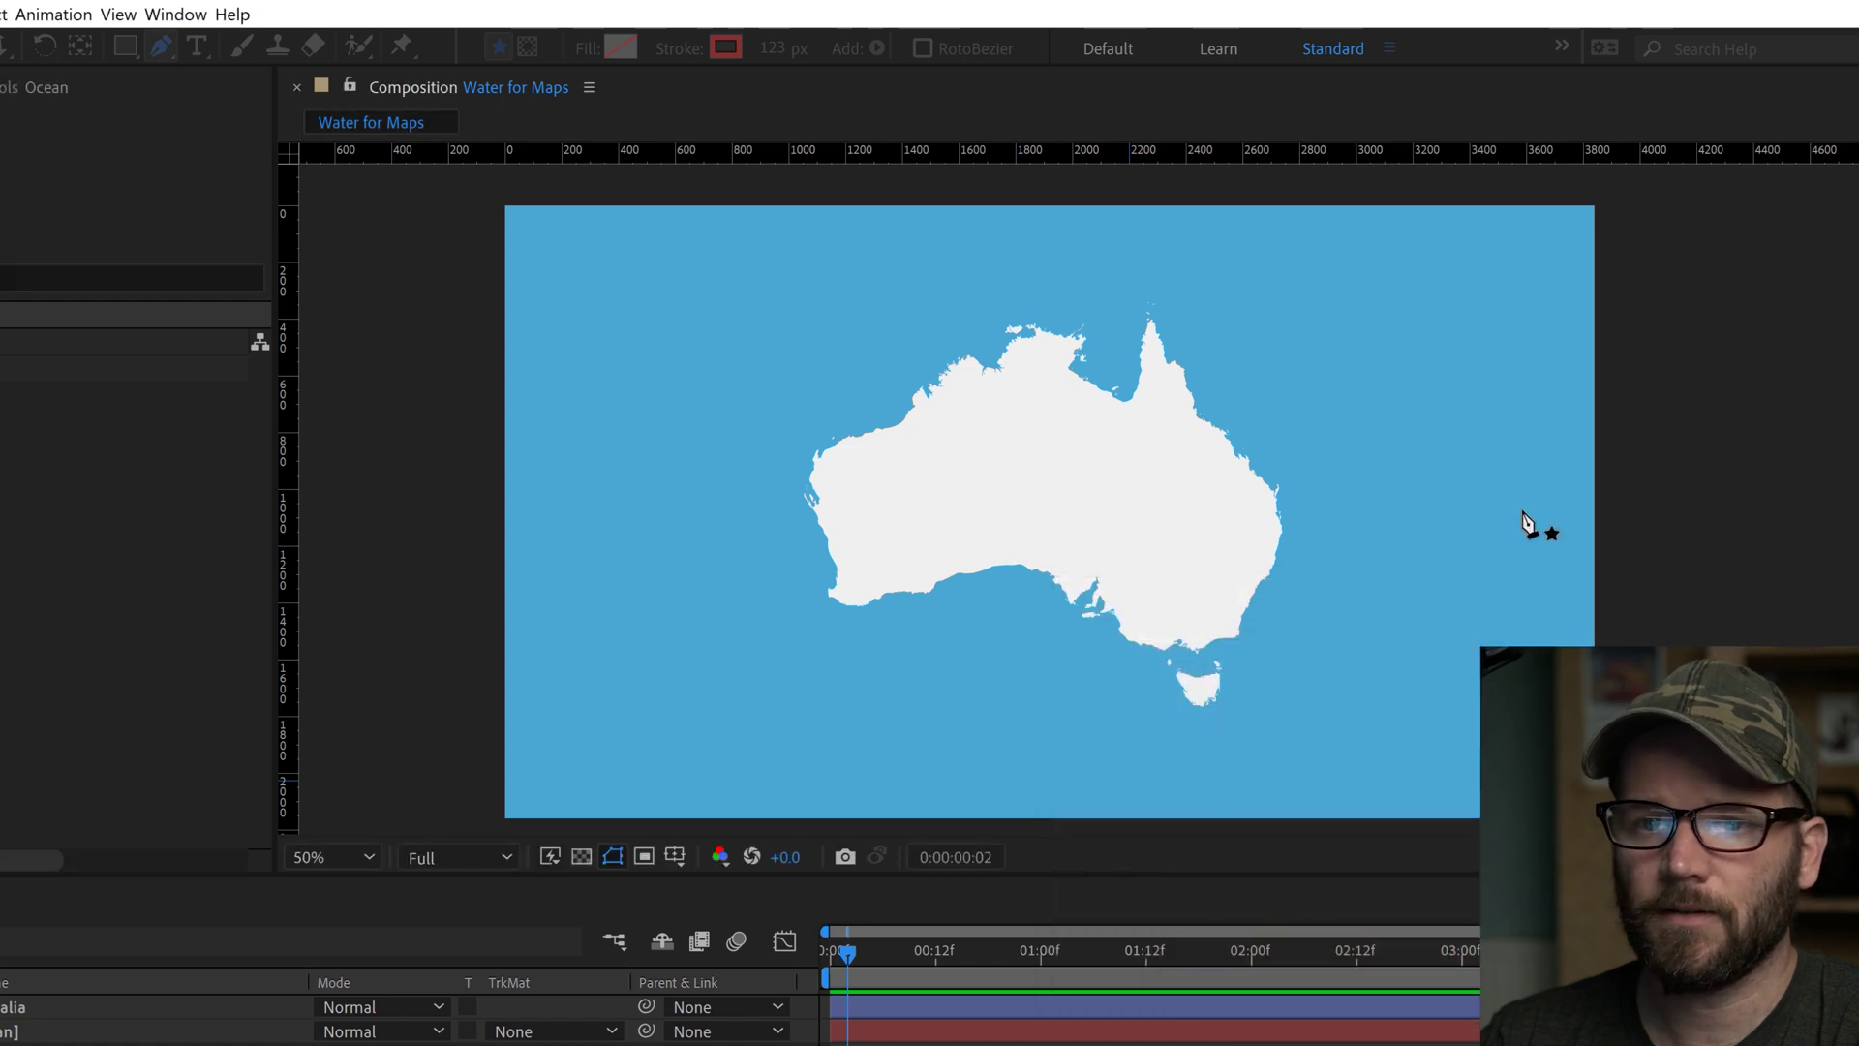
{"action": "left_click", "coordinate": [775, 48]}
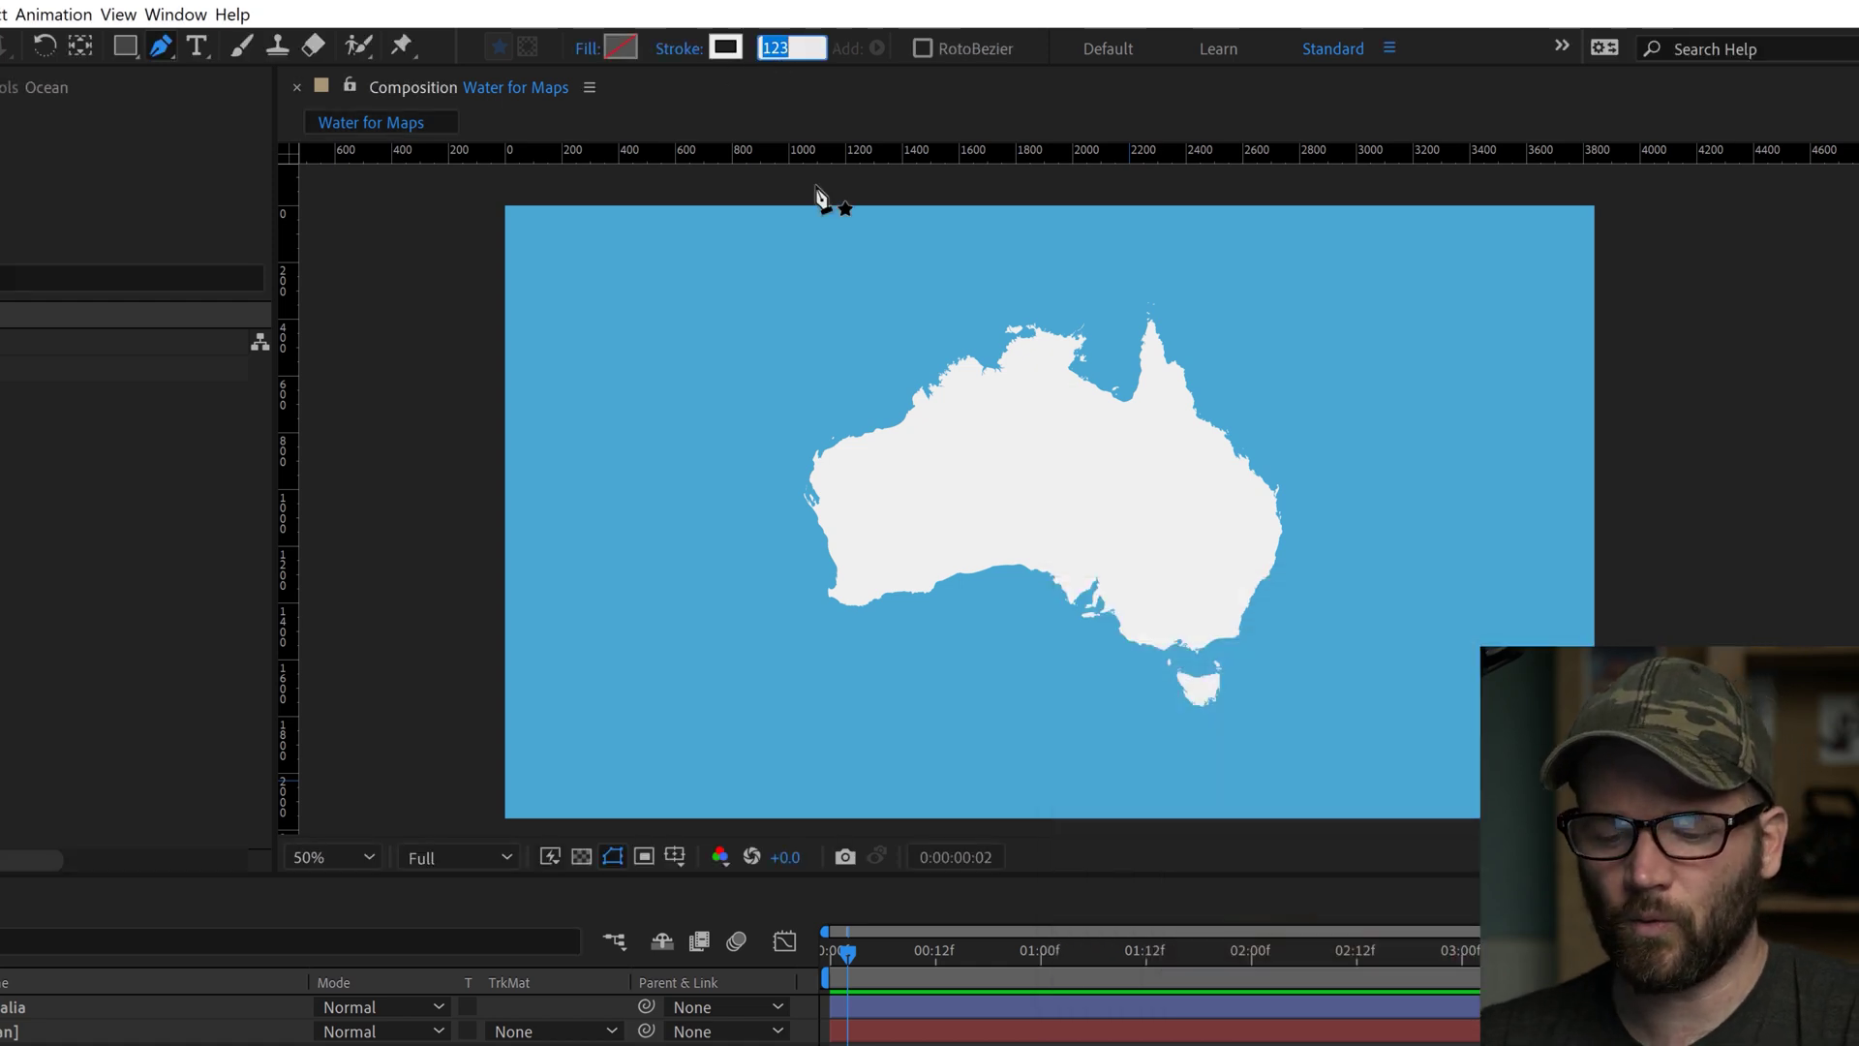
{"action": "type", "text": "5"}
{"action": "key", "text": "Return"}
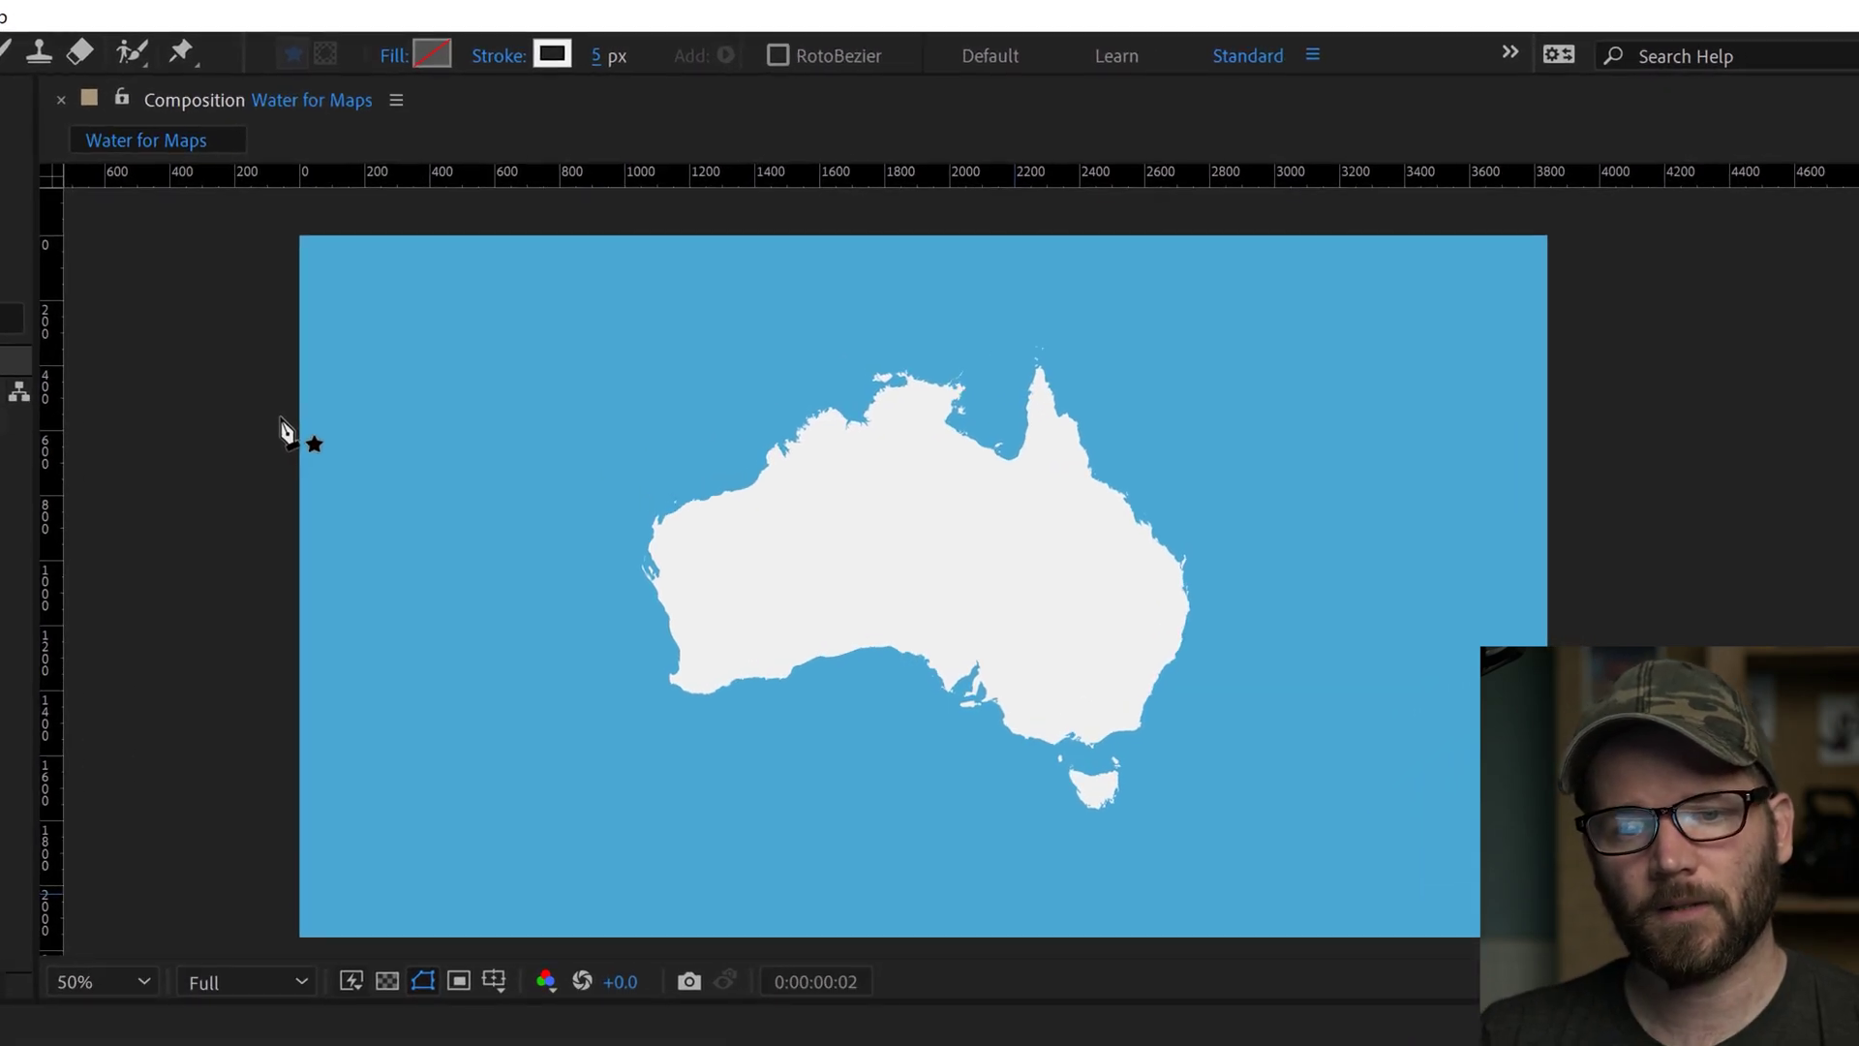
Draw a horizontal line from past the left edge to past the right edge.
{"action": "left_click", "coordinate": [281, 418]}
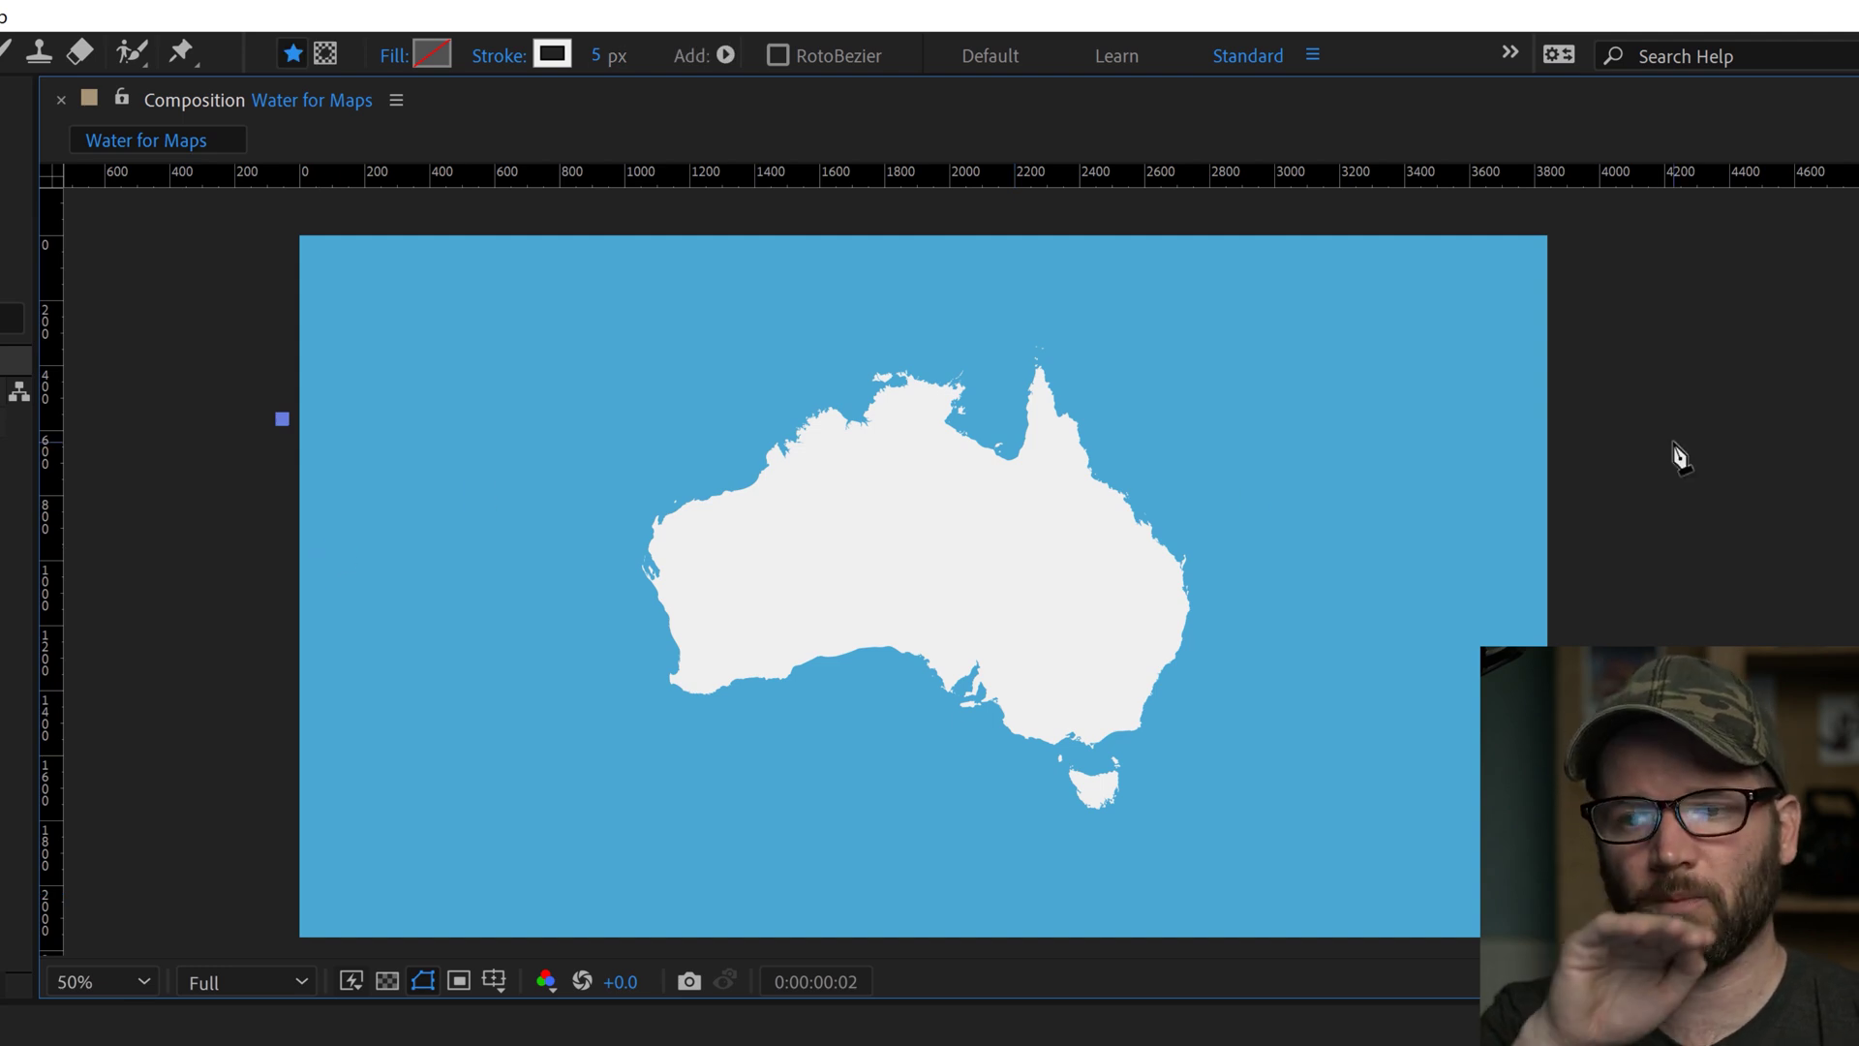
{"action": "left_click", "coordinate": [1581, 418]}
{"action": "key", "text": "F2"}
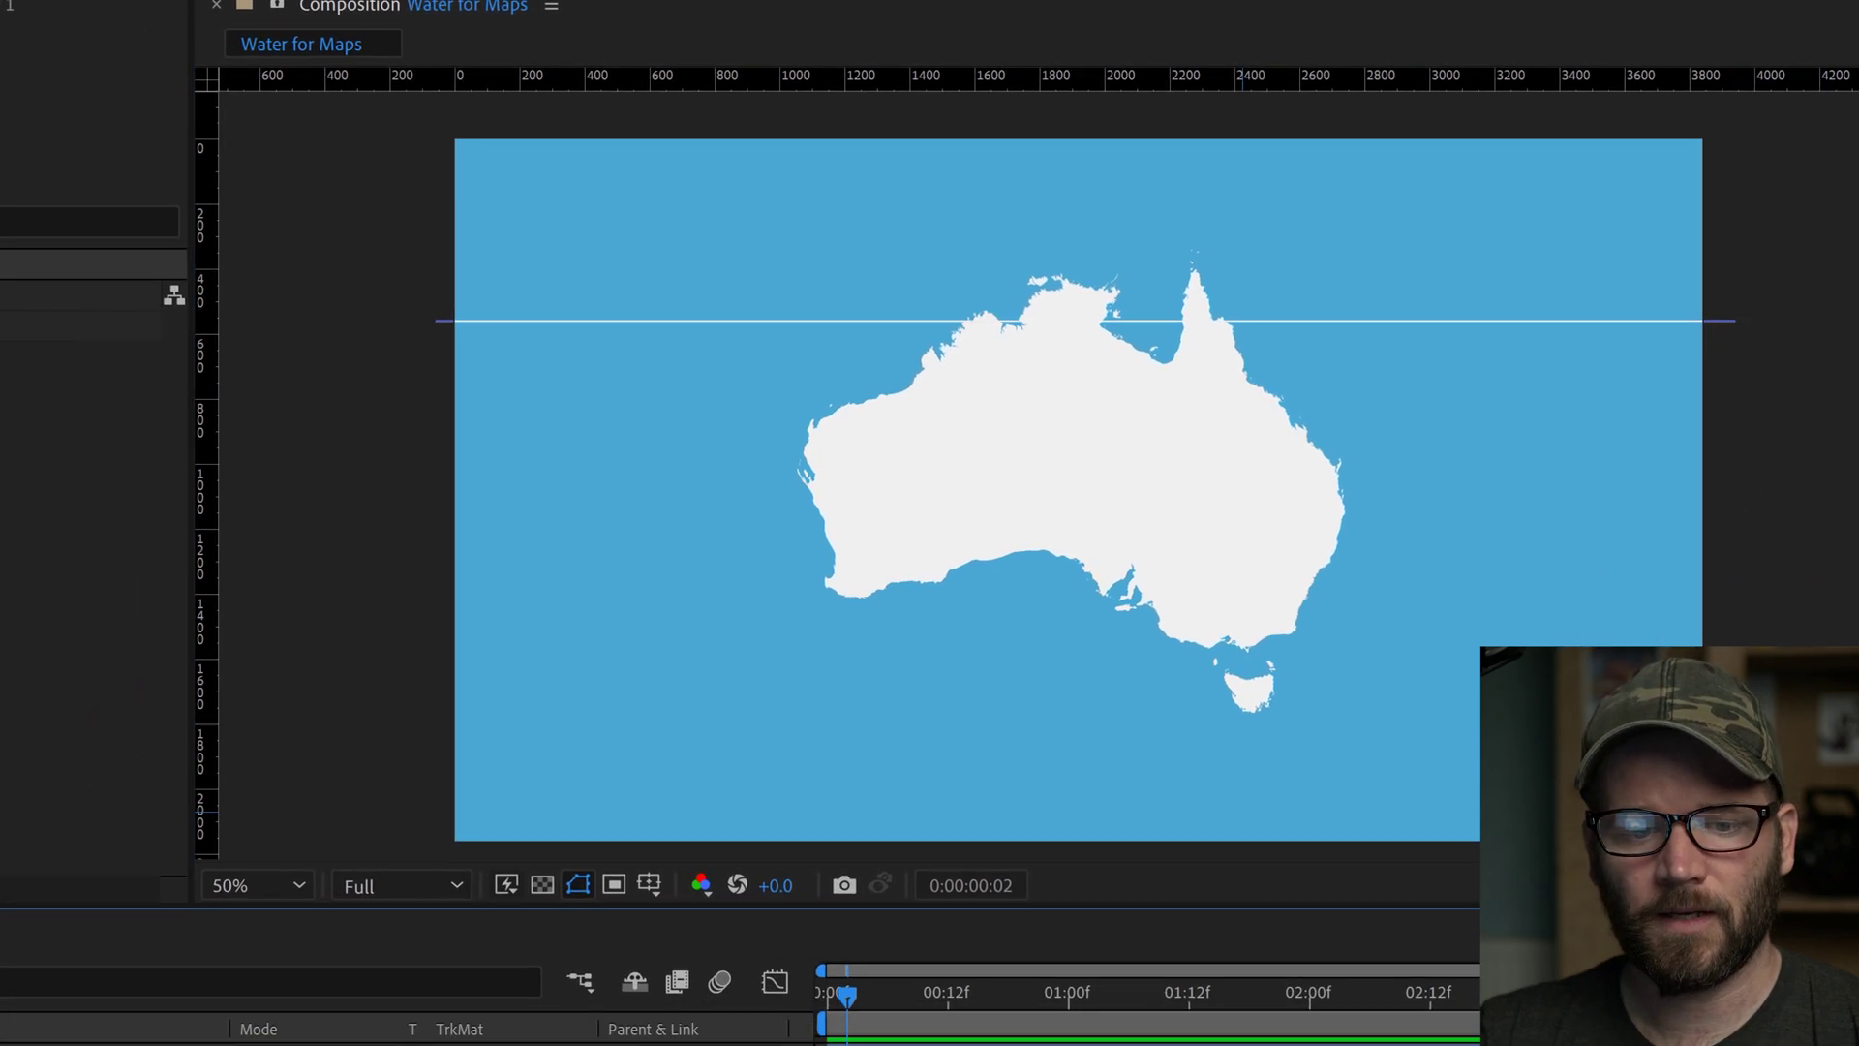
Rename the new shape layer to Waves.
{"action": "left_click", "coordinate": [291, 796]}
{"action": "key", "text": "Return"}
{"action": "type", "text": "Waves"}
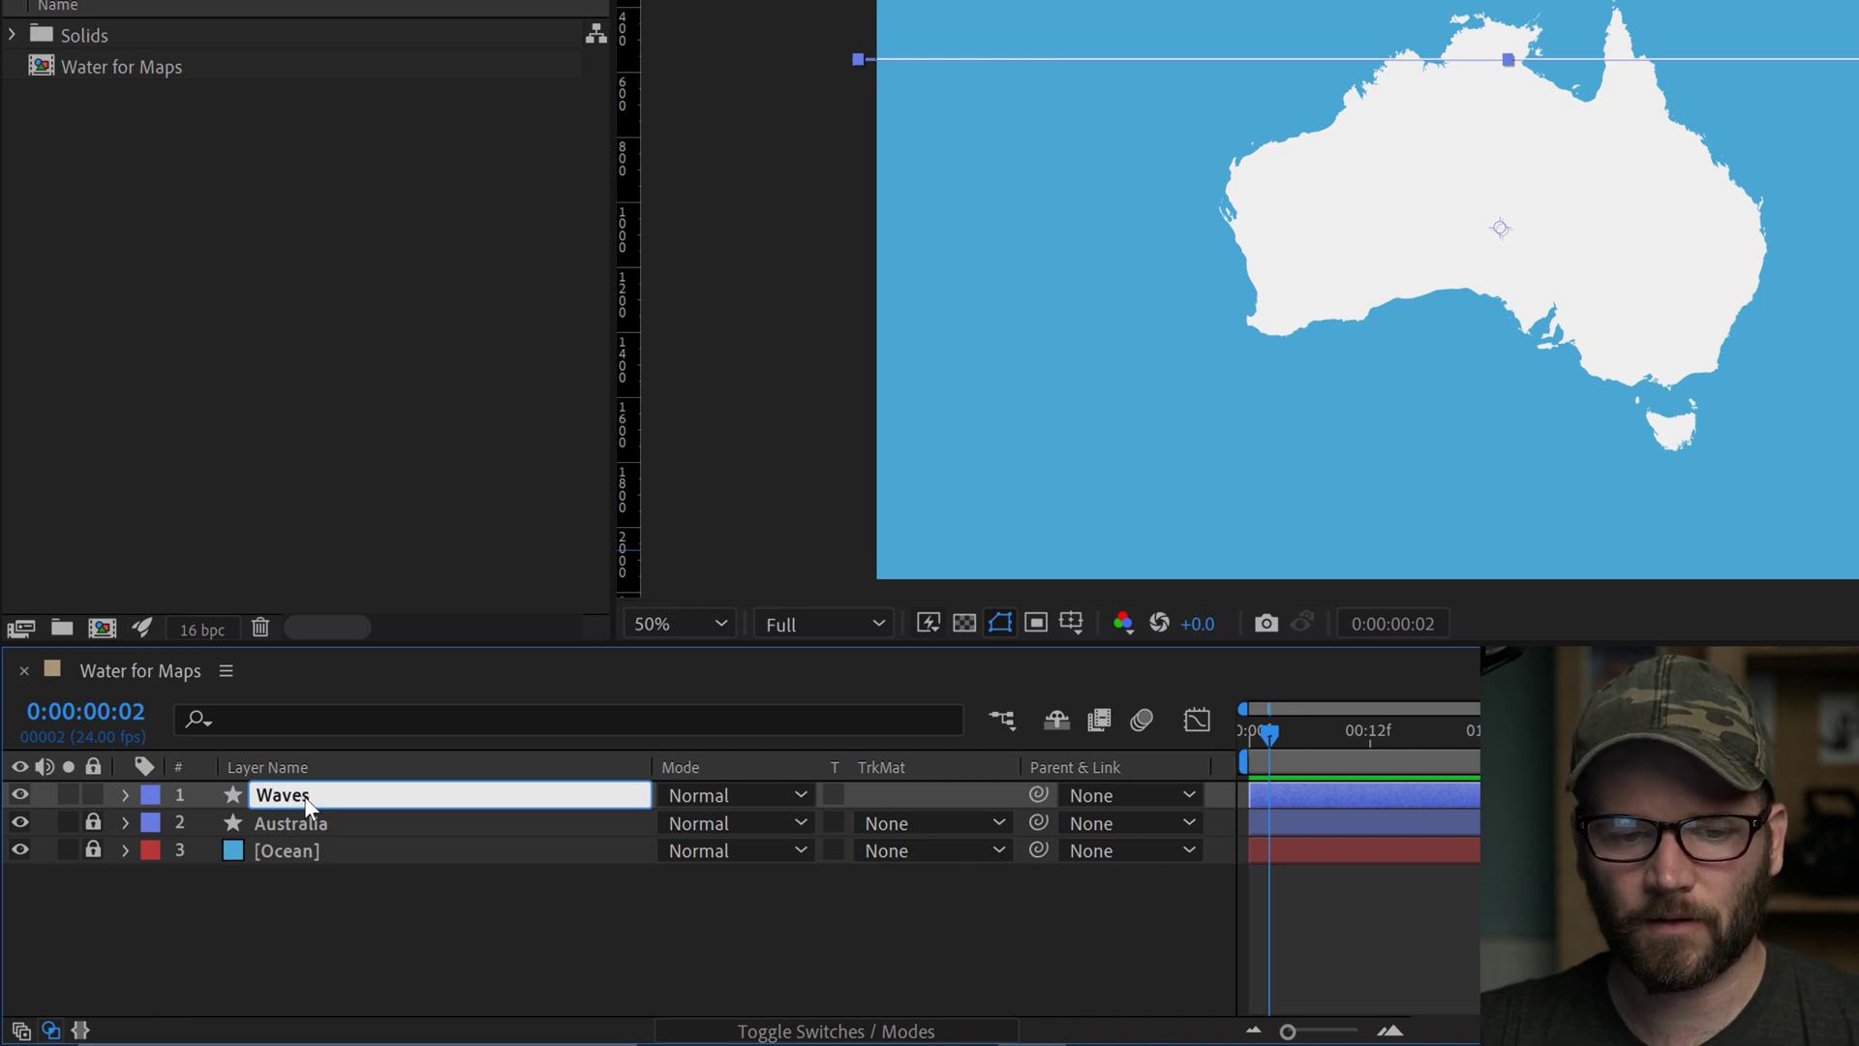
{"action": "key", "text": "Return"}
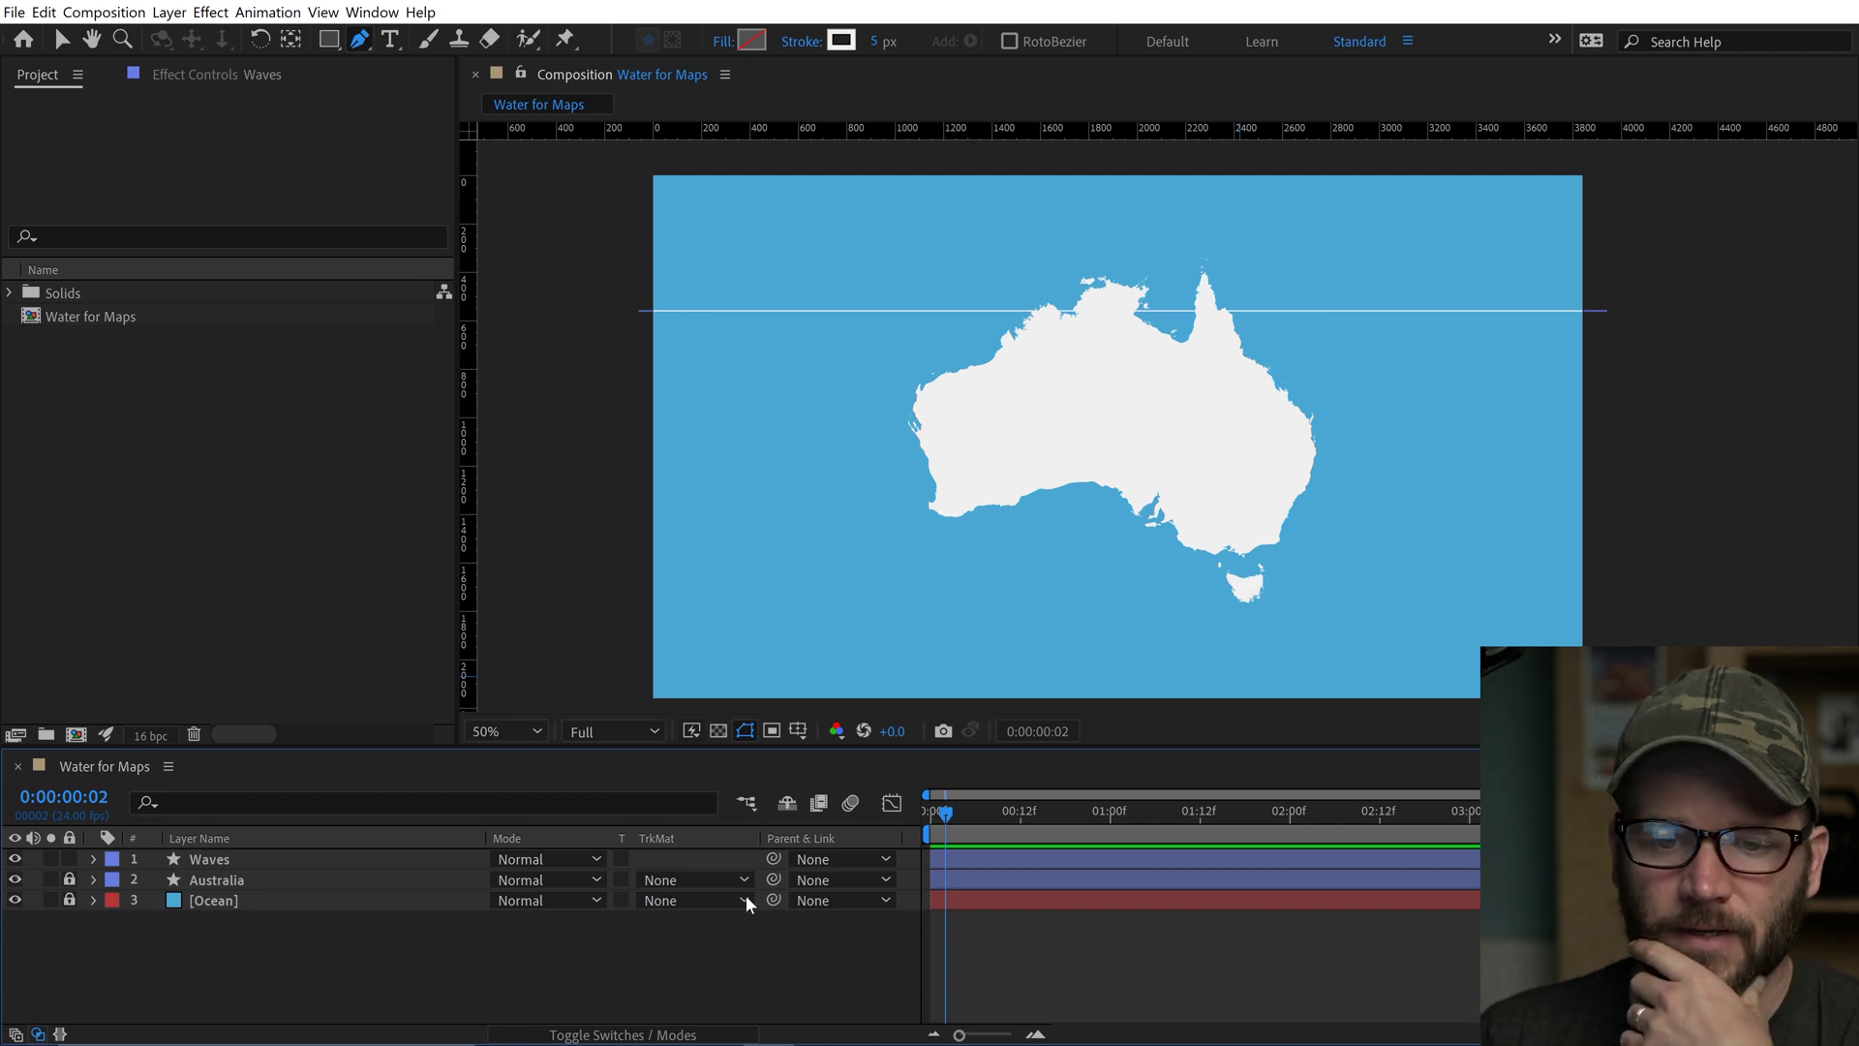
Show guides and rulers, place a horizontal guide at 1080, and snap both line ends onto it.
{"action": "left_click", "coordinate": [798, 733]}
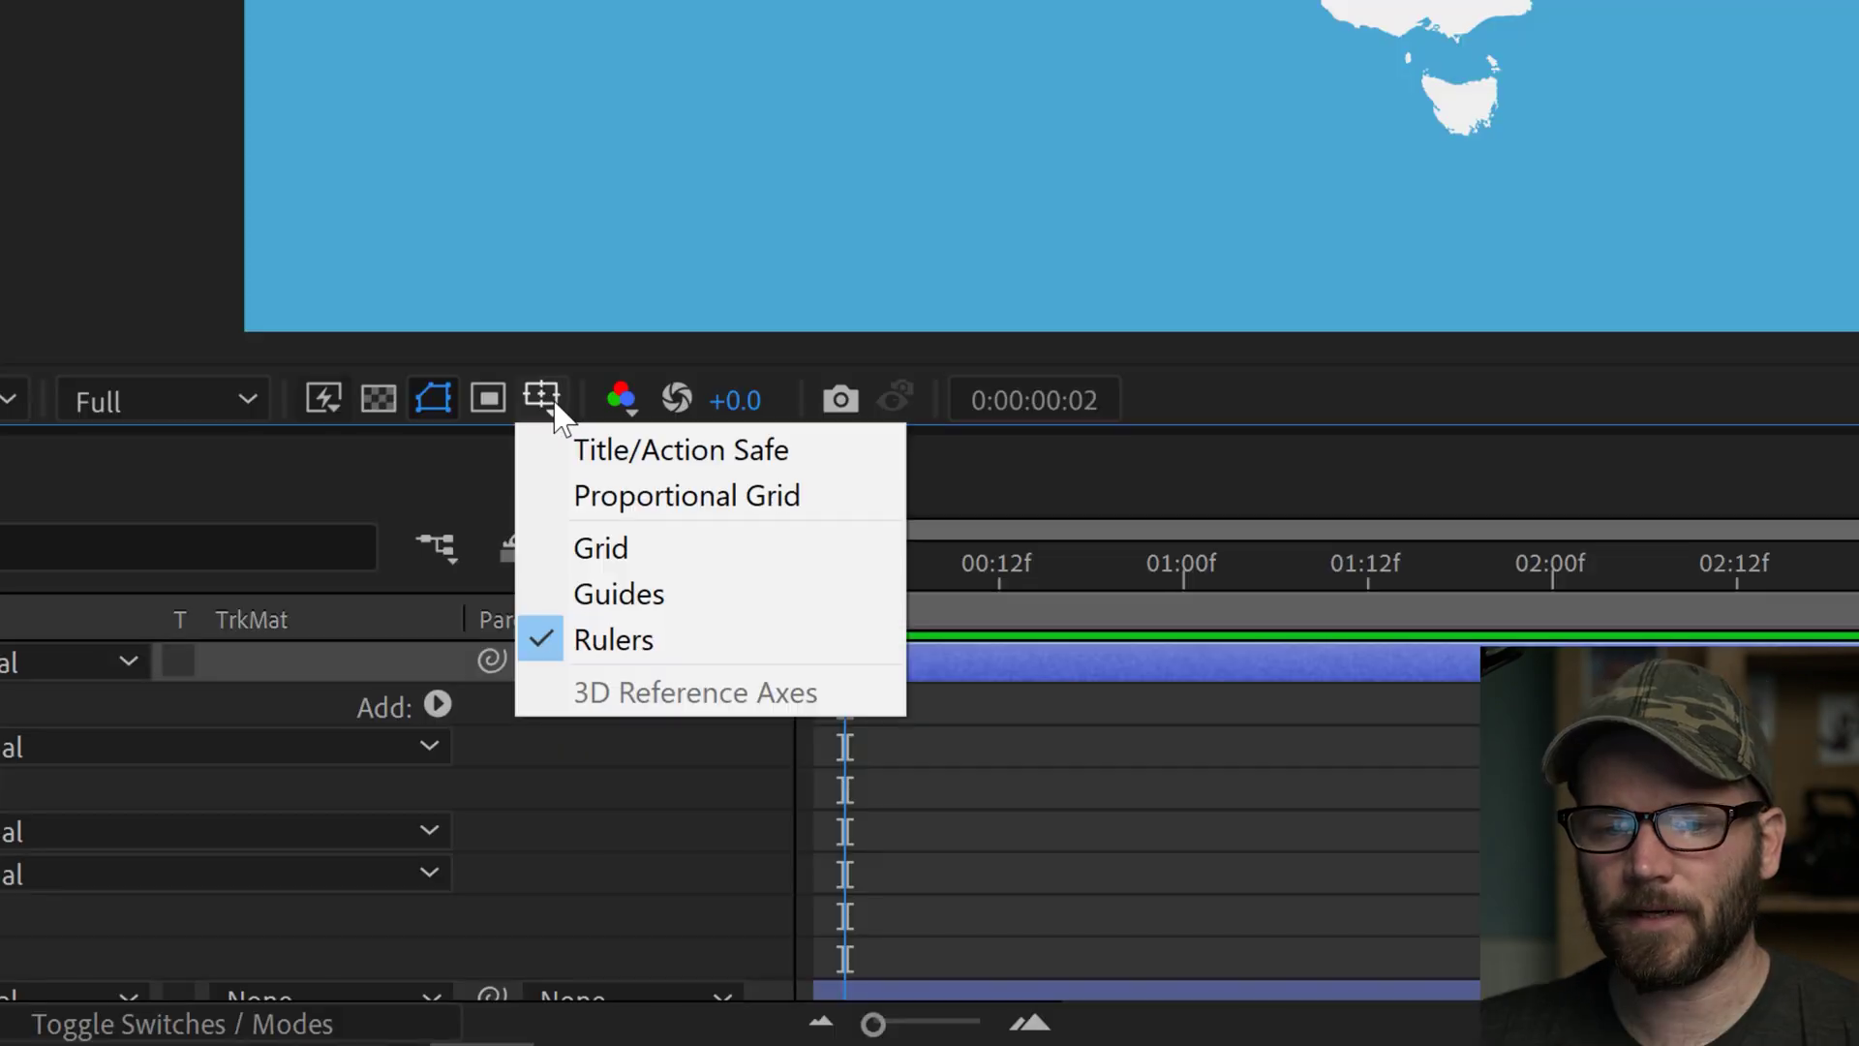
{"action": "left_click", "coordinate": [624, 594]}
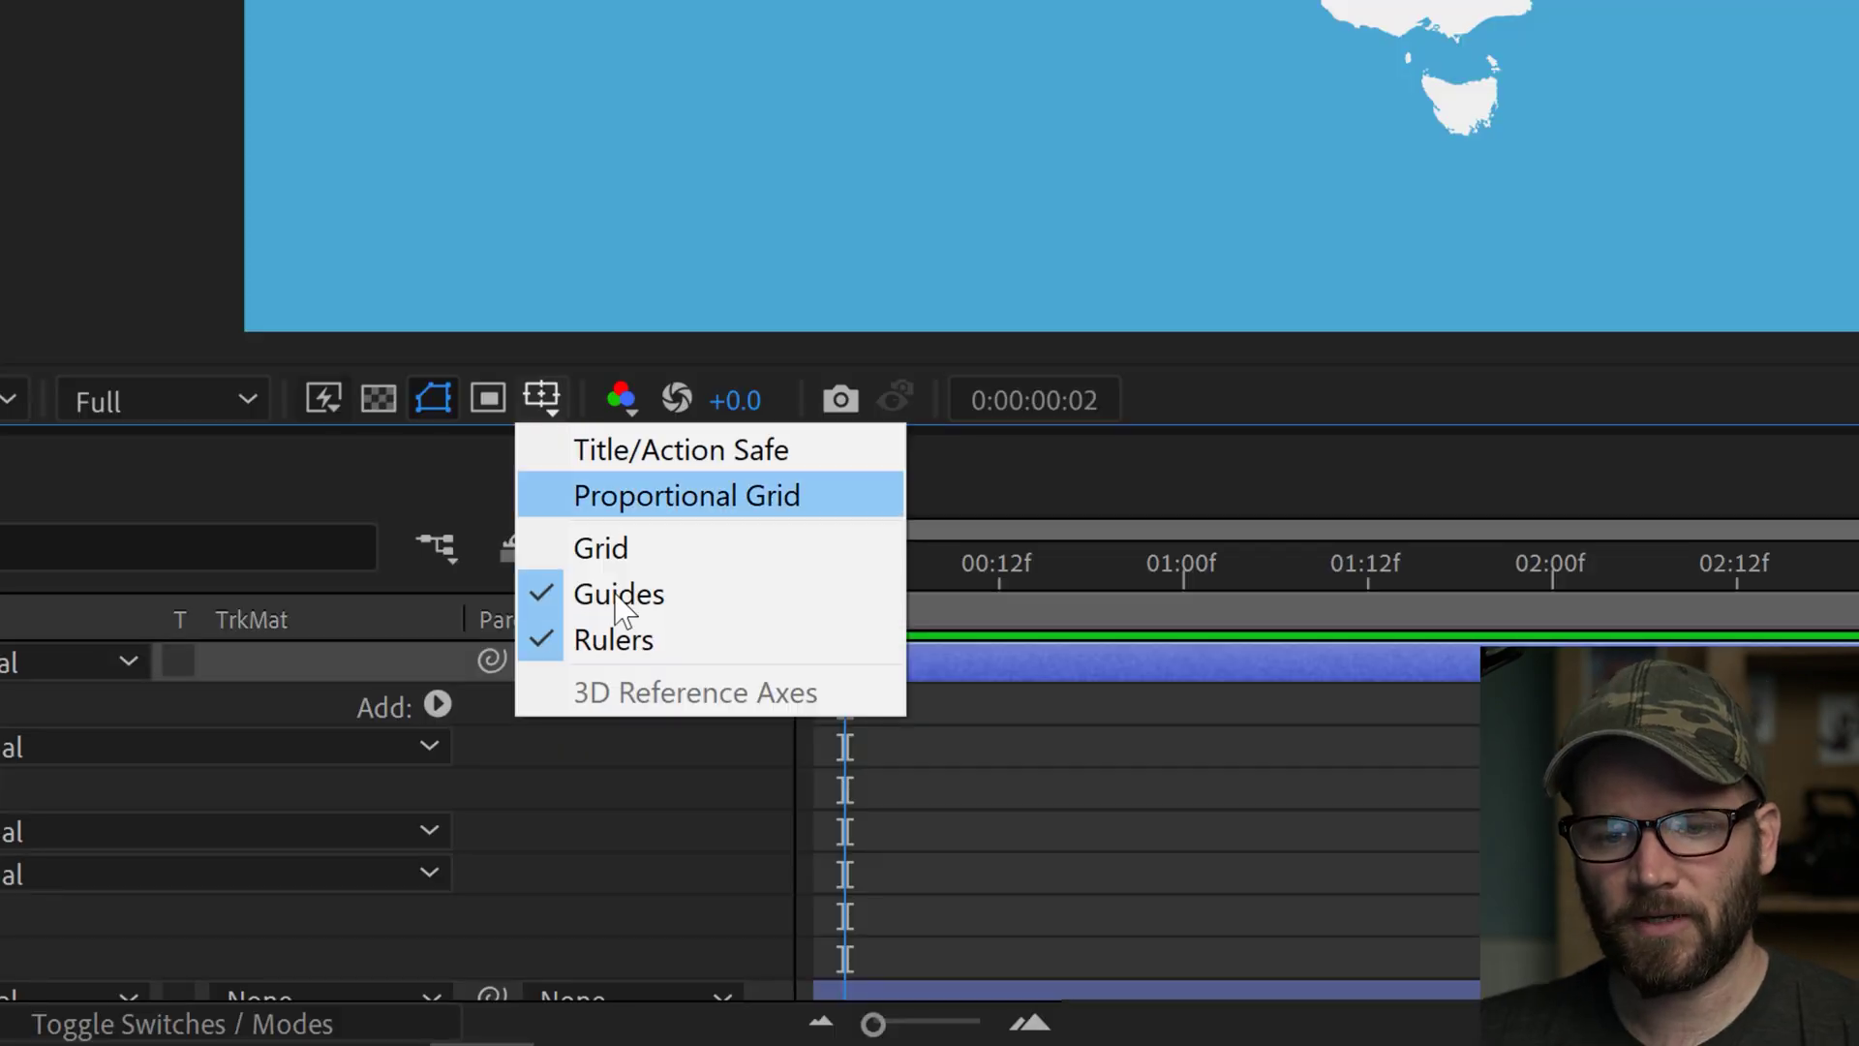
{"action": "left_click", "coordinate": [636, 647]}
{"action": "left_click_drag", "start_coordinate": [226, 37], "coordinate": [219, 320]}
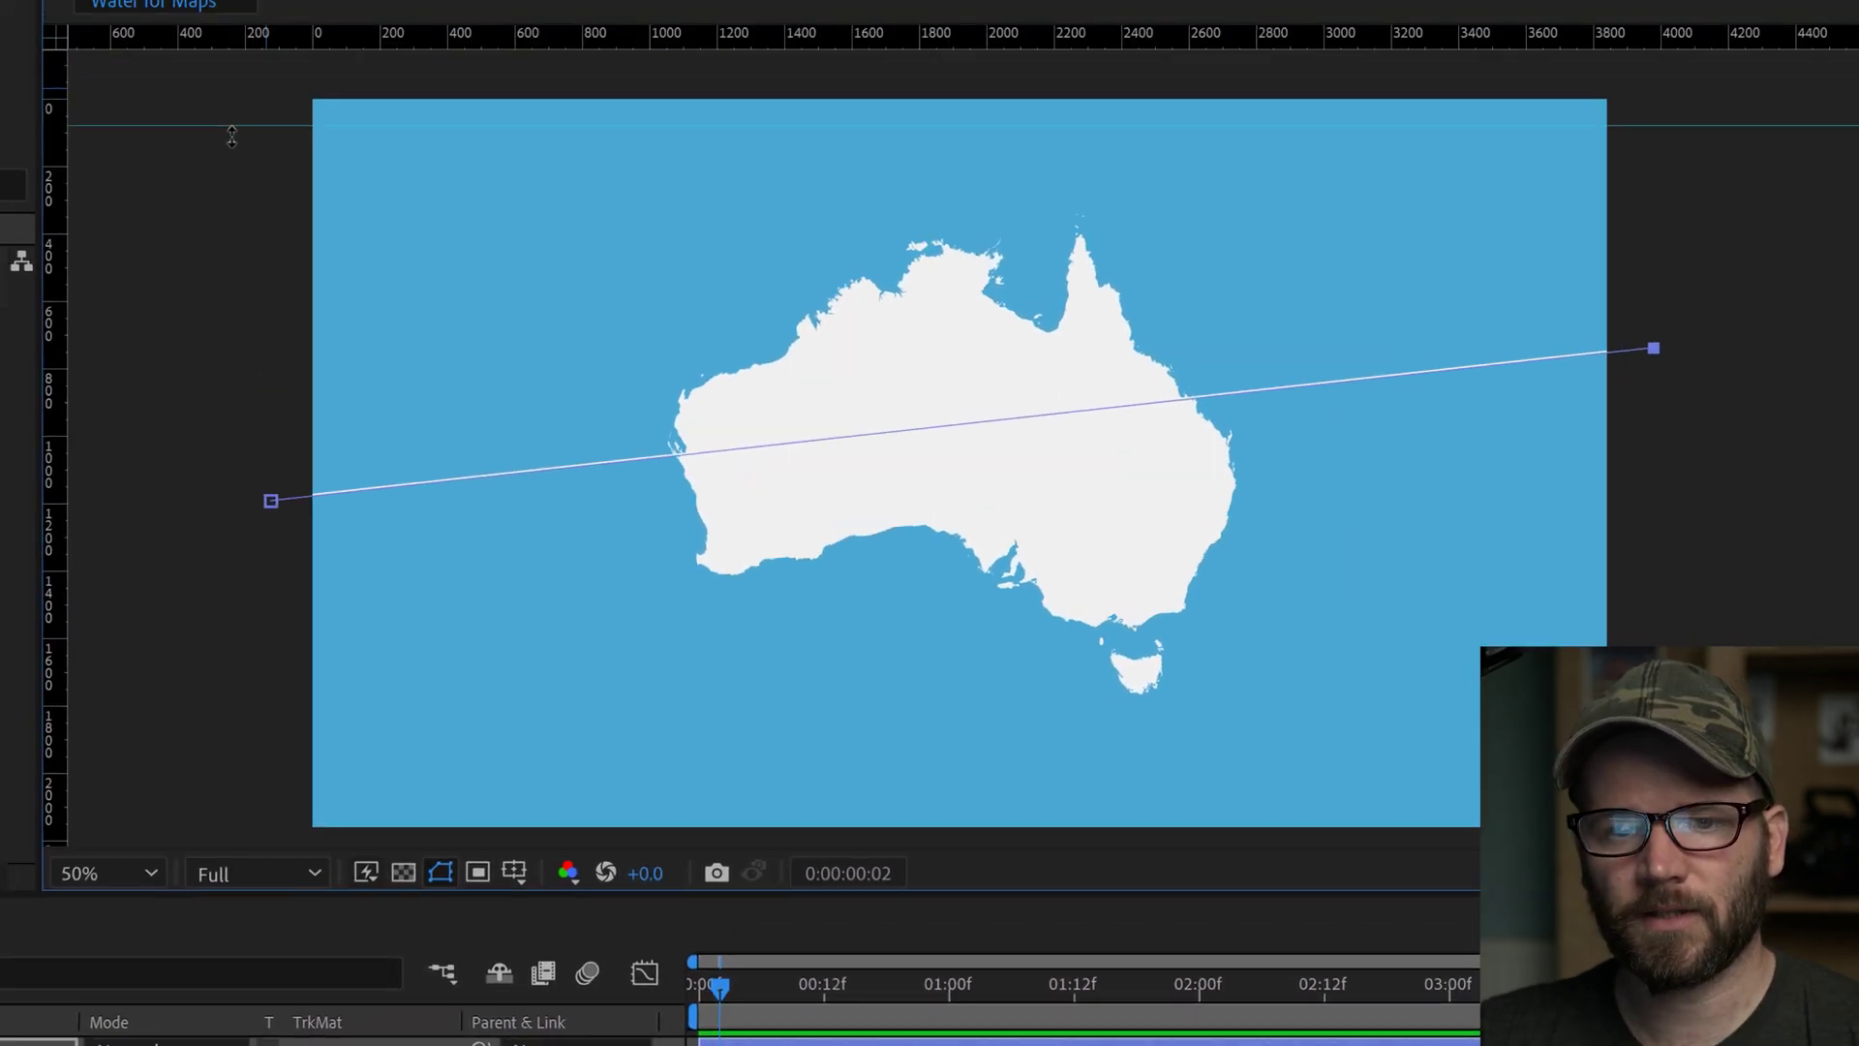
{"action": "right_click", "coordinate": [220, 320]}
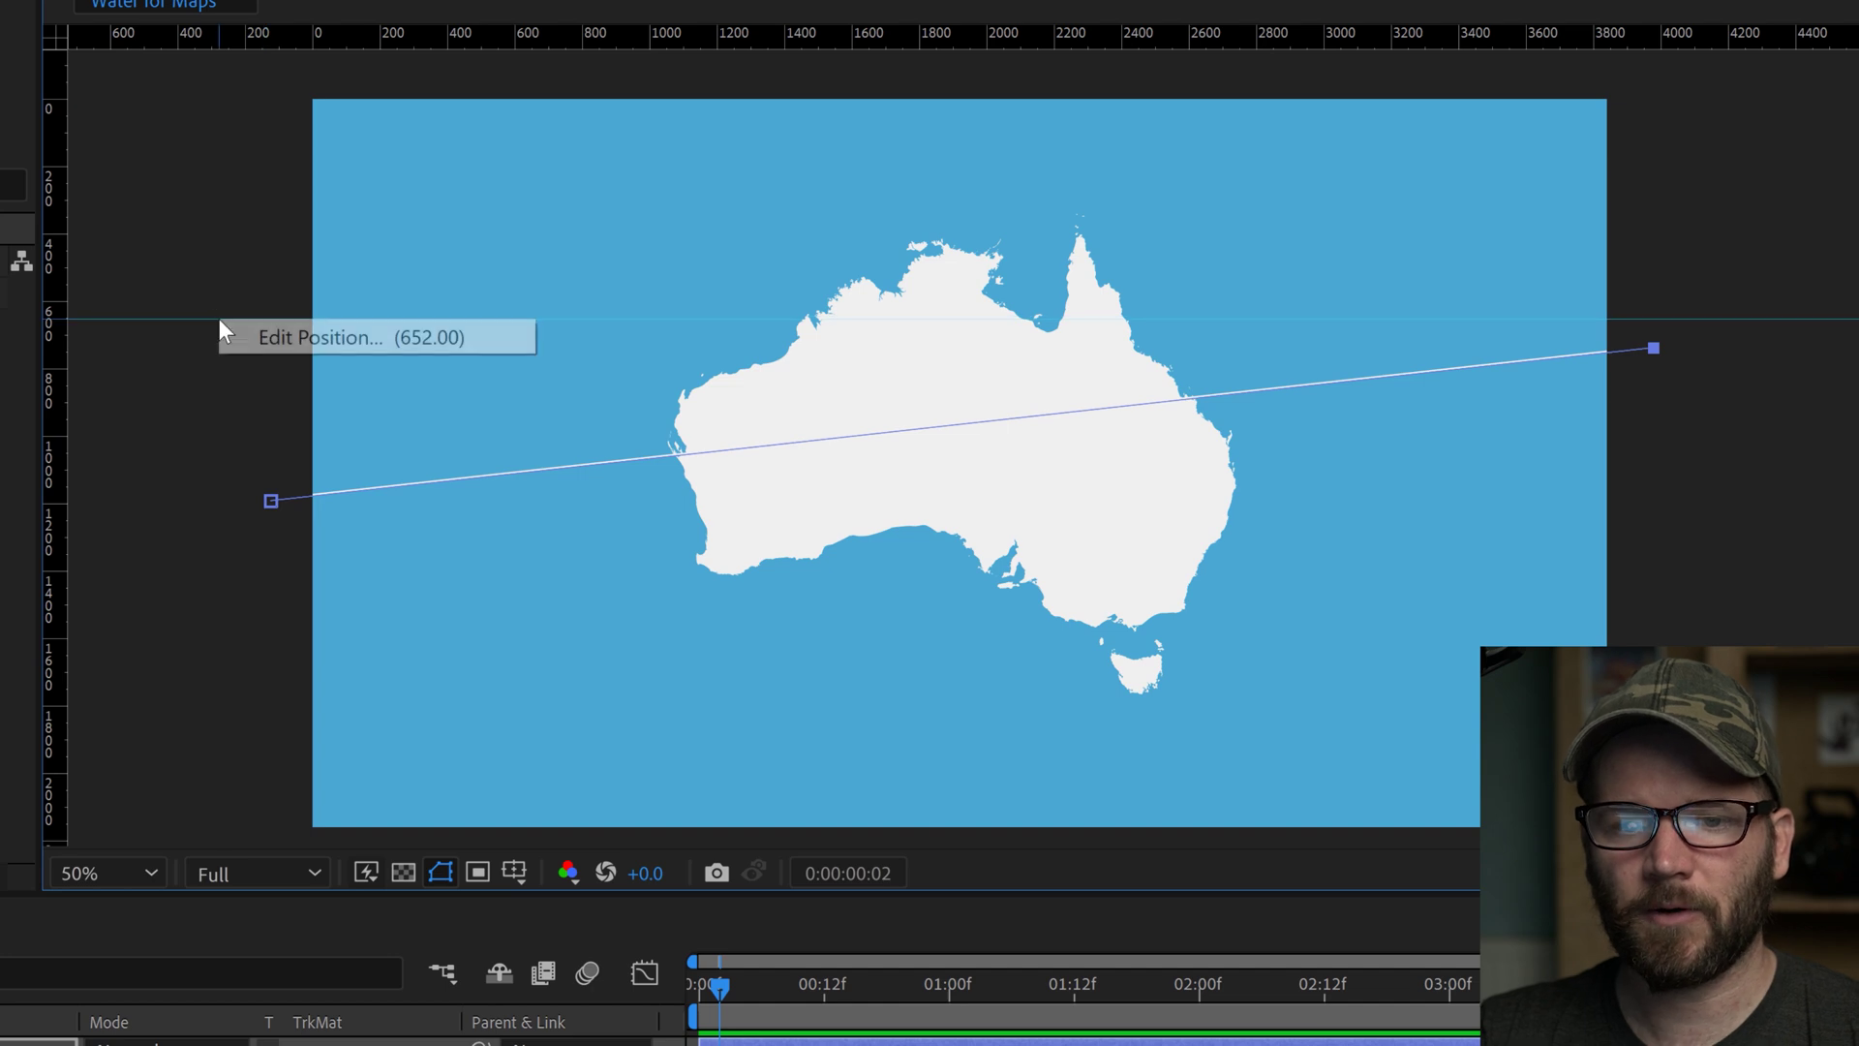
{"action": "left_click", "coordinate": [305, 333]}
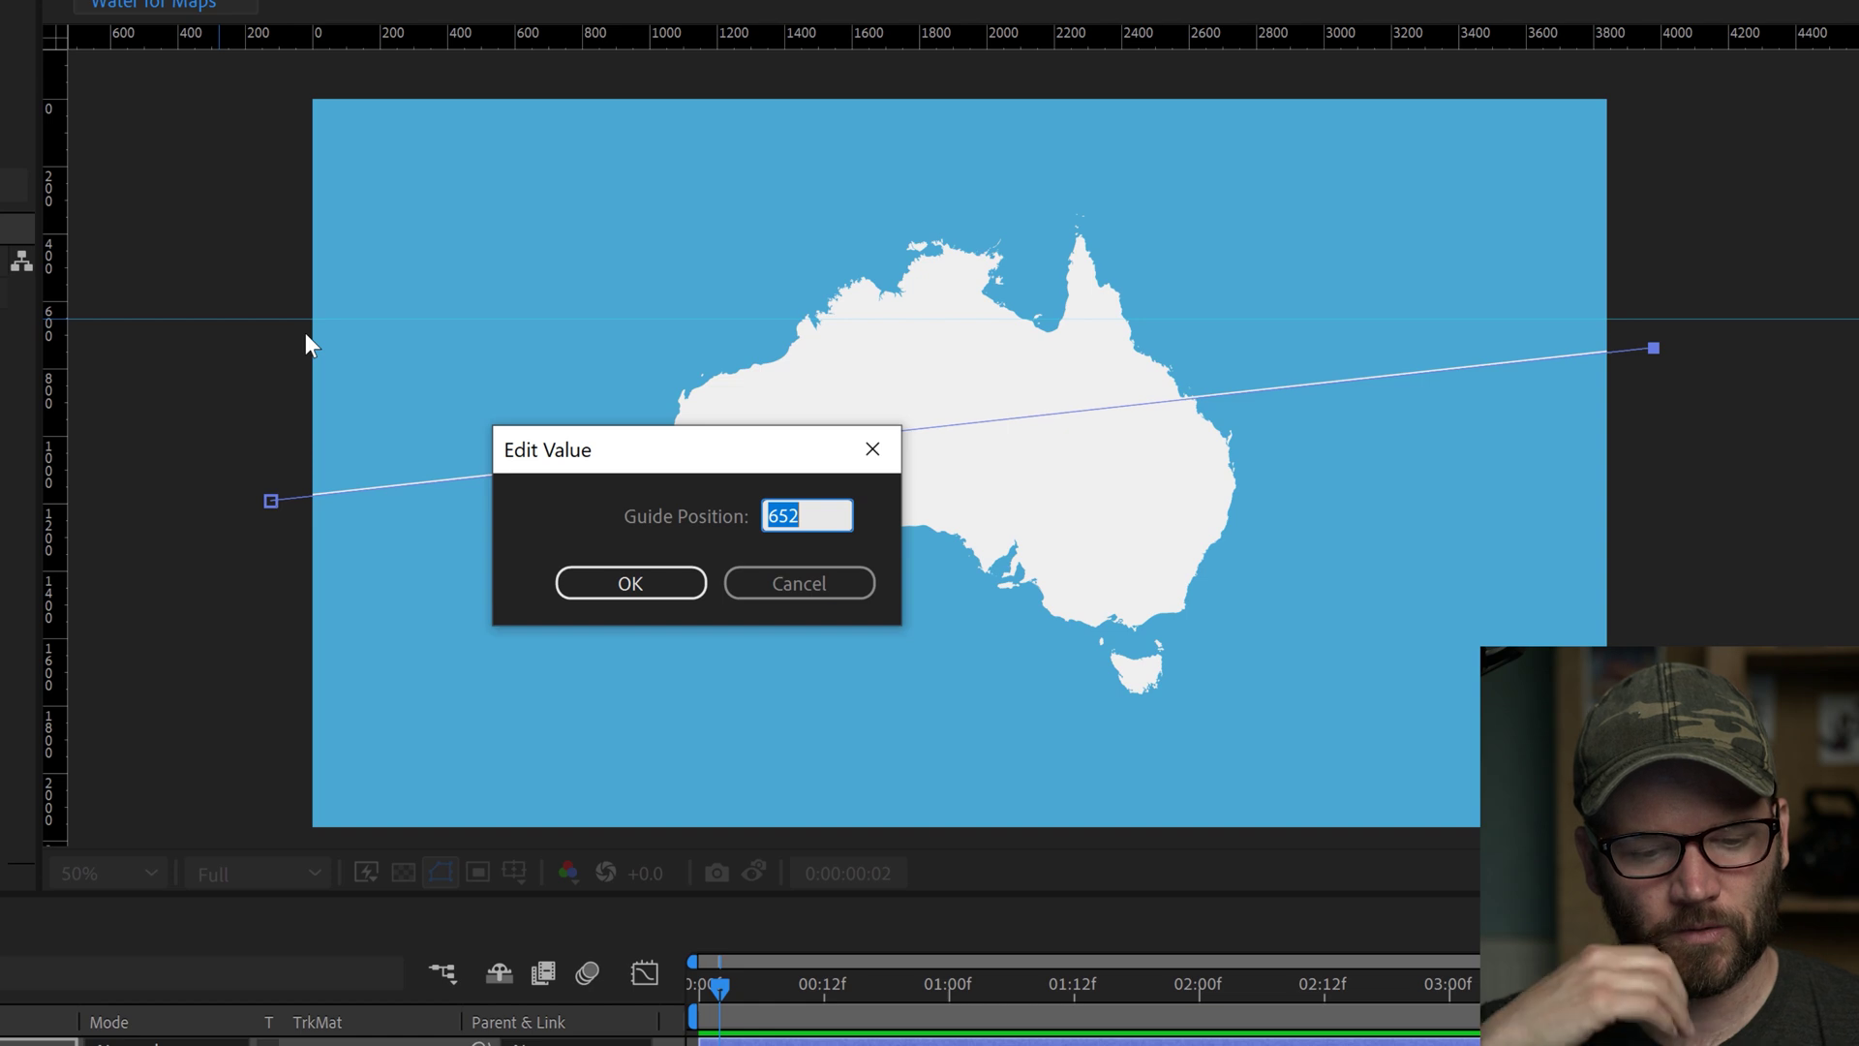
{"action": "type", "text": "1080"}
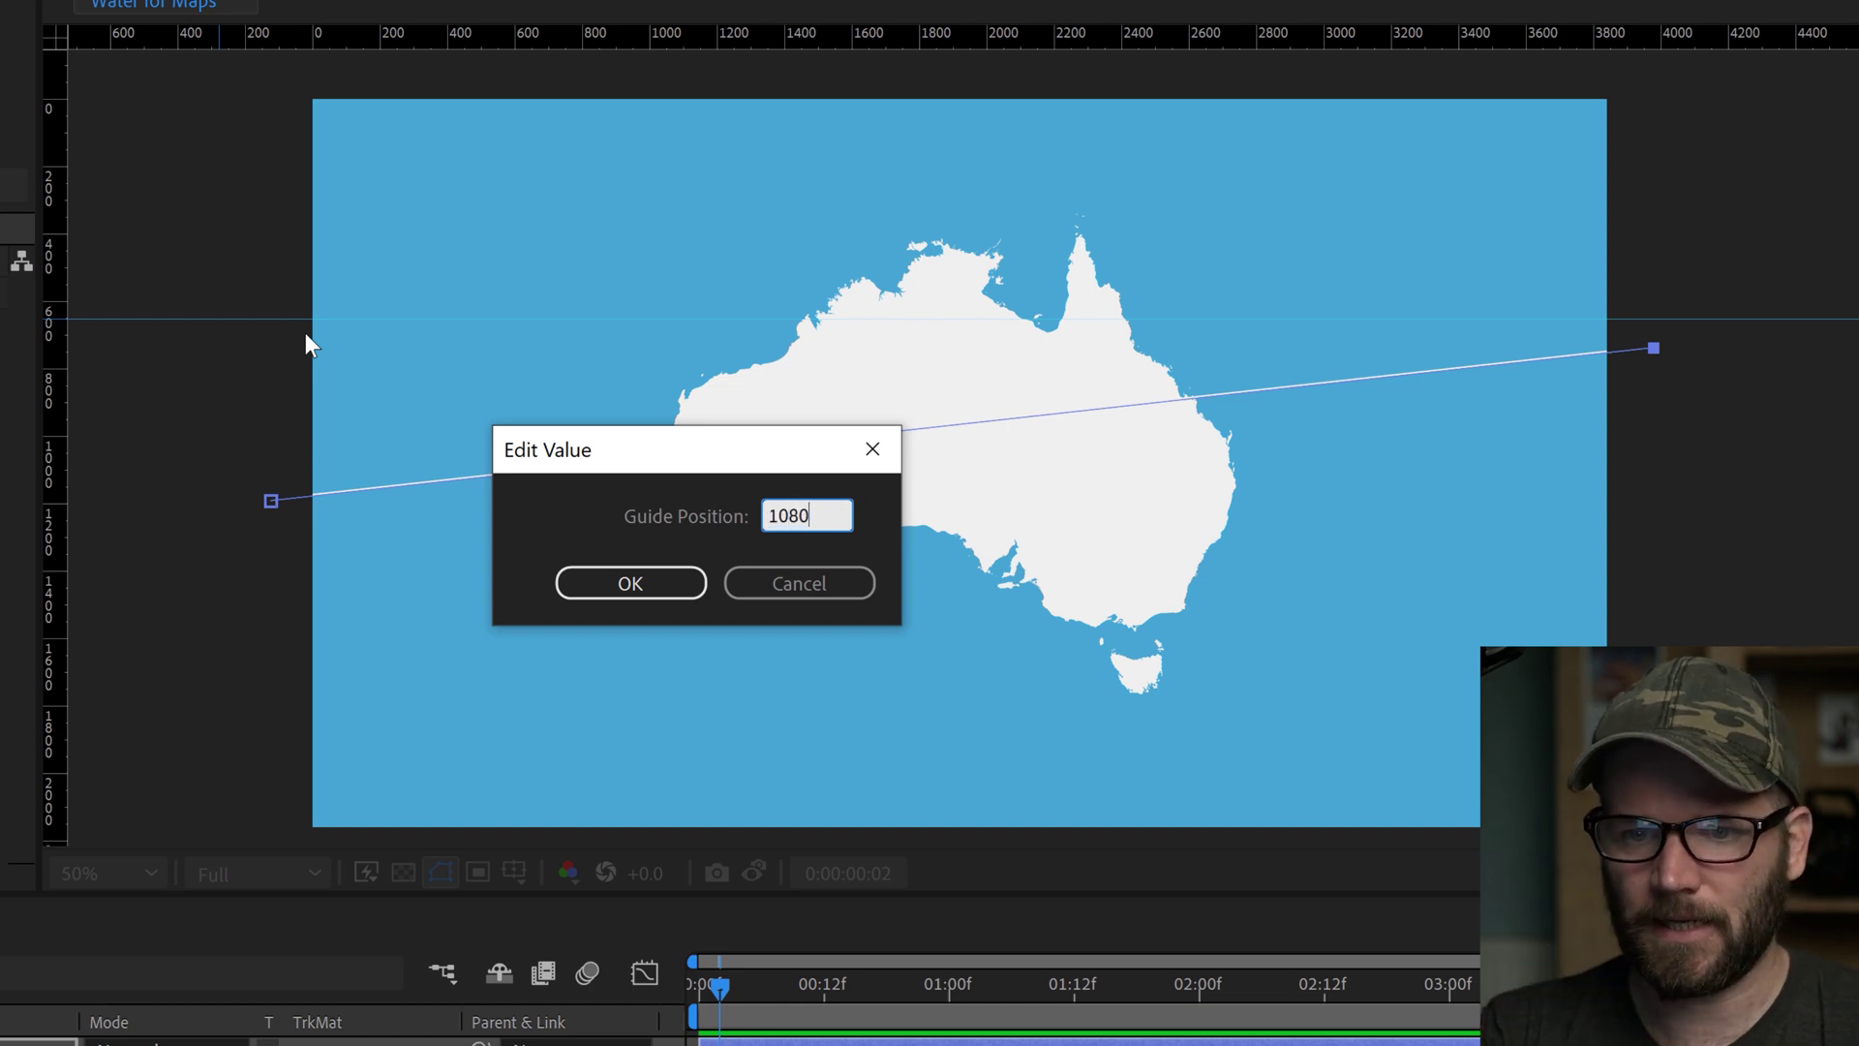
{"action": "key", "text": "Return"}
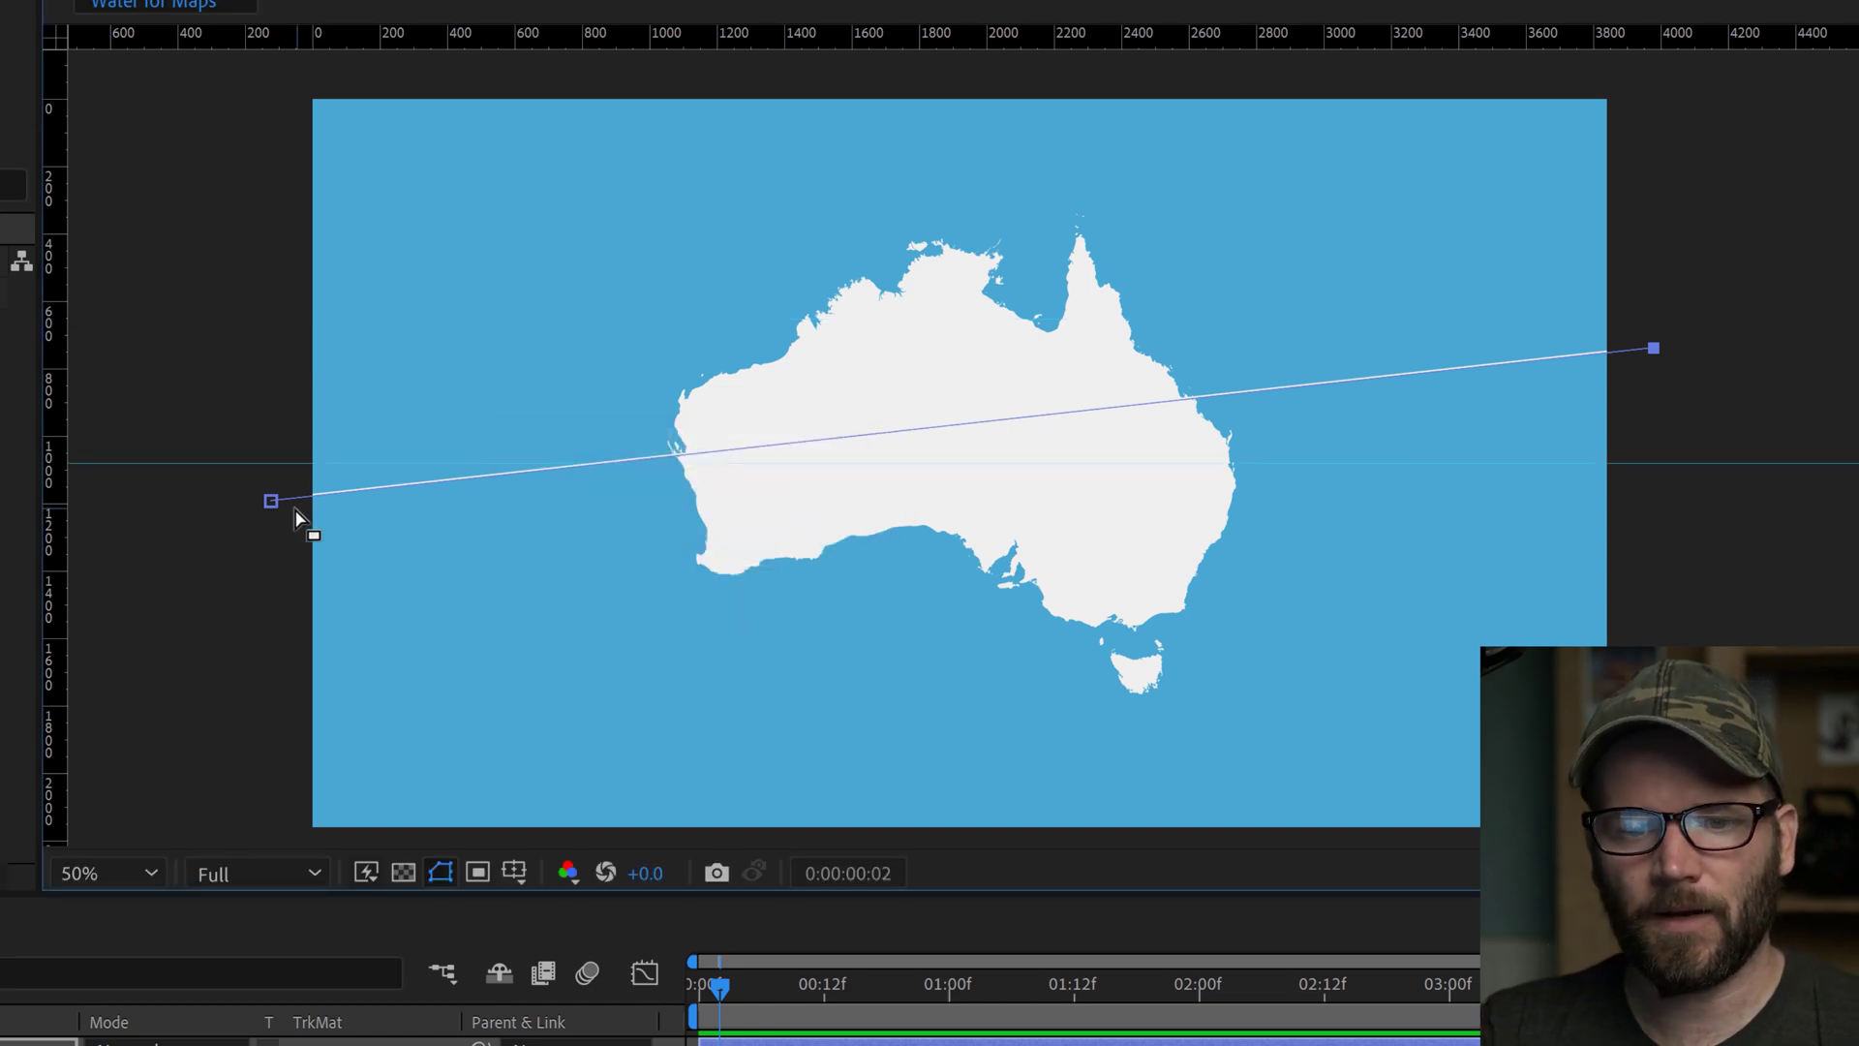
{"action": "left_click_drag", "start_coordinate": [271, 501], "coordinate": [288, 464]}
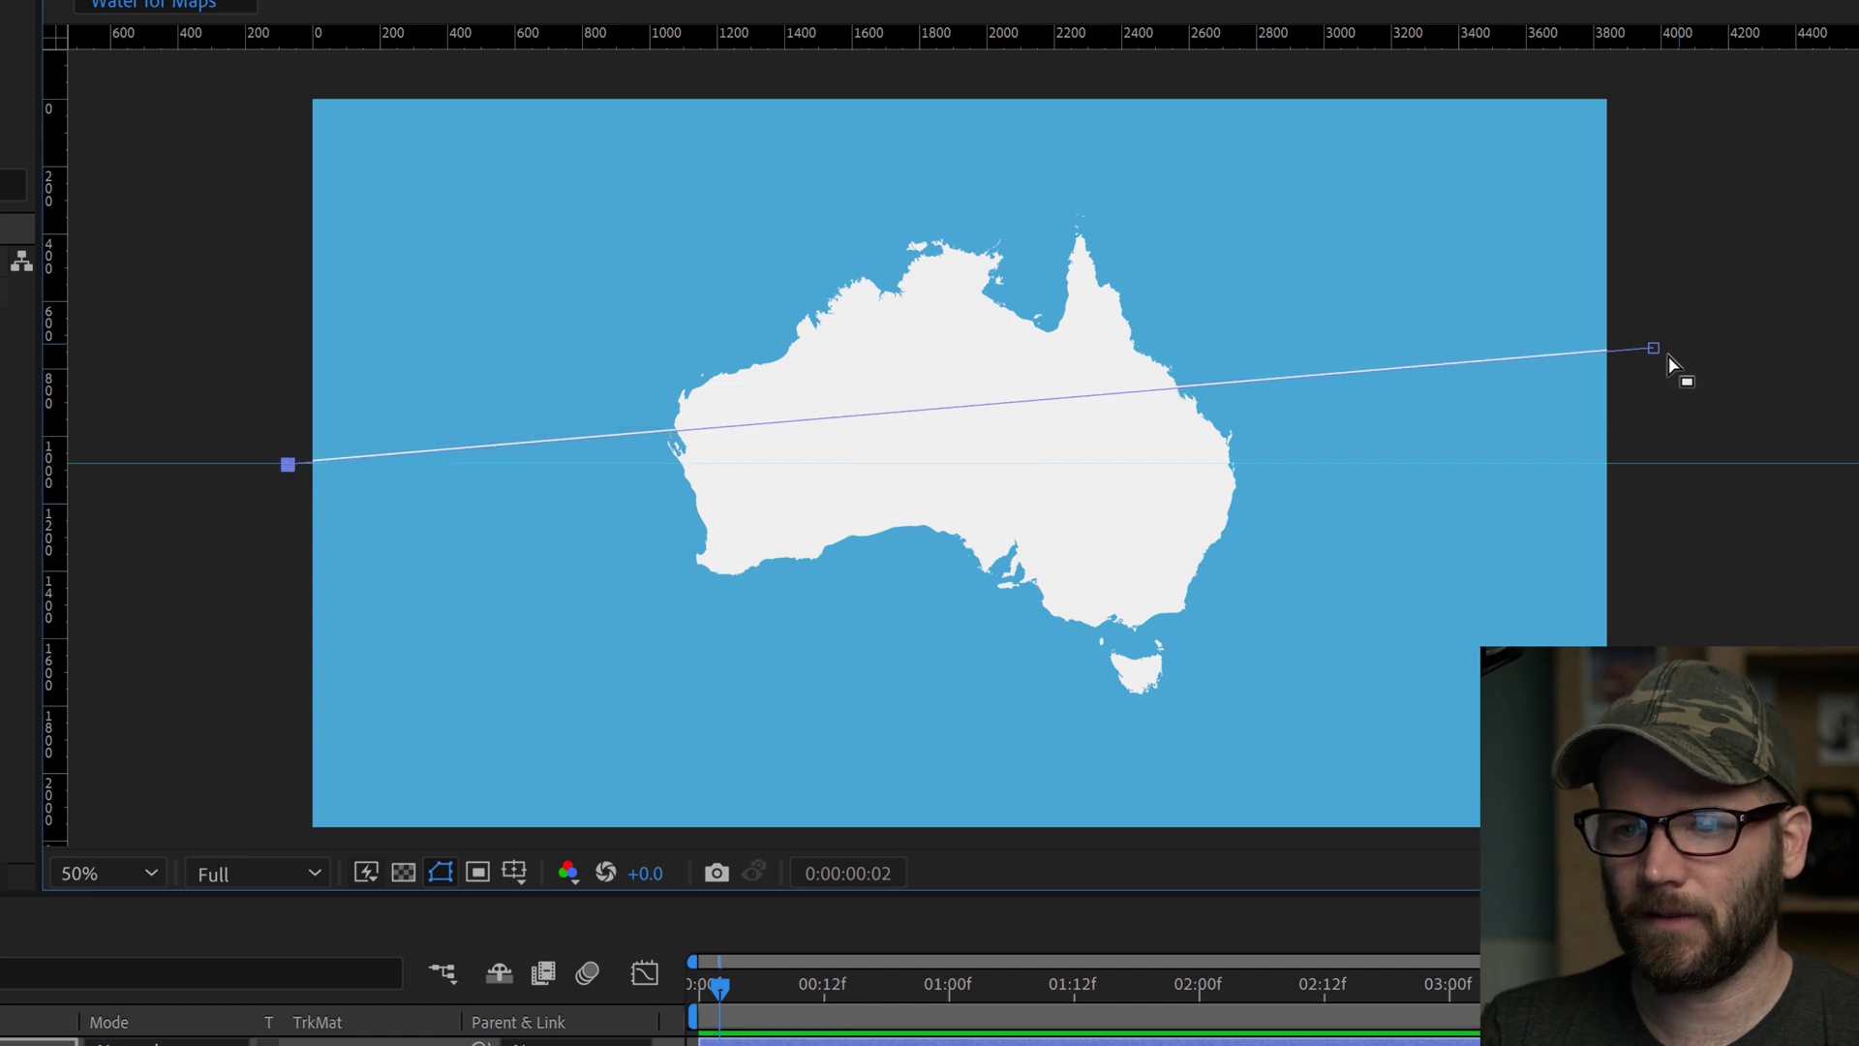
{"action": "left_click_drag", "start_coordinate": [1658, 351], "coordinate": [1650, 463]}
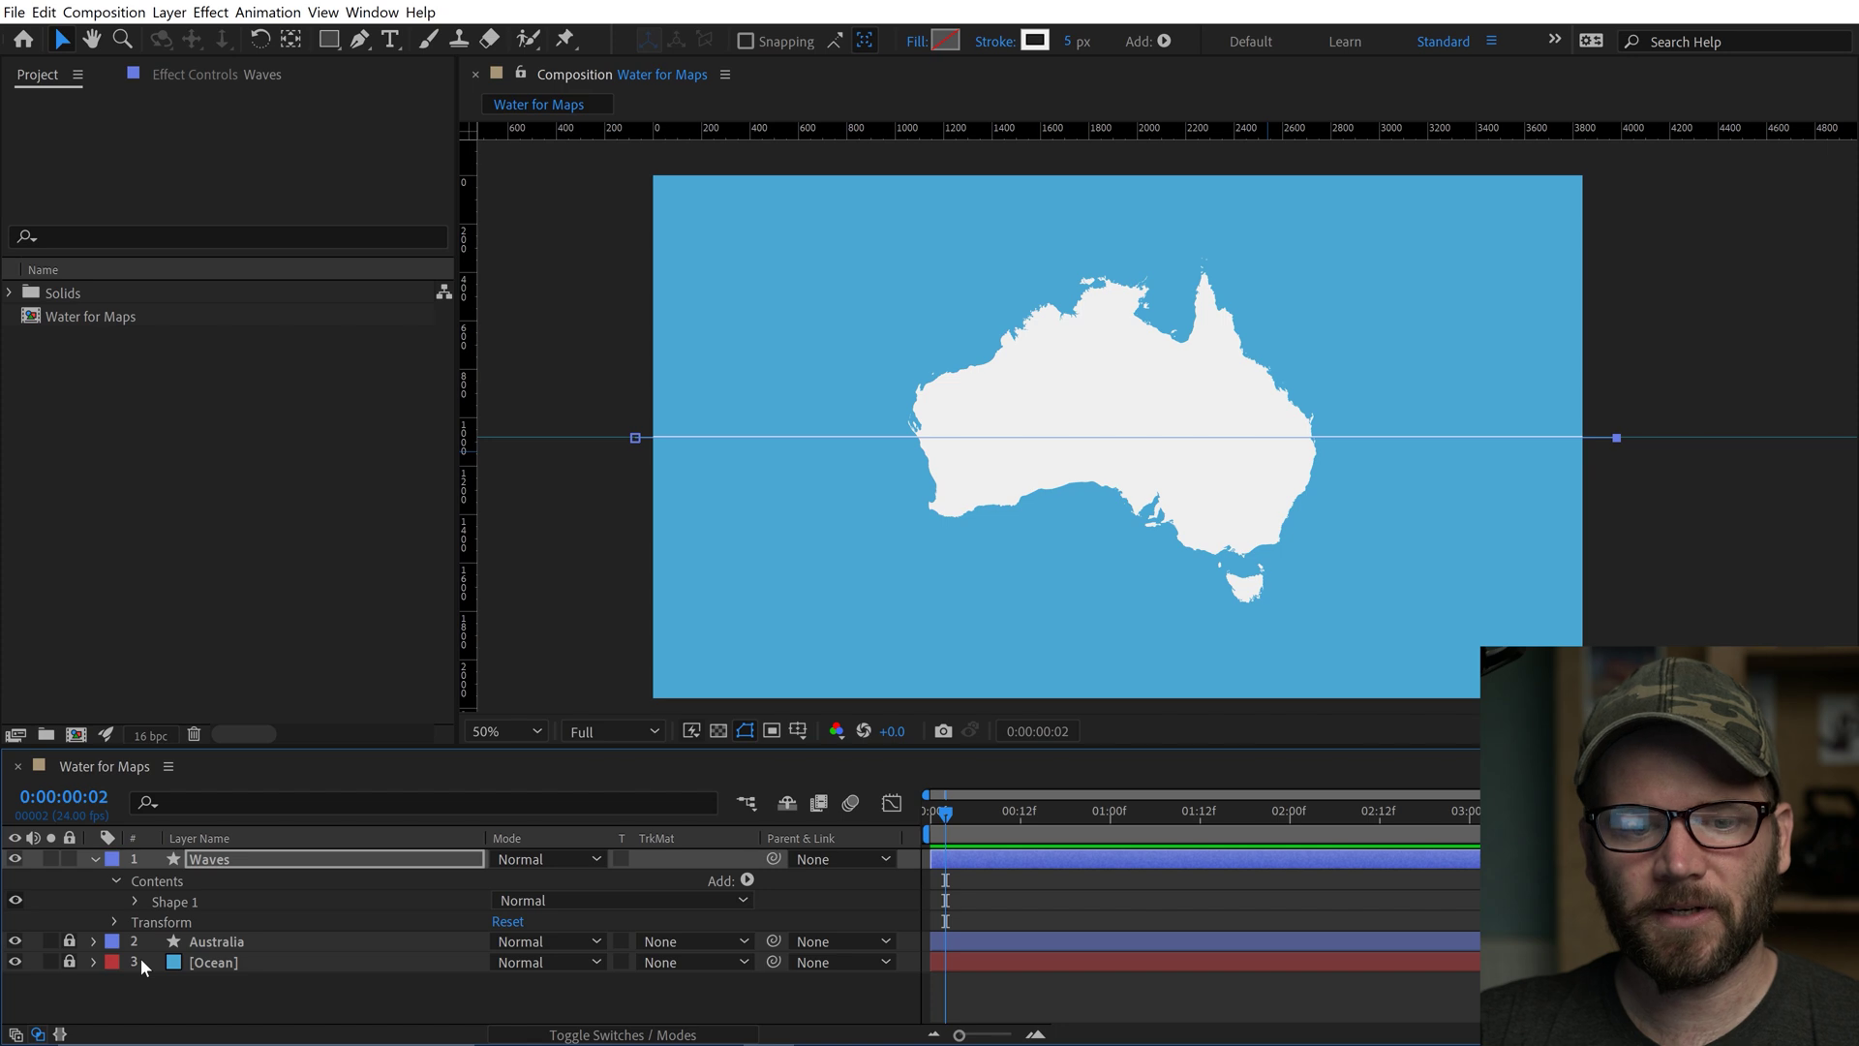
Add a Zig Zag to the Waves Shape 1 group.
{"action": "left_click", "coordinate": [180, 1017]}
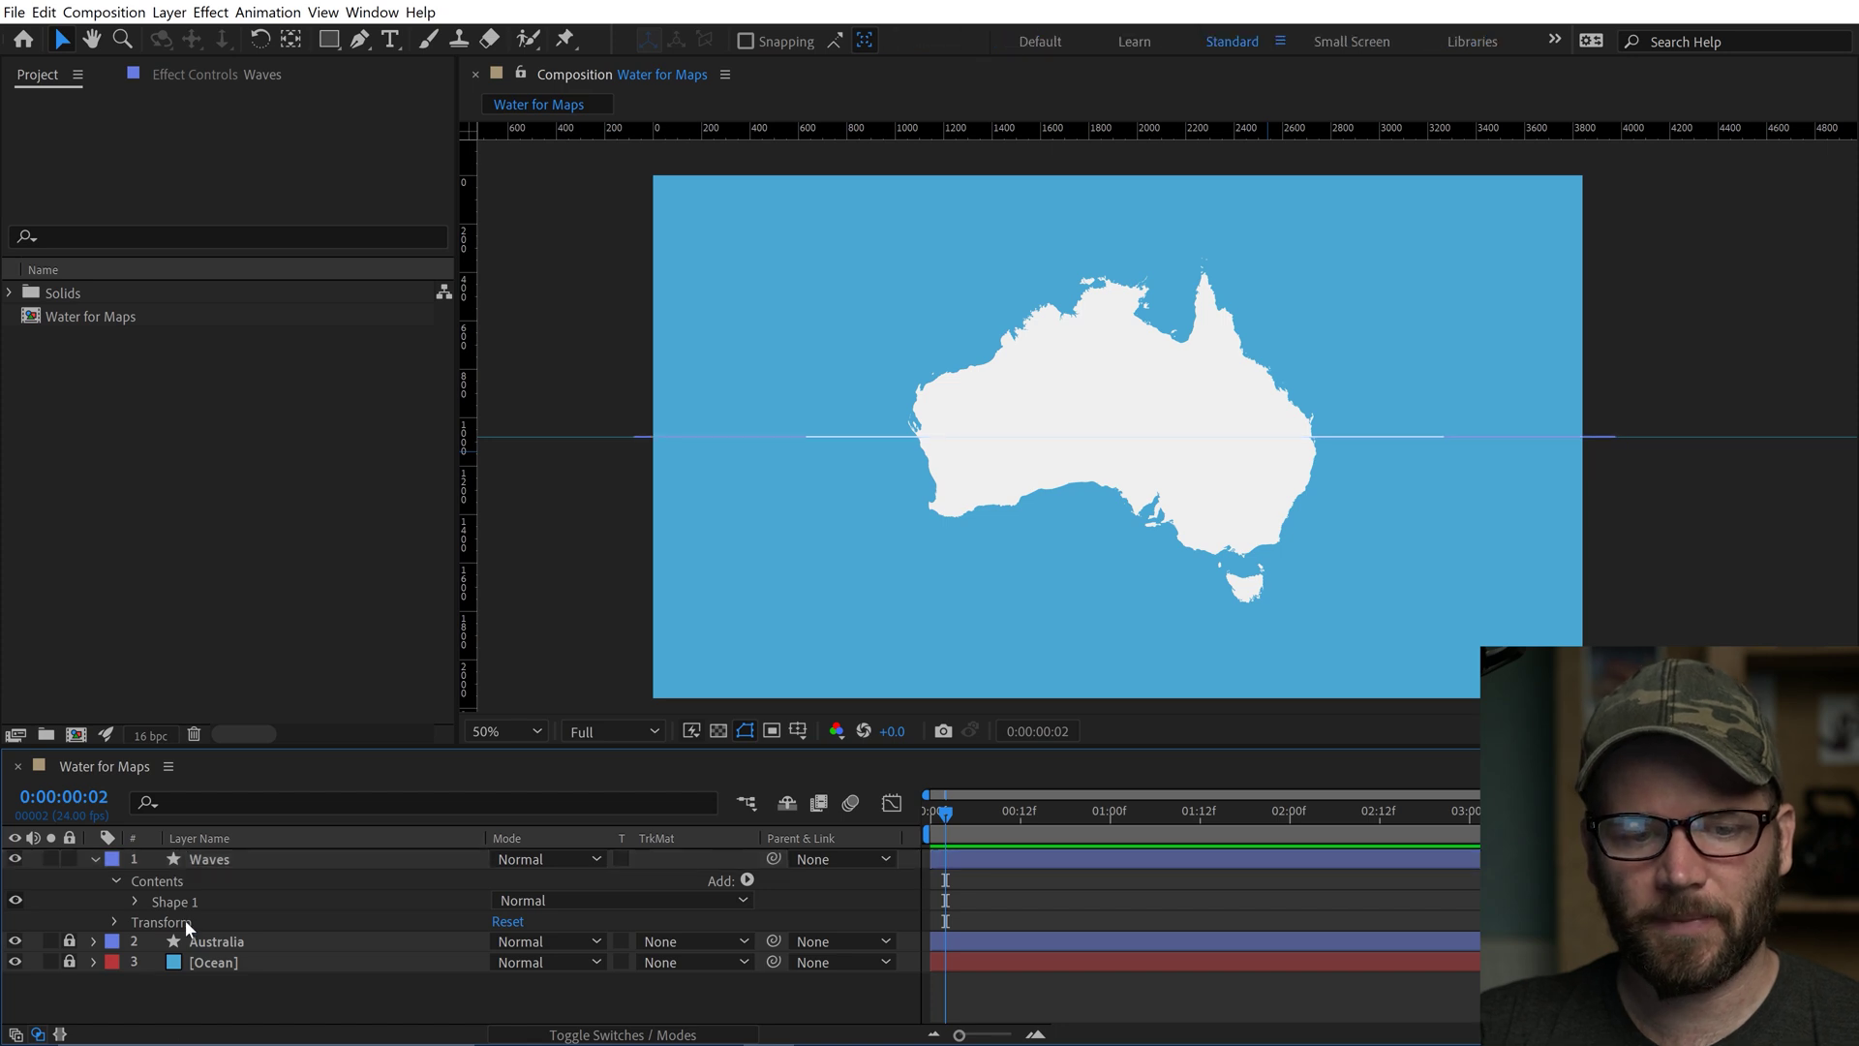
{"action": "left_click", "coordinate": [194, 902]}
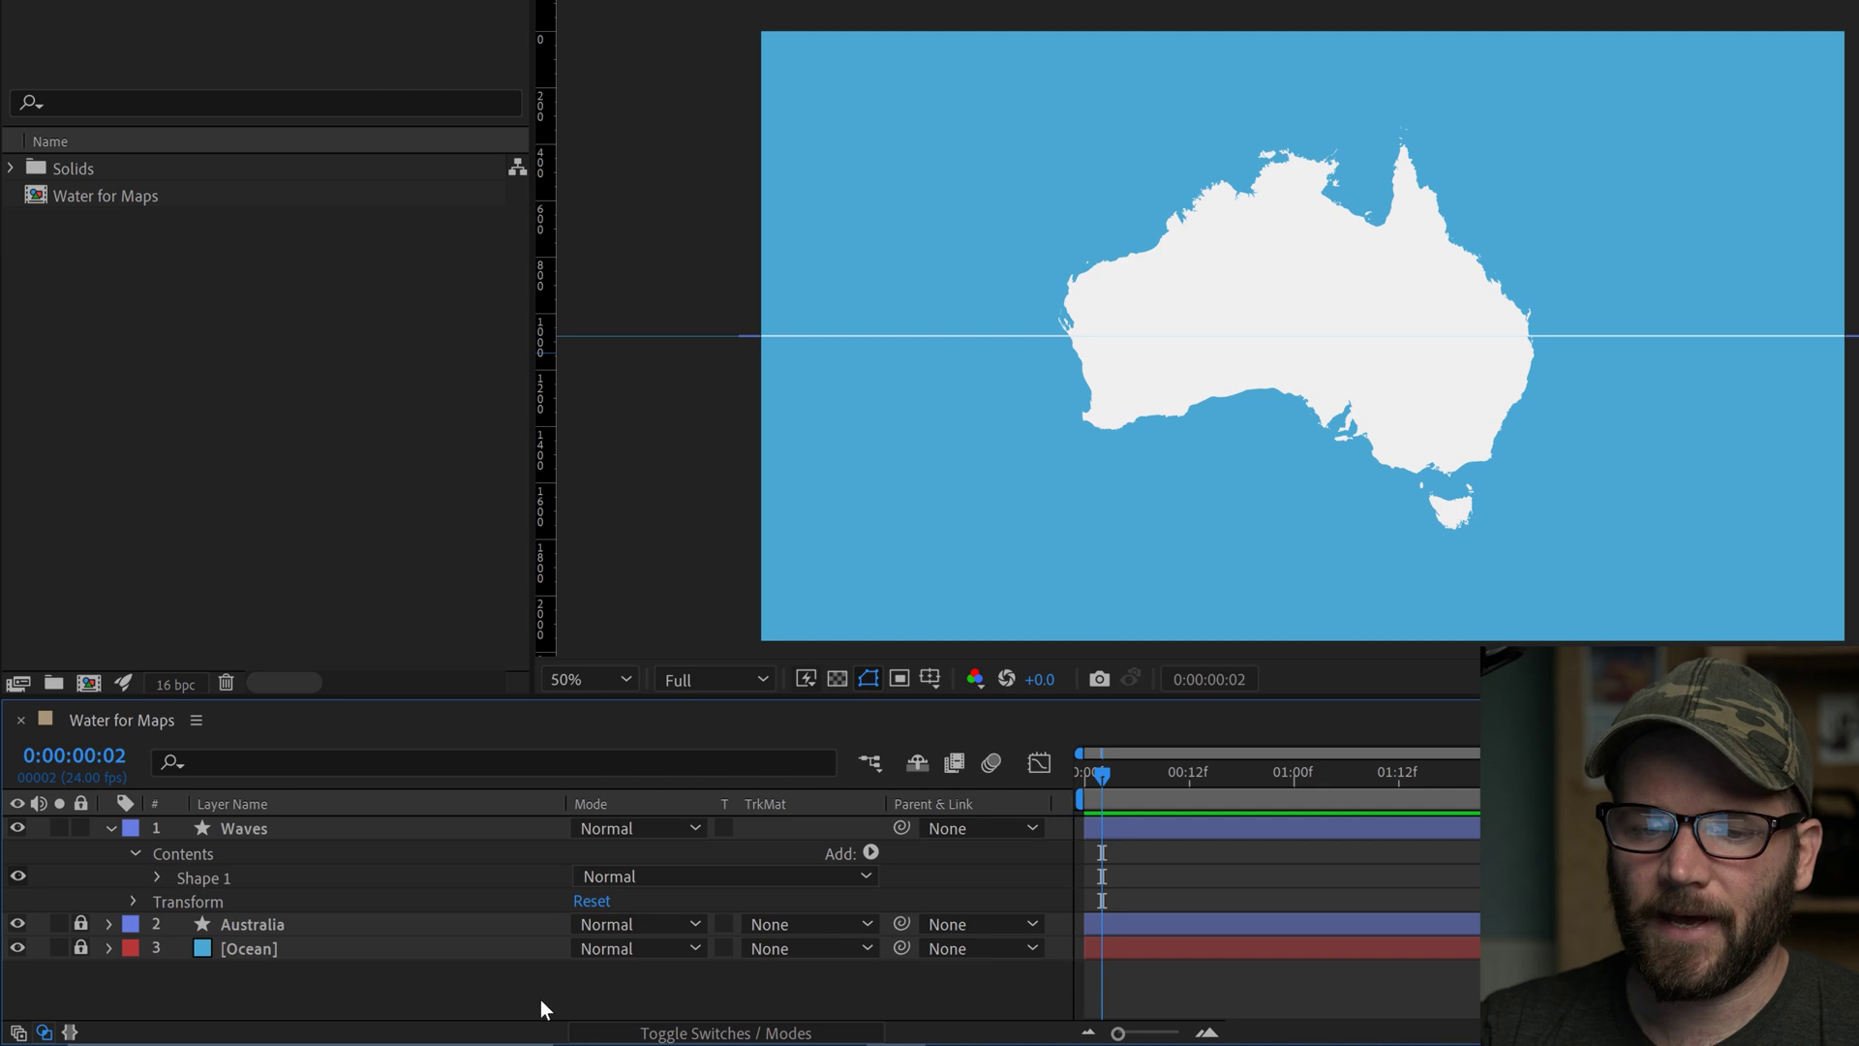
{"action": "left_click", "coordinate": [871, 852]}
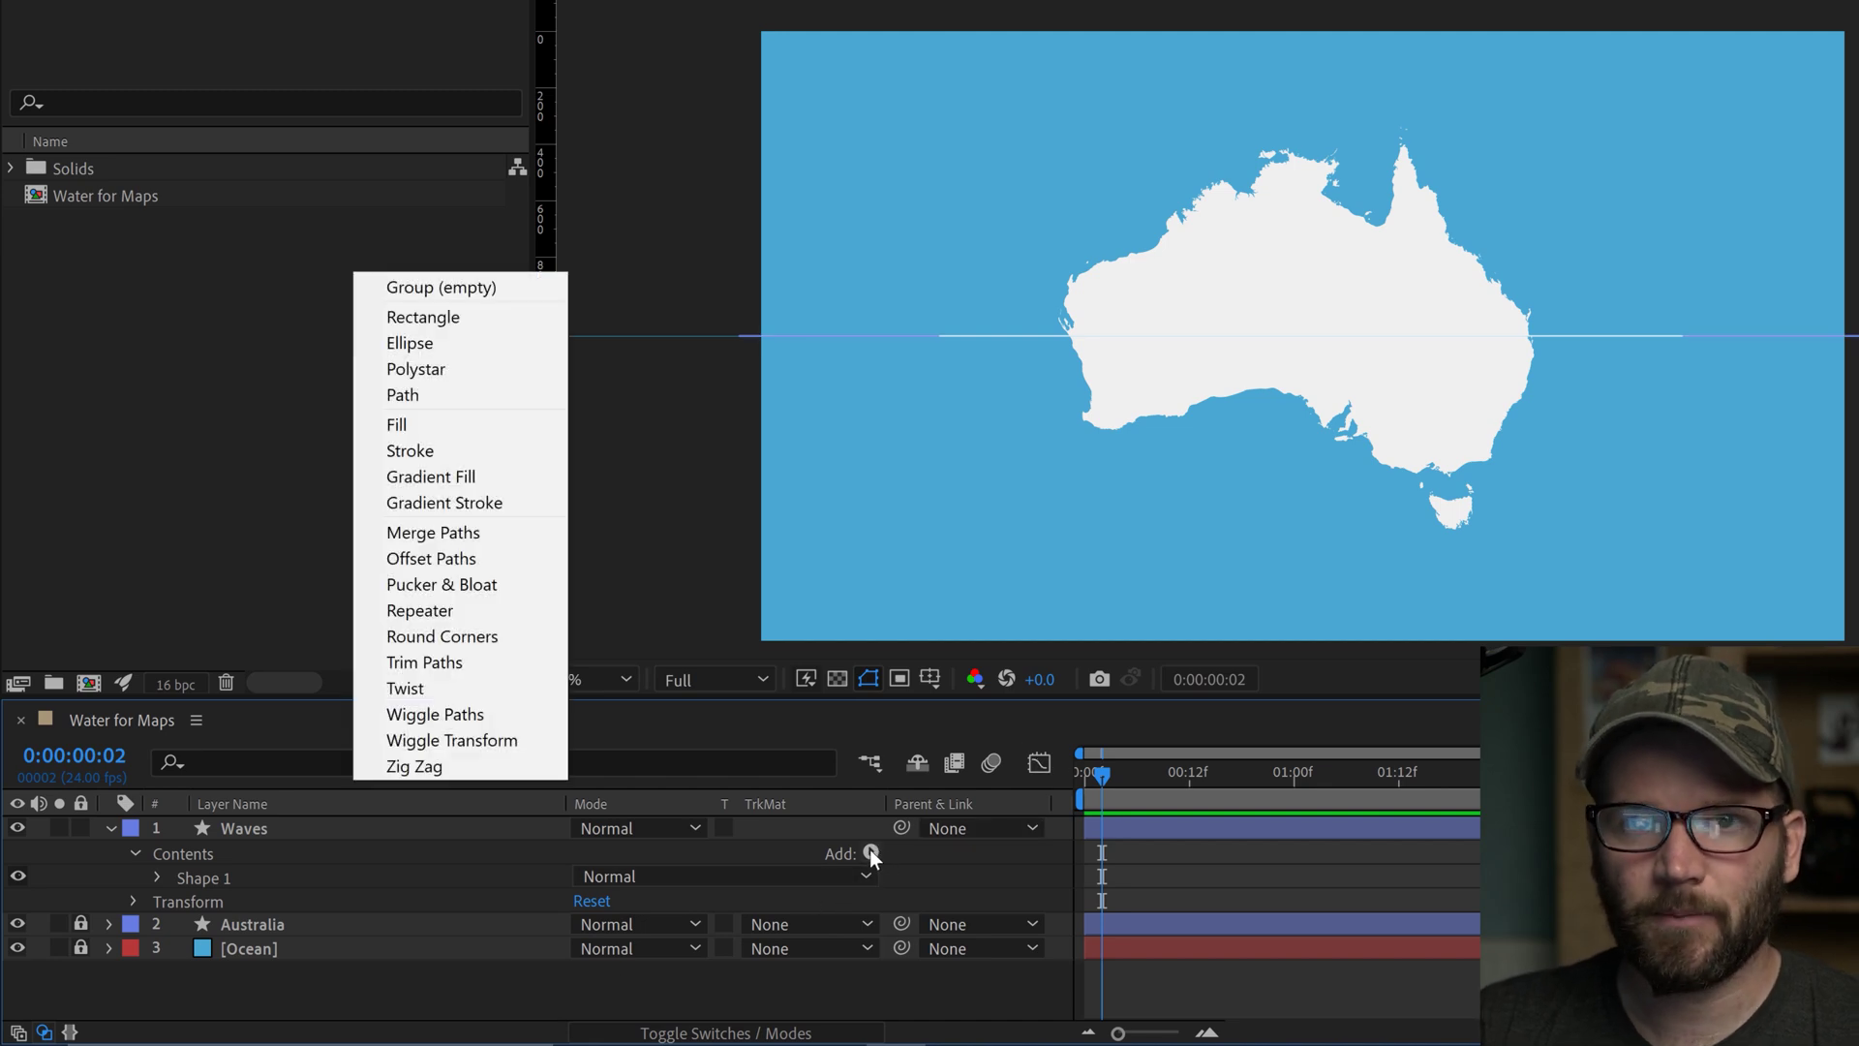
{"action": "left_click", "coordinate": [423, 767]}
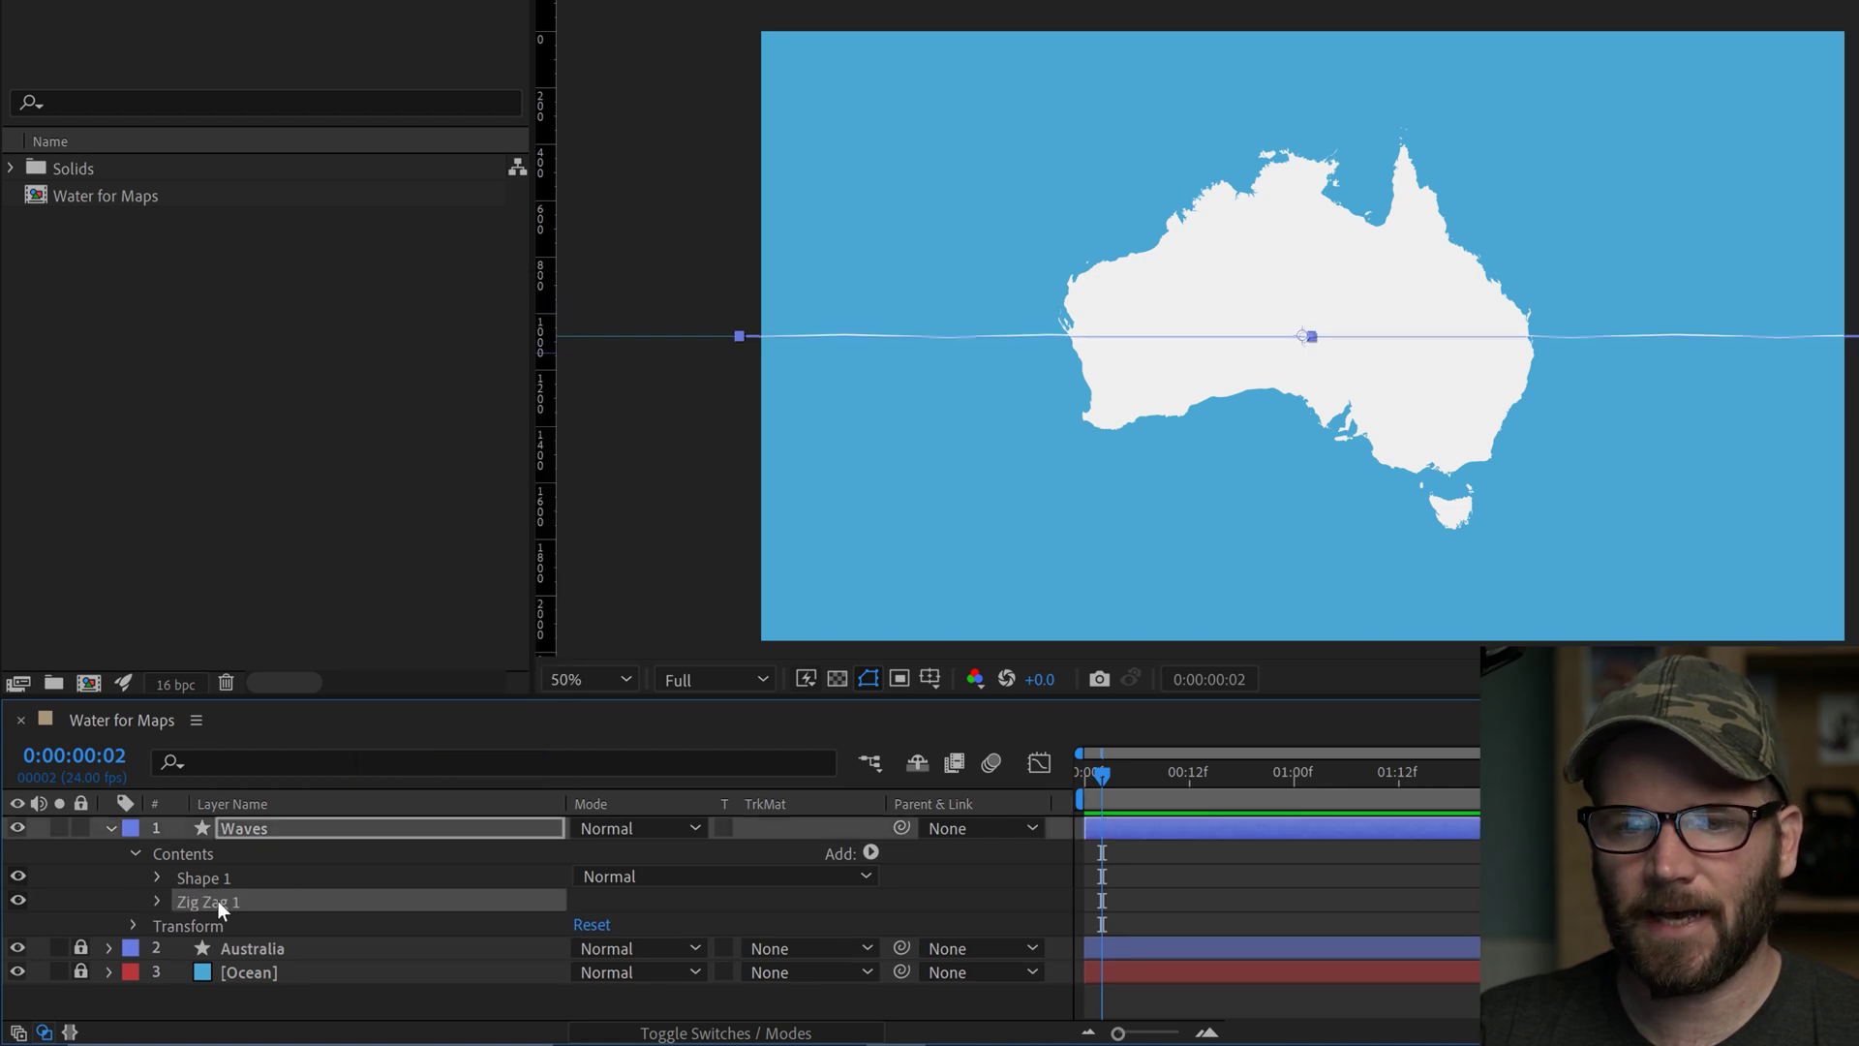
{"action": "left_click", "coordinate": [1217, 889]}
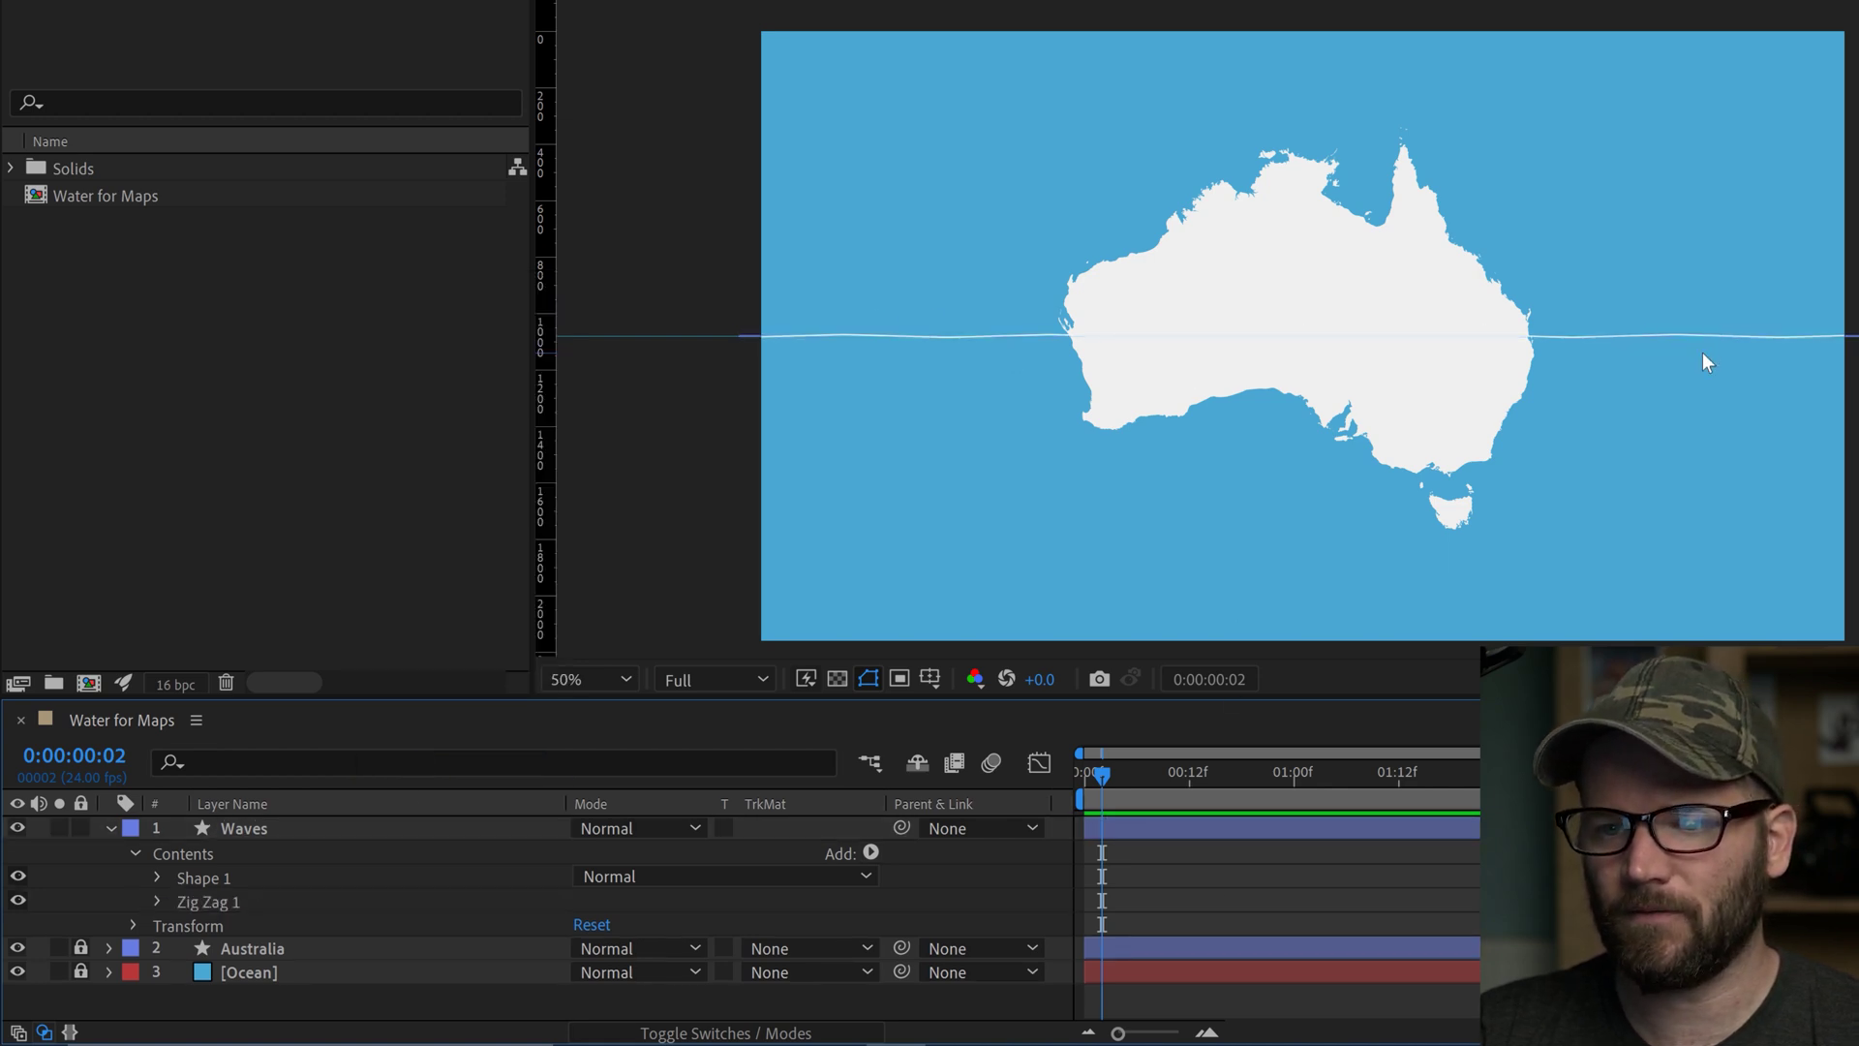
Increase the Zig Zag size and set its points to Smooth.
{"action": "left_click", "coordinate": [157, 902]}
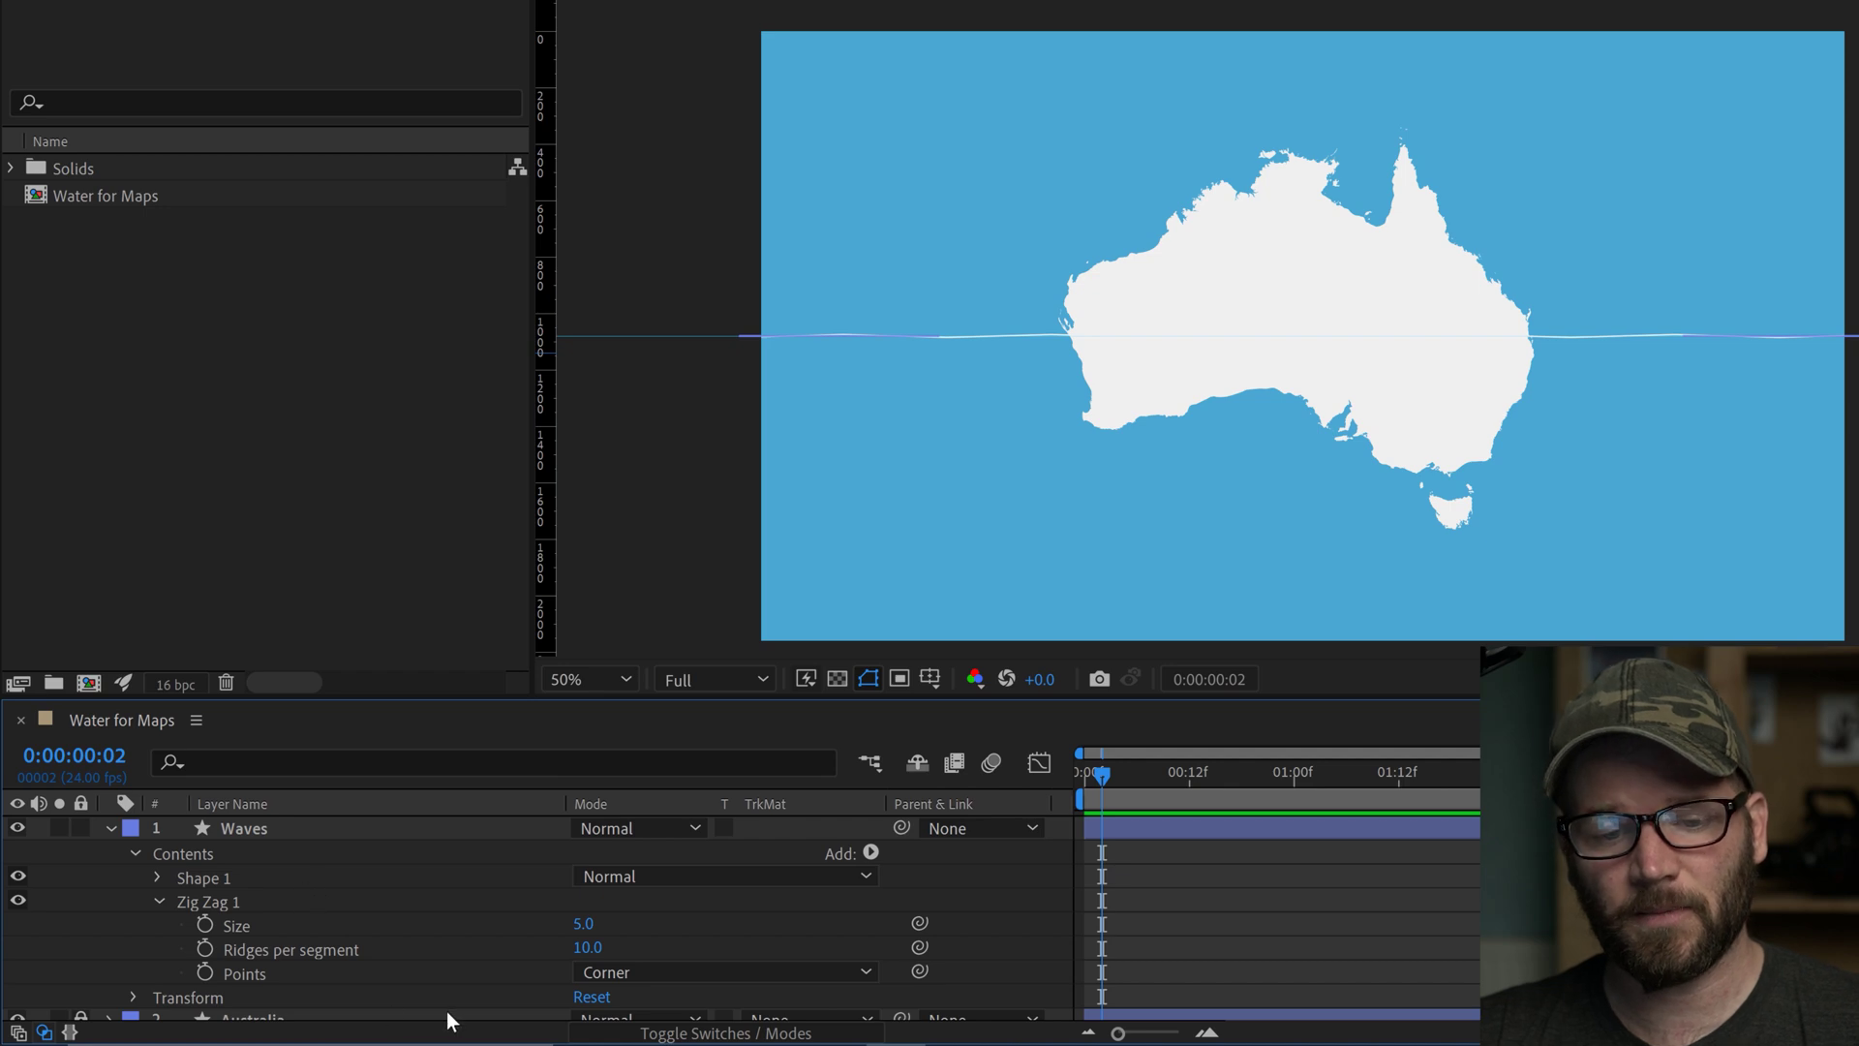
{"action": "mouse_move", "coordinate": [583, 924]}
{"action": "left_mouse_down"}
{"action": "mouse_move", "coordinate": [645, 910]}
{"action": "mouse_move", "coordinate": [610, 939]}
{"action": "mouse_move", "coordinate": [651, 941]}
{"action": "mouse_move", "coordinate": [559, 926]}
{"action": "left_mouse_up"}
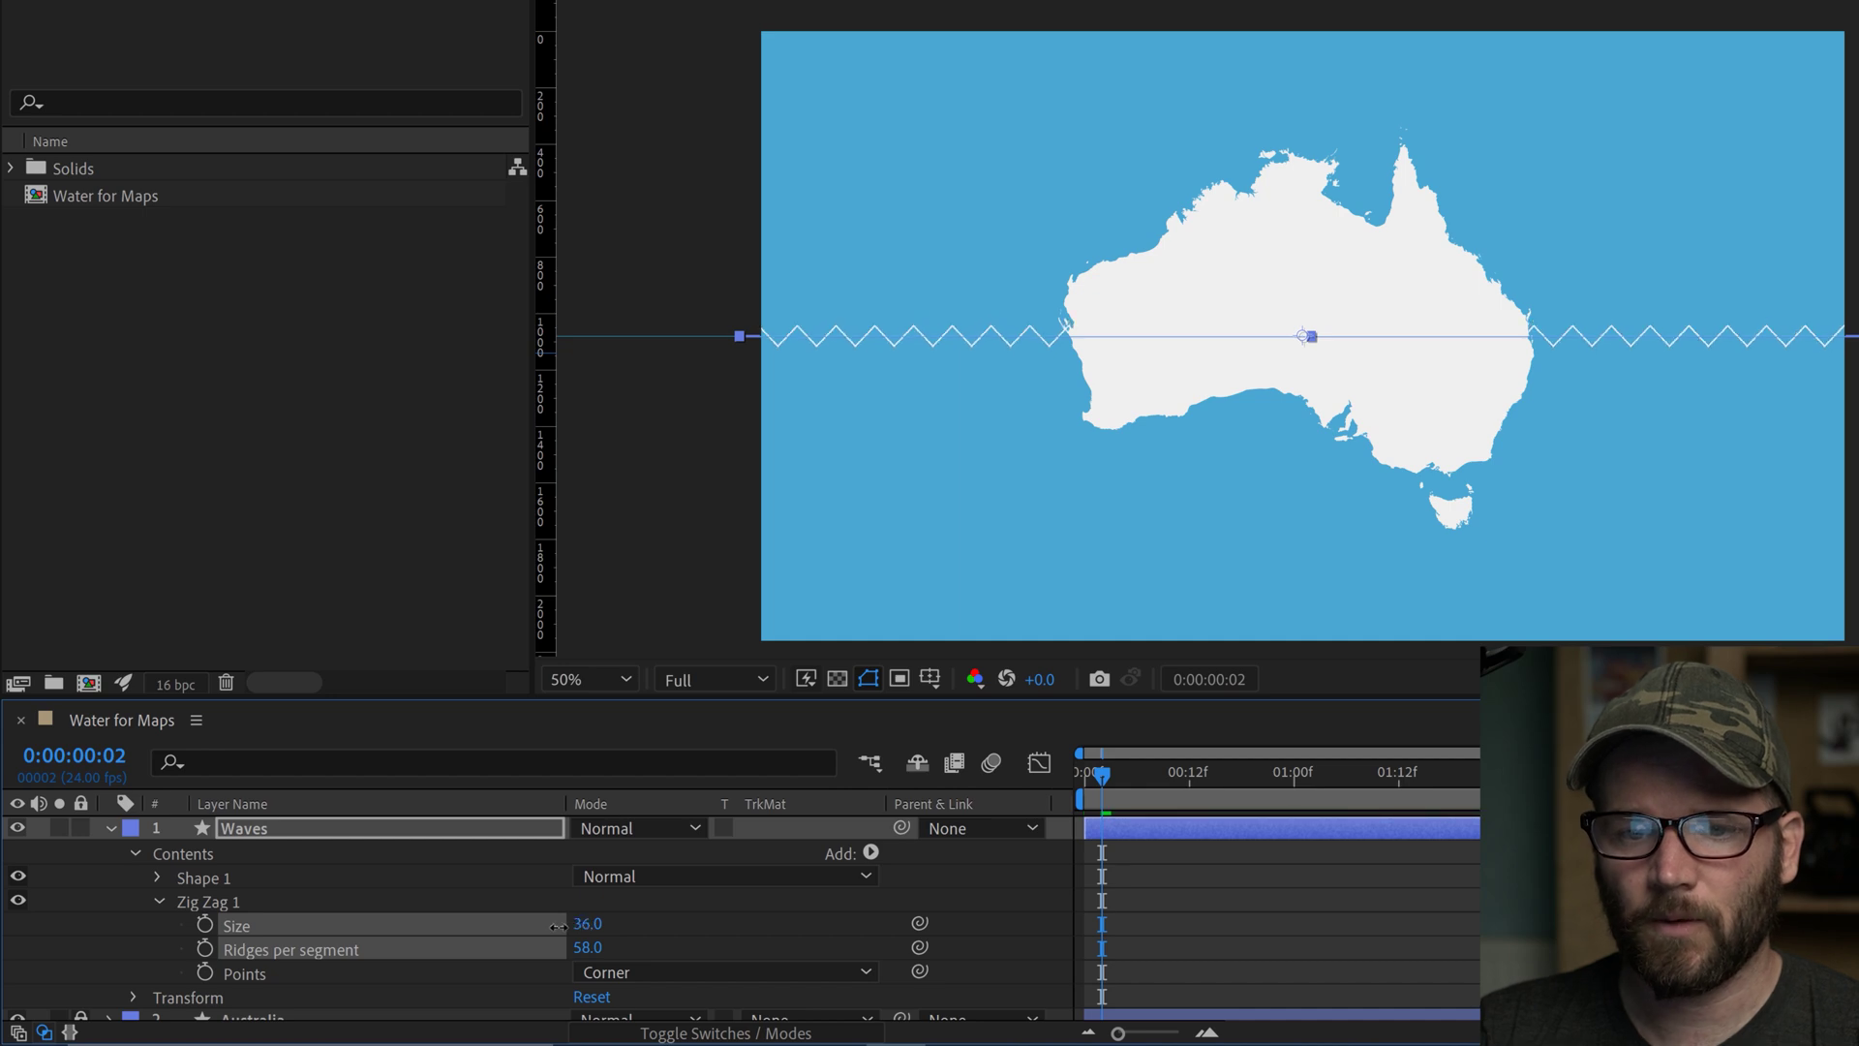
{"action": "left_click", "coordinate": [640, 972]}
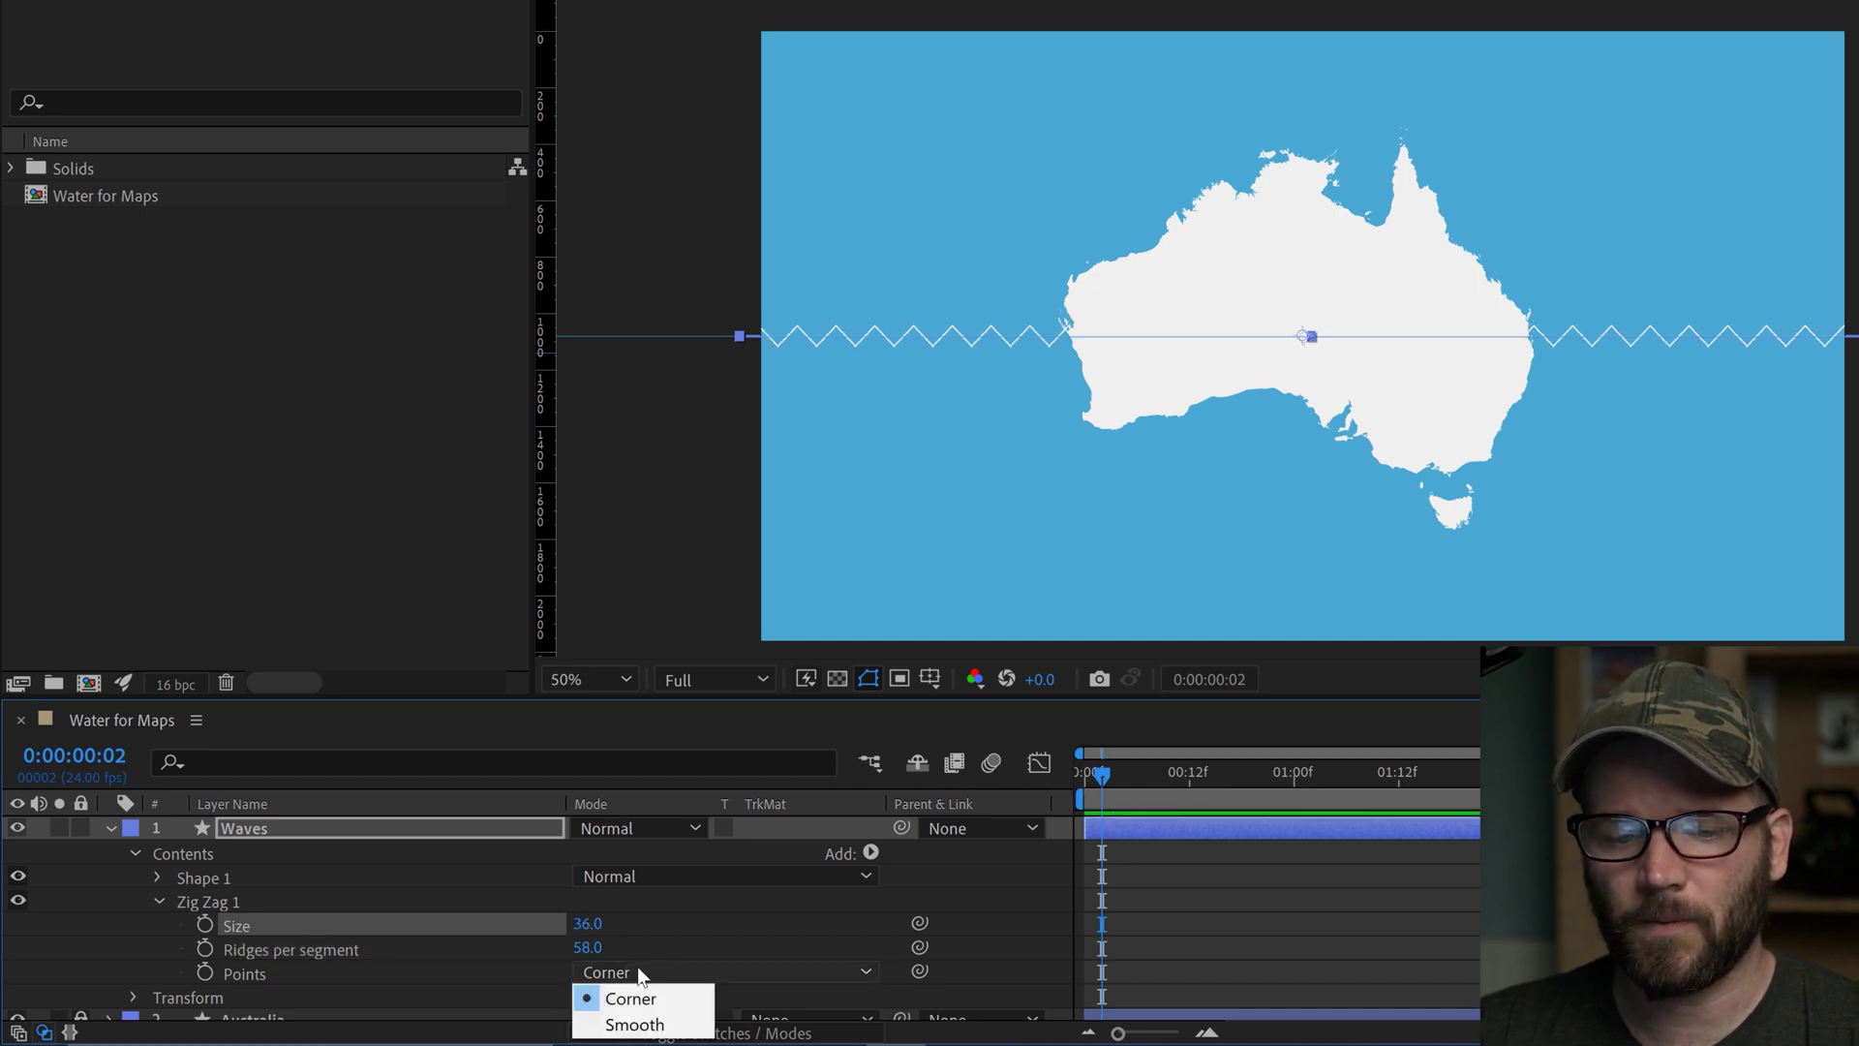
{"action": "left_click", "coordinate": [629, 1024]}
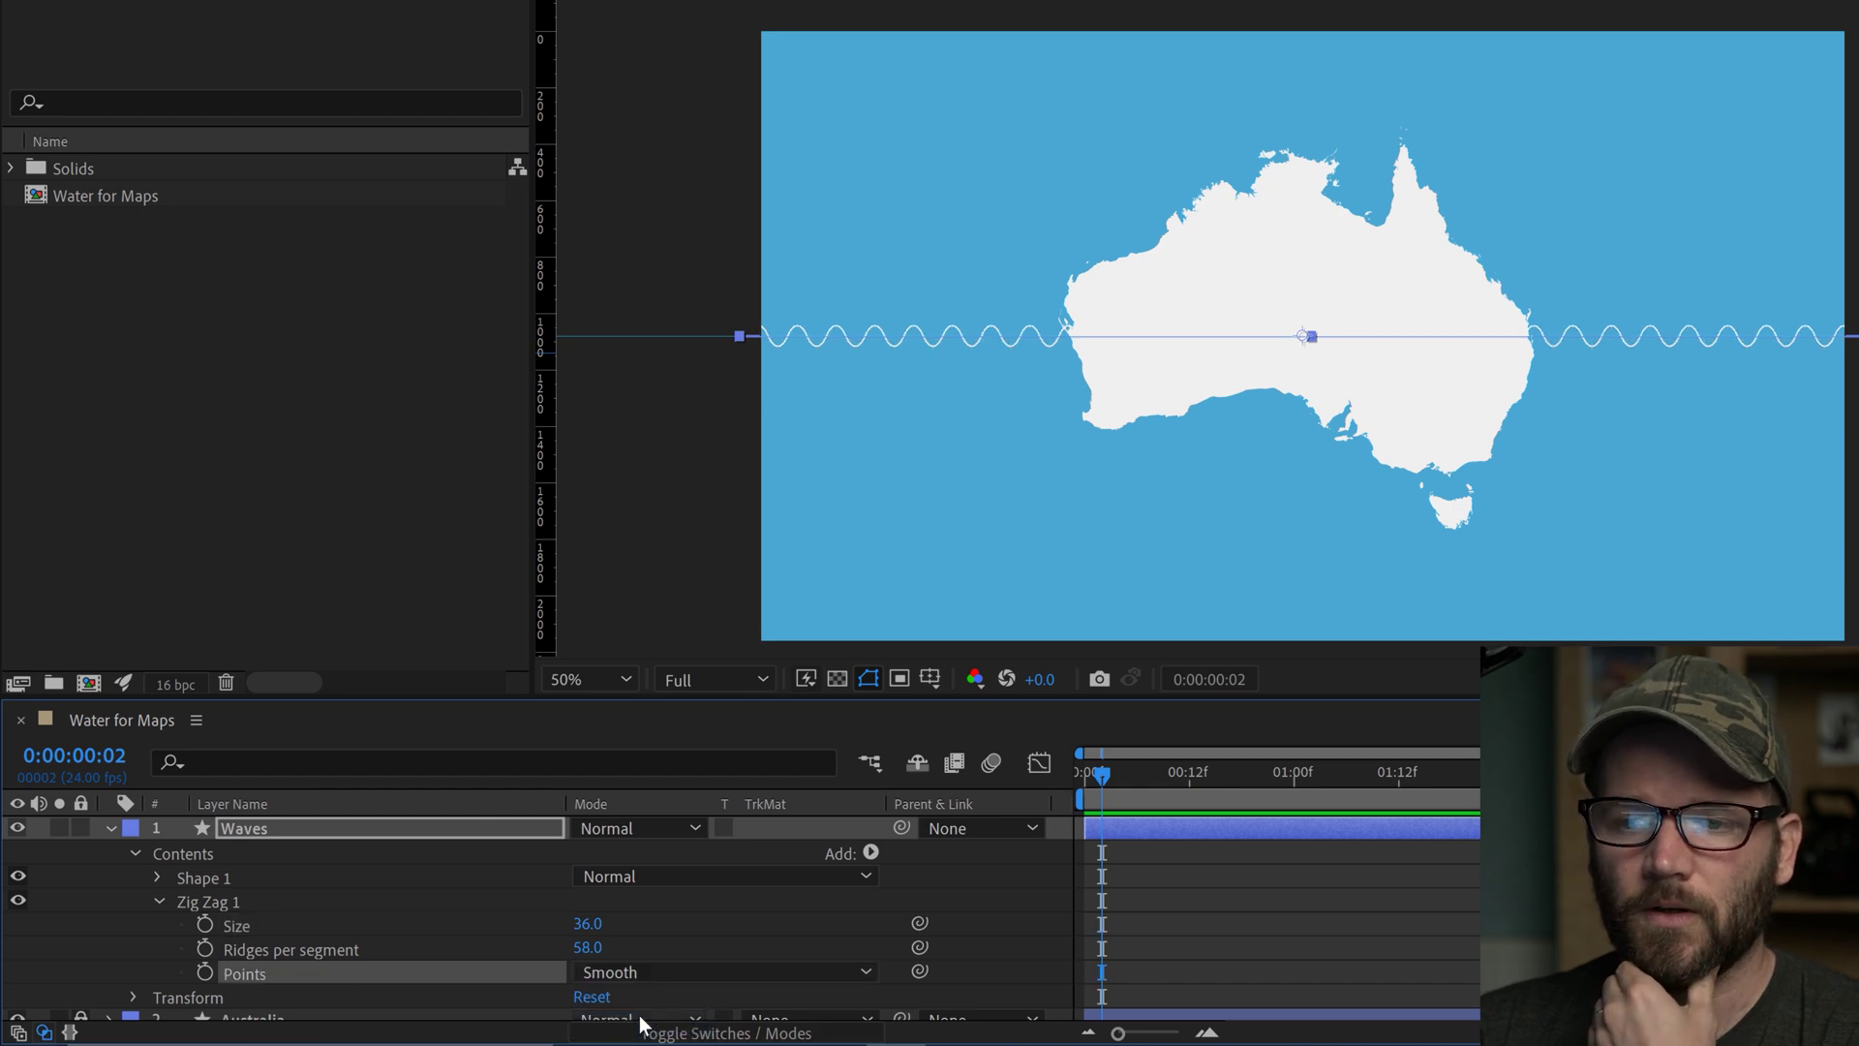
{"action": "key", "text": "period"}
{"action": "key", "text": "period"}
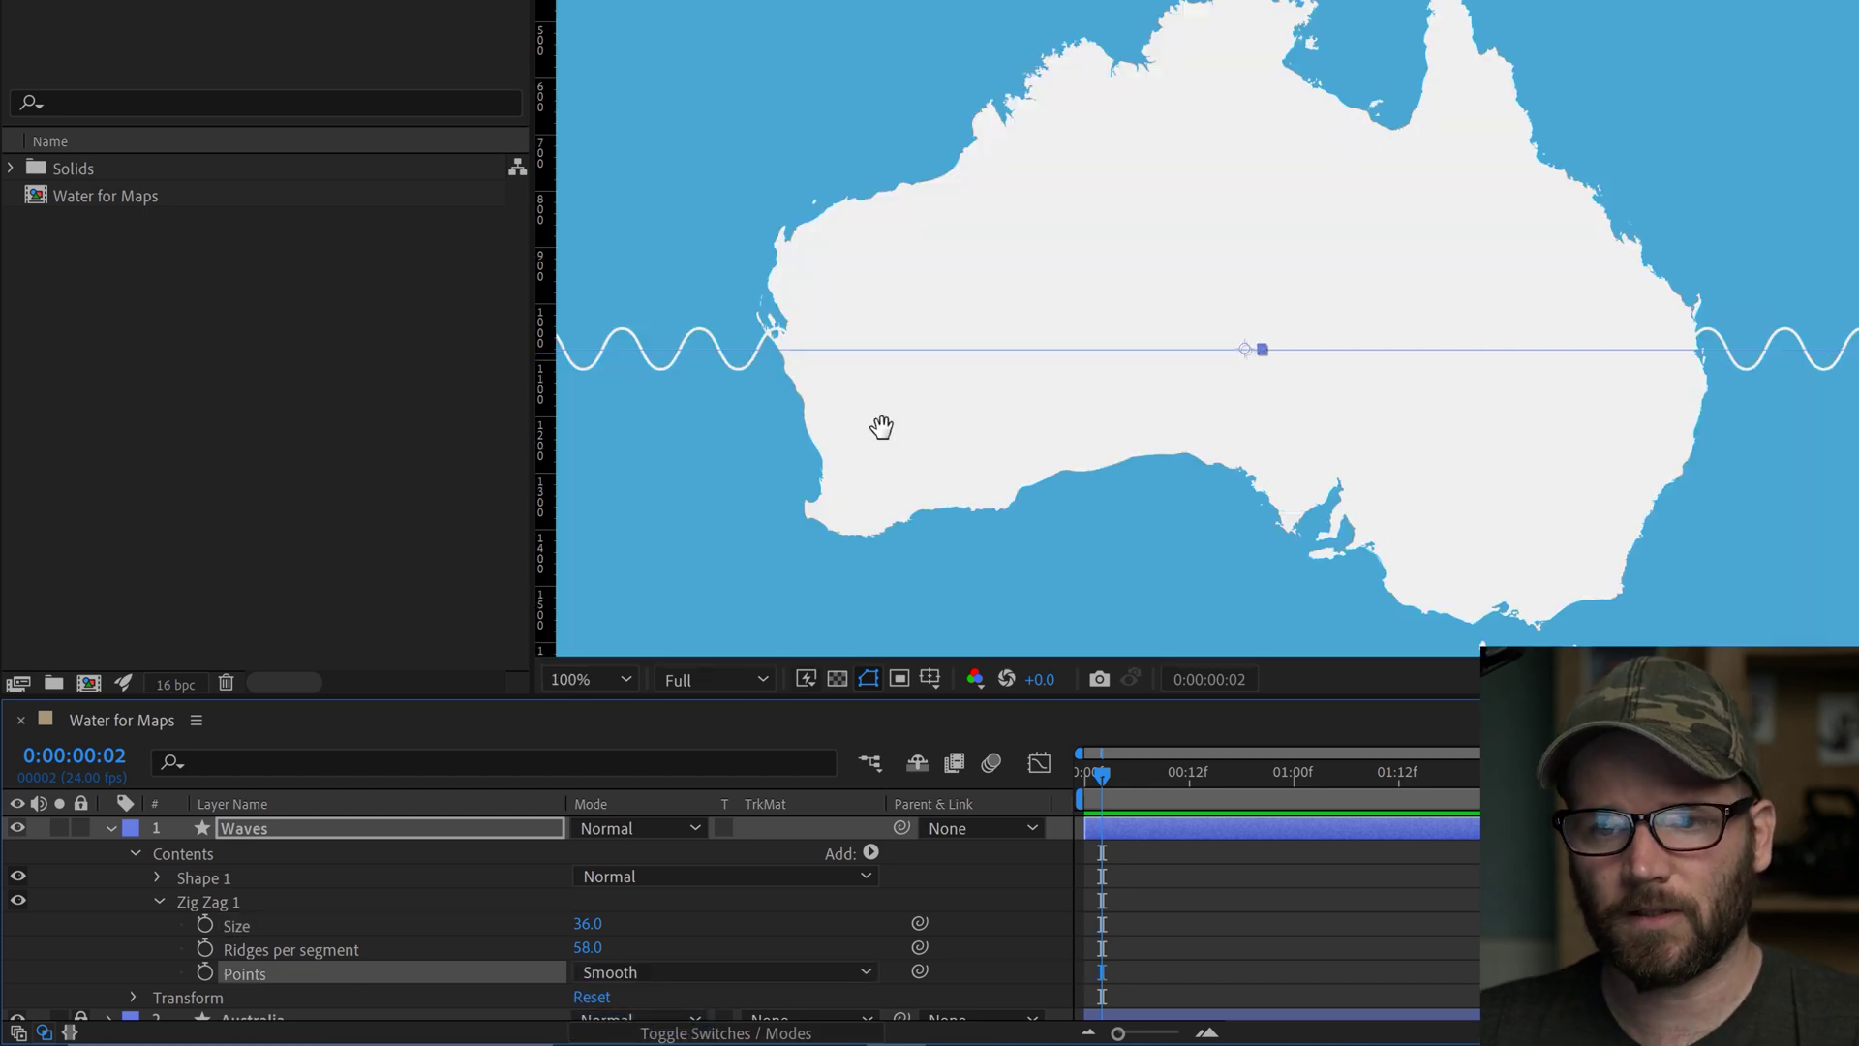
{"action": "left_click_drag", "start_coordinate": [880, 427], "coordinate": [1358, 425]}
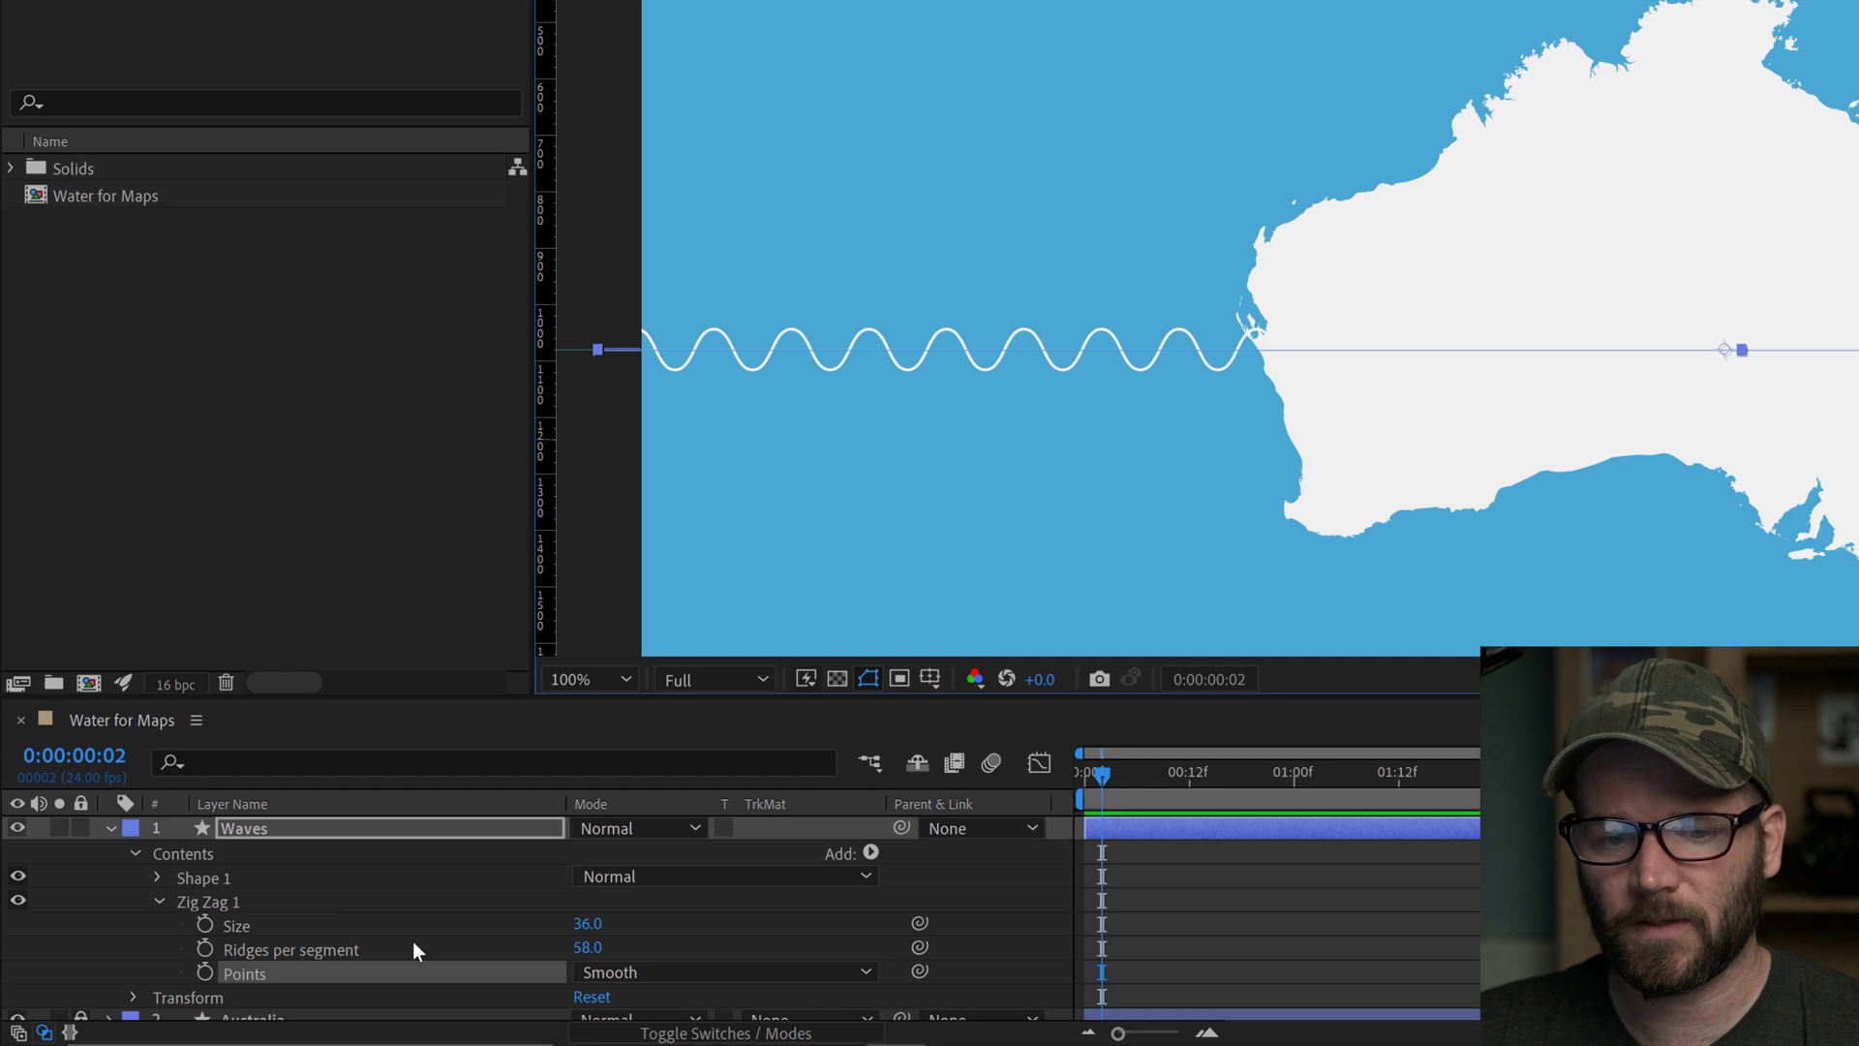
Set Zig Zag ridges per segment to 100 and size to 10.
{"action": "left_click_drag", "start_coordinate": [586, 952], "coordinate": [635, 944]}
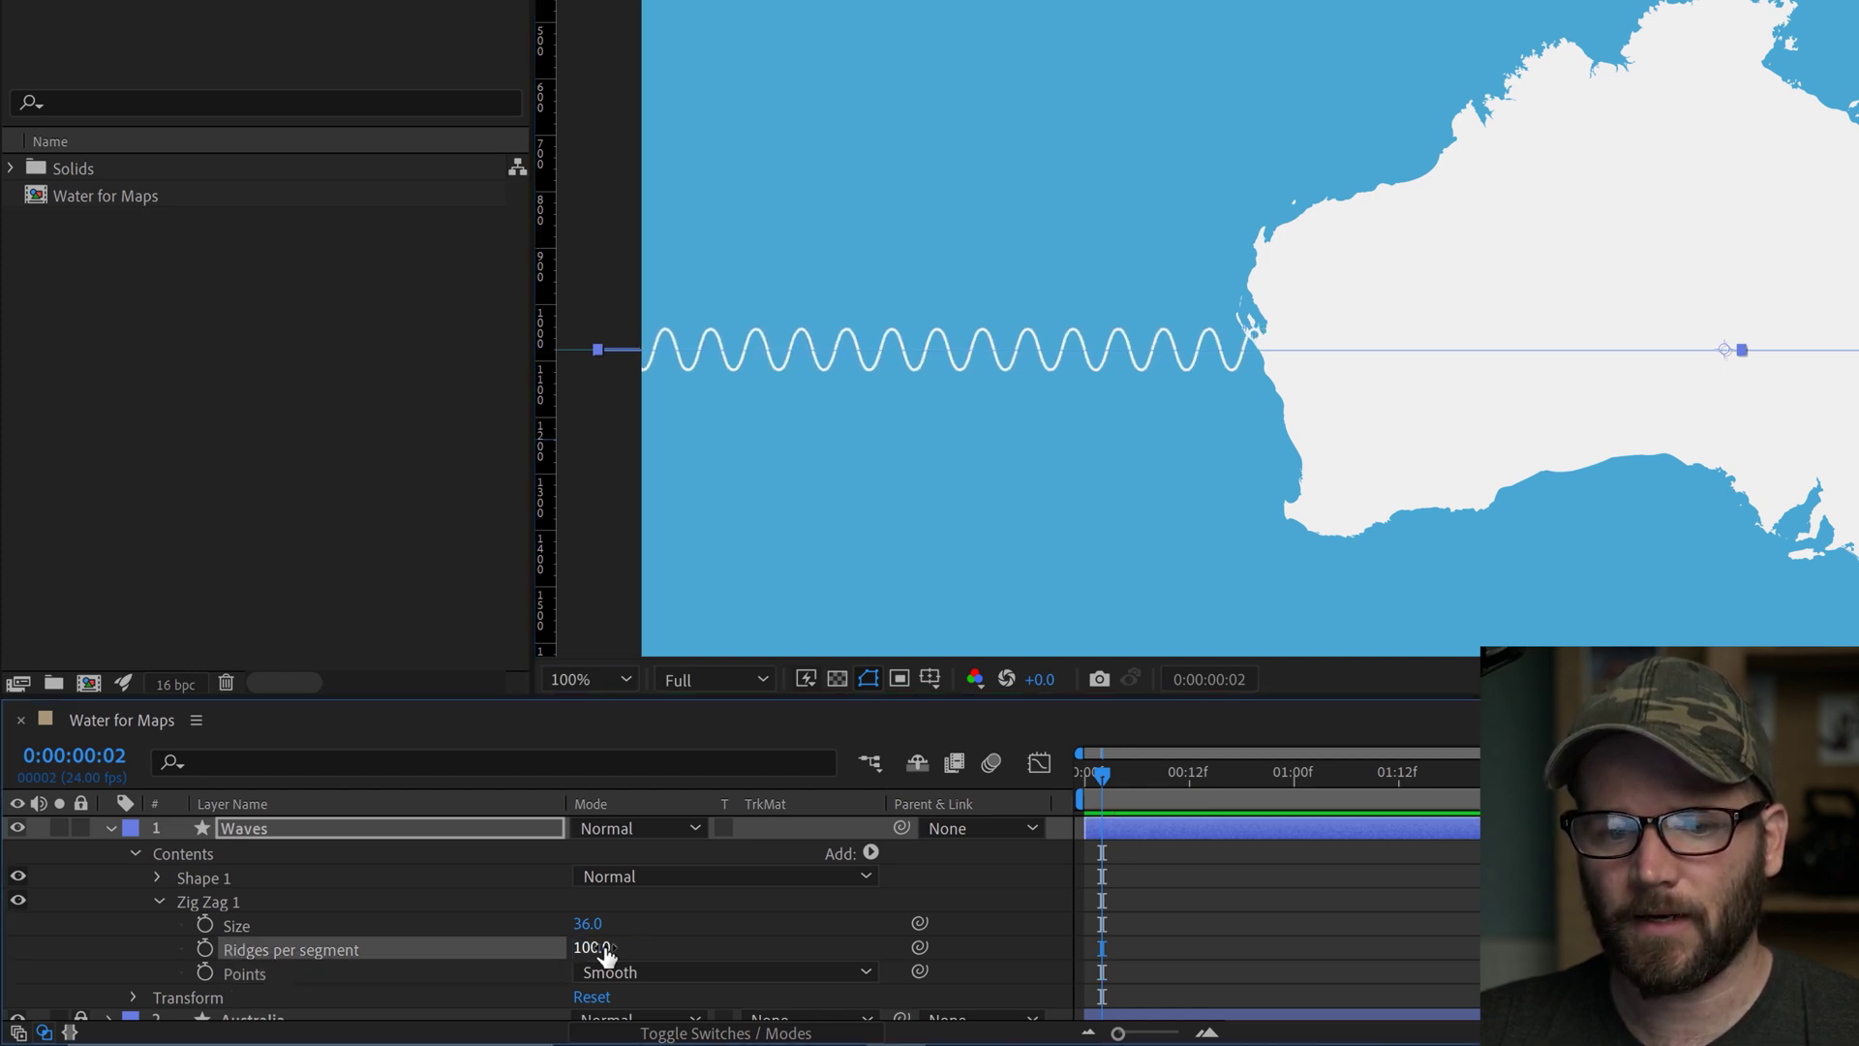
{"action": "left_click", "coordinate": [598, 948]}
{"action": "key", "text": "Return"}
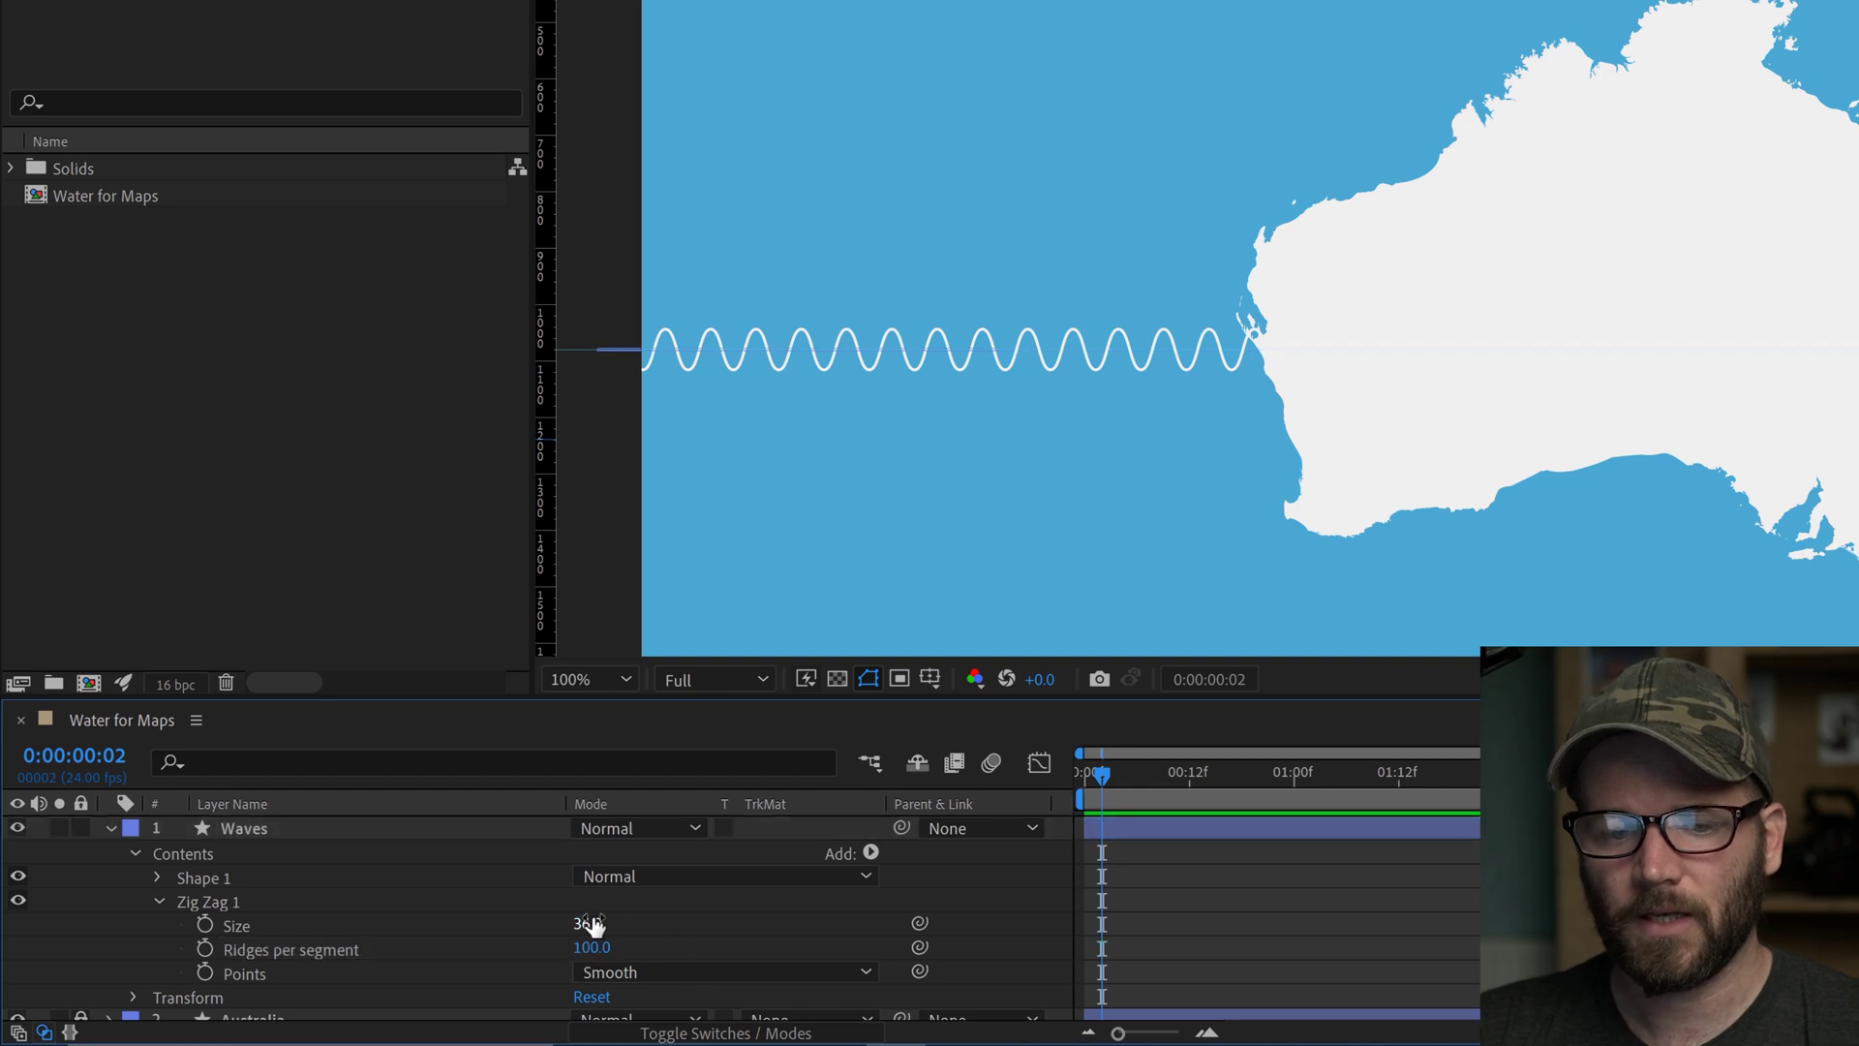
{"action": "mouse_move", "coordinate": [591, 924]}
{"action": "left_mouse_down"}
{"action": "mouse_move", "coordinate": [541, 926]}
{"action": "mouse_move", "coordinate": [600, 921]}
{"action": "left_mouse_up"}
{"action": "left_click", "coordinate": [601, 921]}
{"action": "type", "text": "1"}
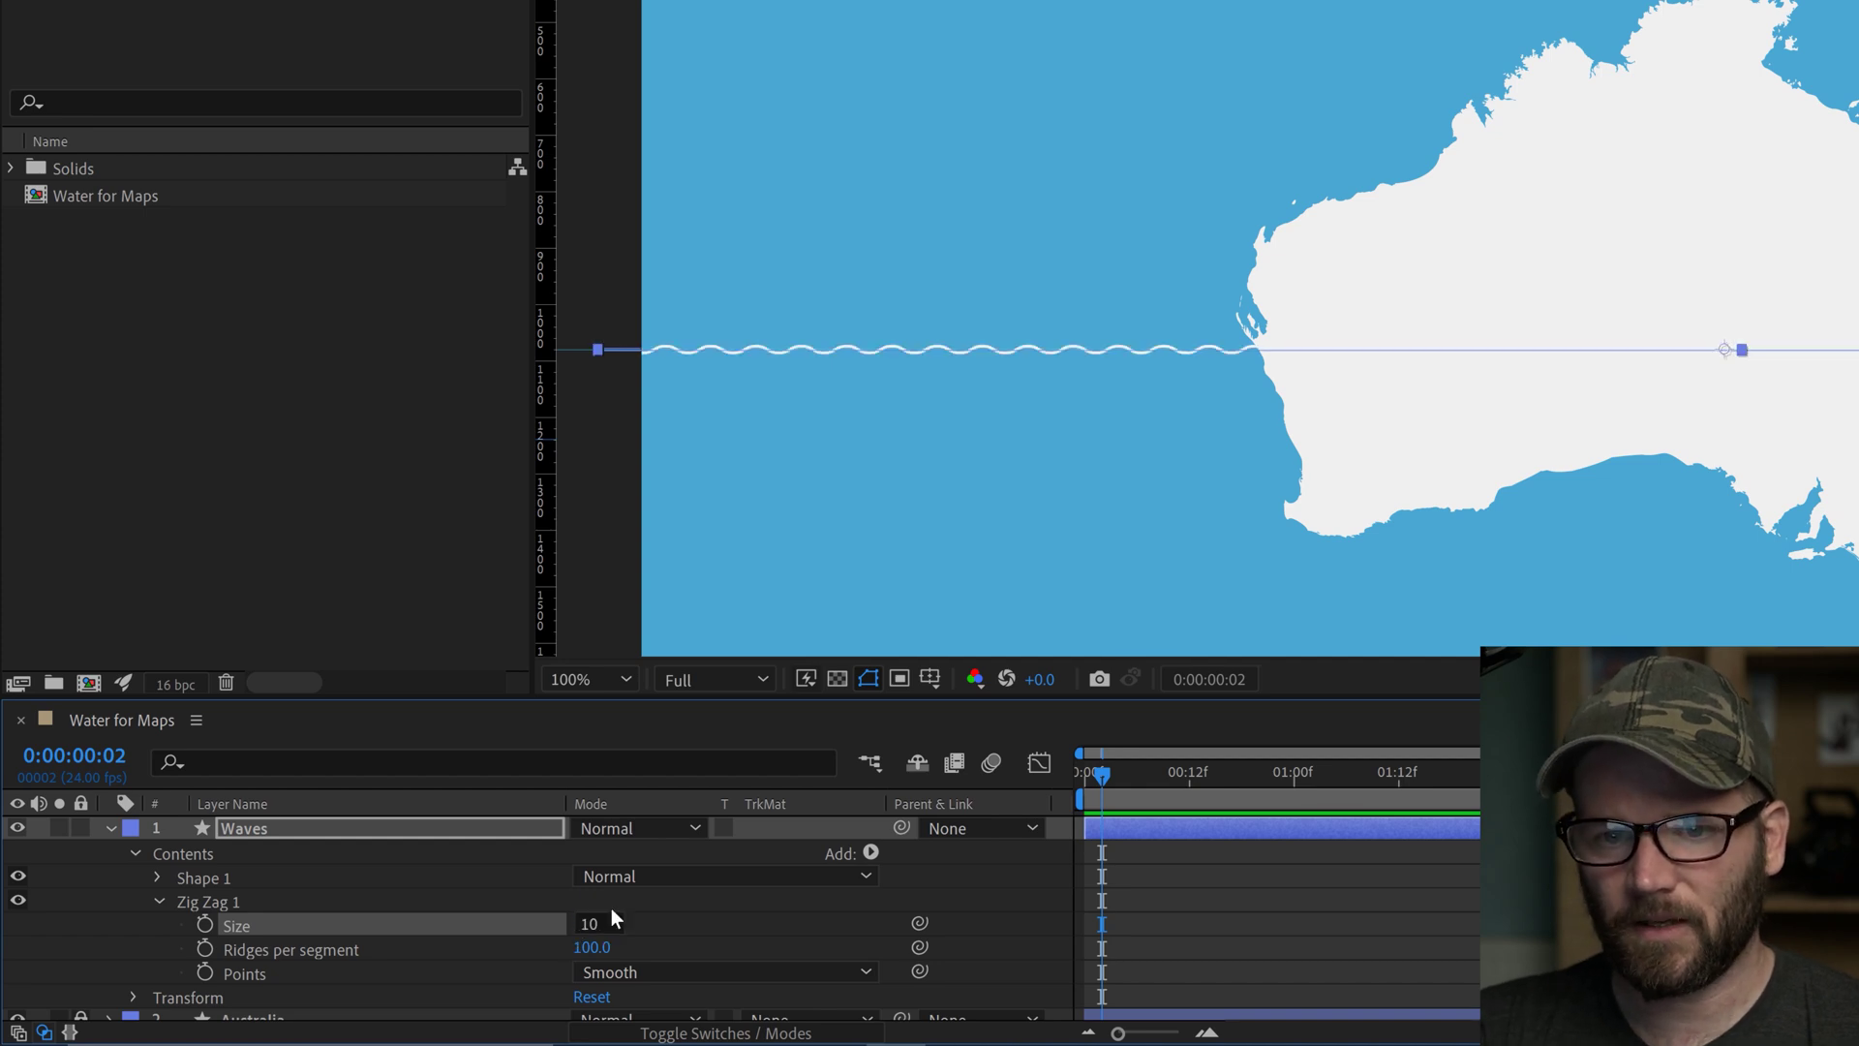
{"action": "key", "text": "Return"}
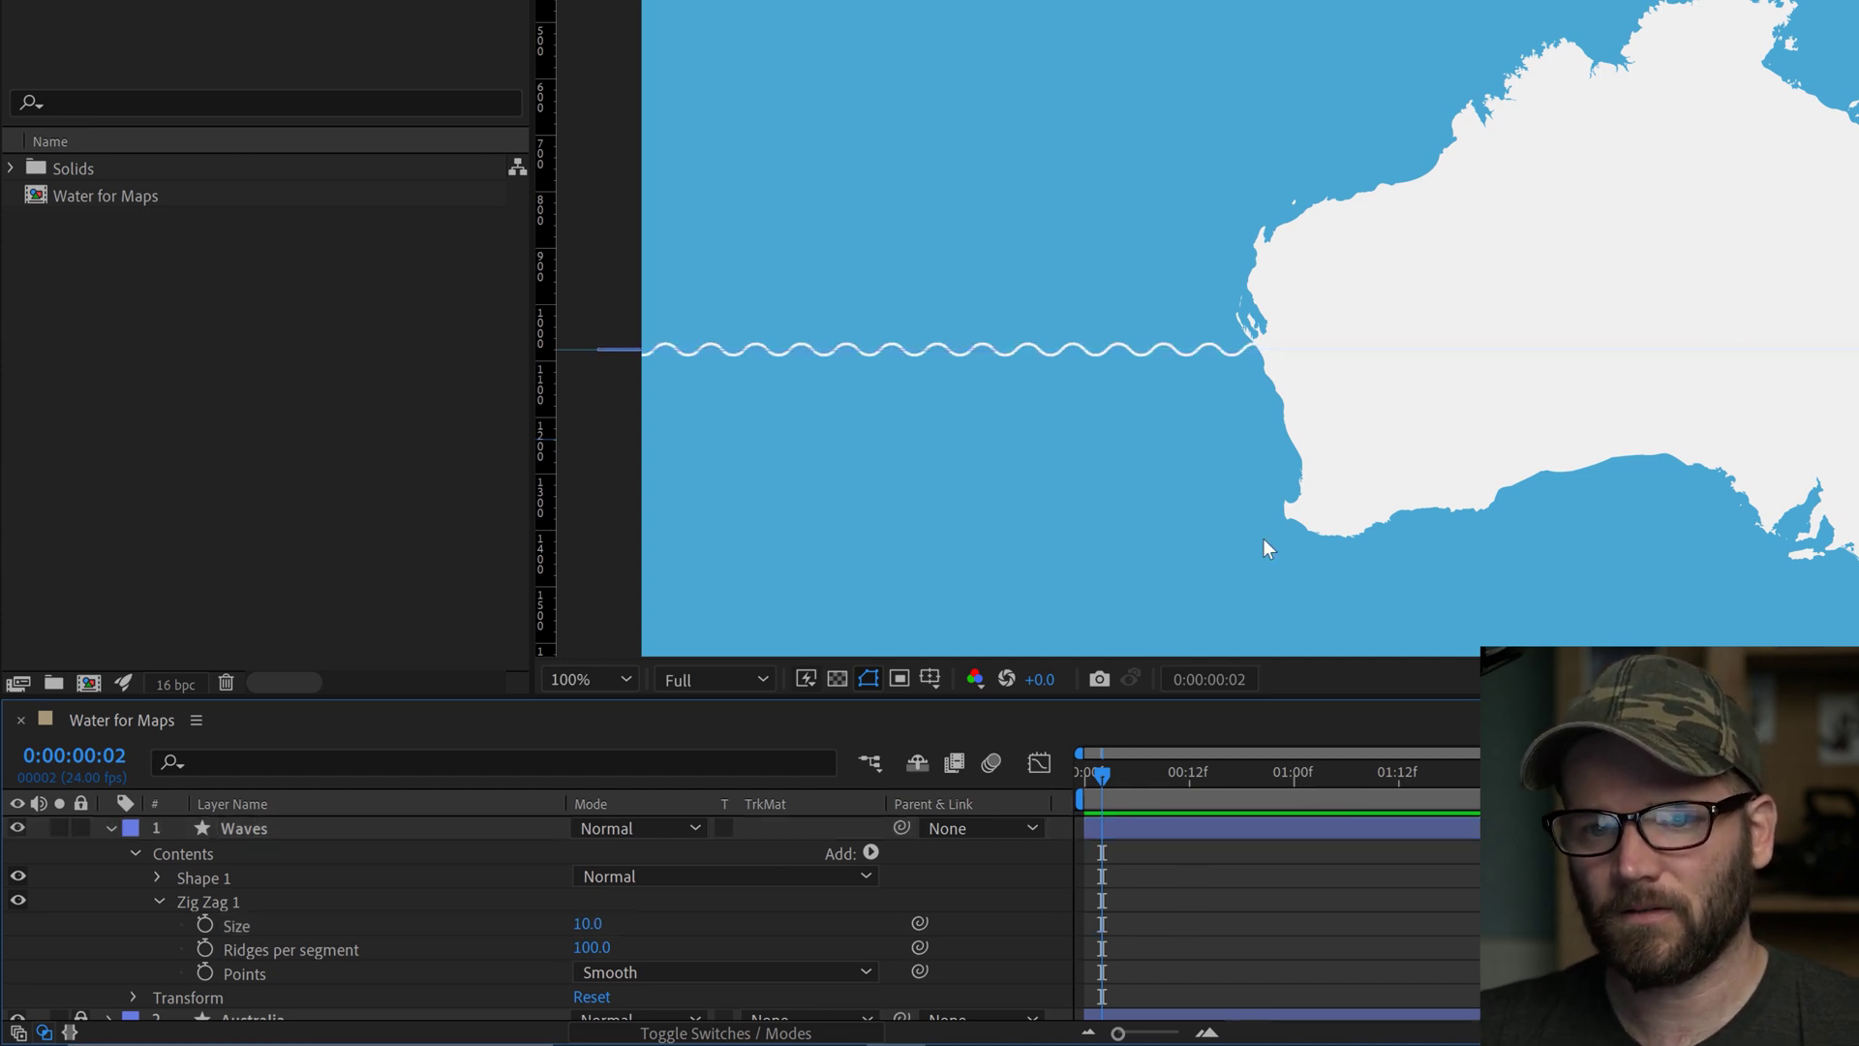
Hide the guides and rulers in the viewer.
{"action": "left_click", "coordinate": [1189, 894]}
{"action": "scroll", "coordinate": [1228, 402], "scroll_direction": "down", "scroll_amount": 2}
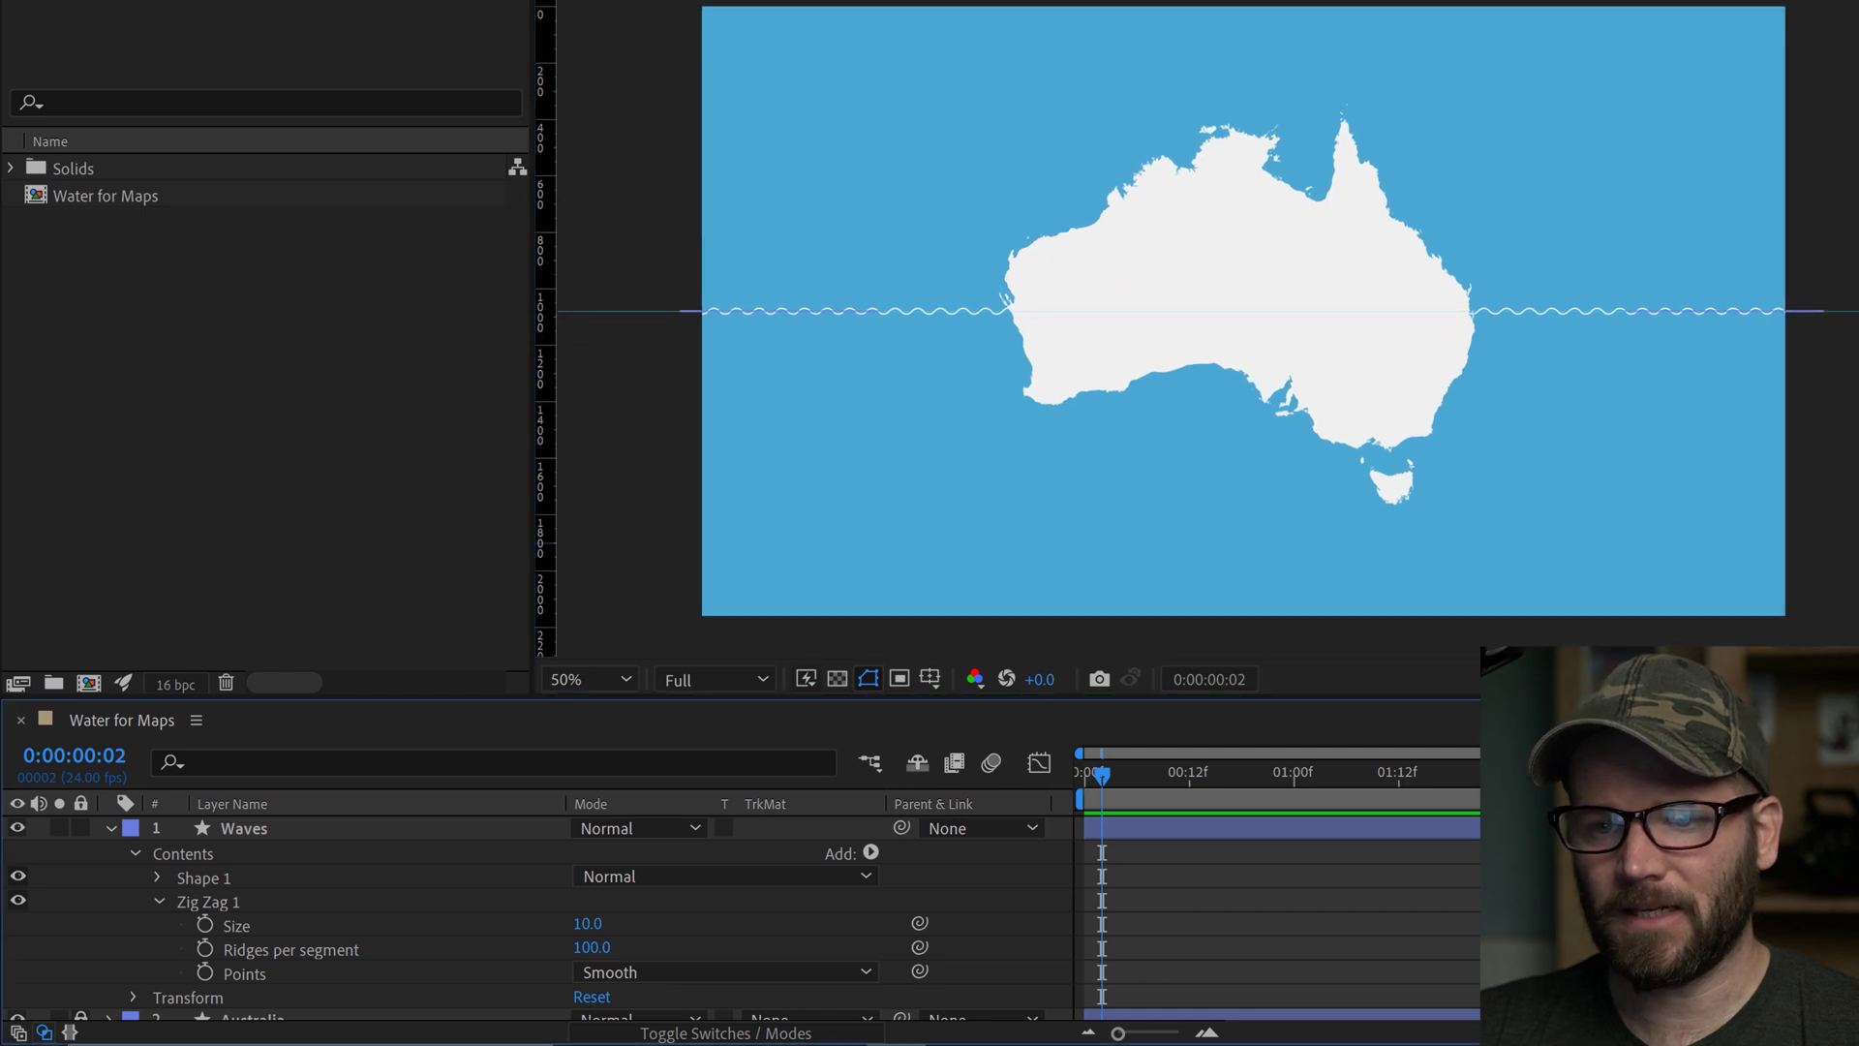
{"action": "left_click", "coordinate": [930, 678]}
{"action": "left_click", "coordinate": [969, 785]}
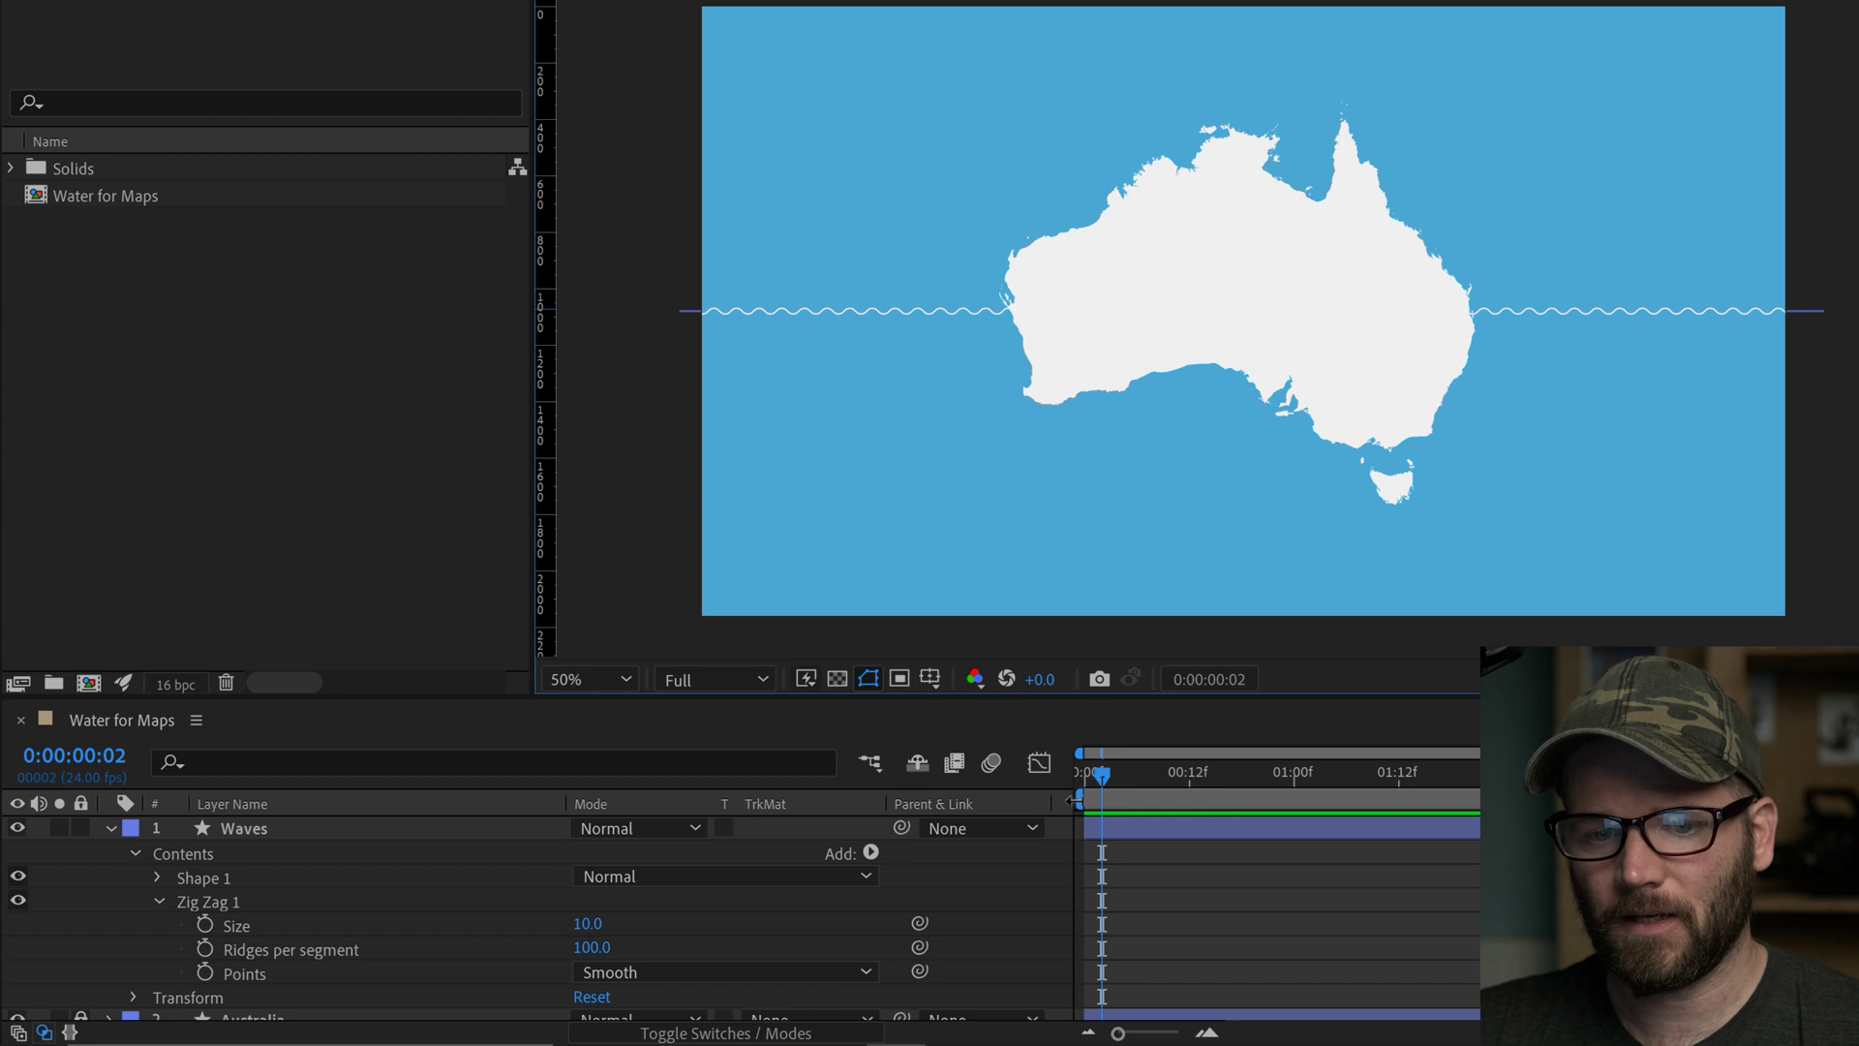
{"action": "left_click", "coordinate": [931, 679]}
{"action": "left_click", "coordinate": [963, 813]}
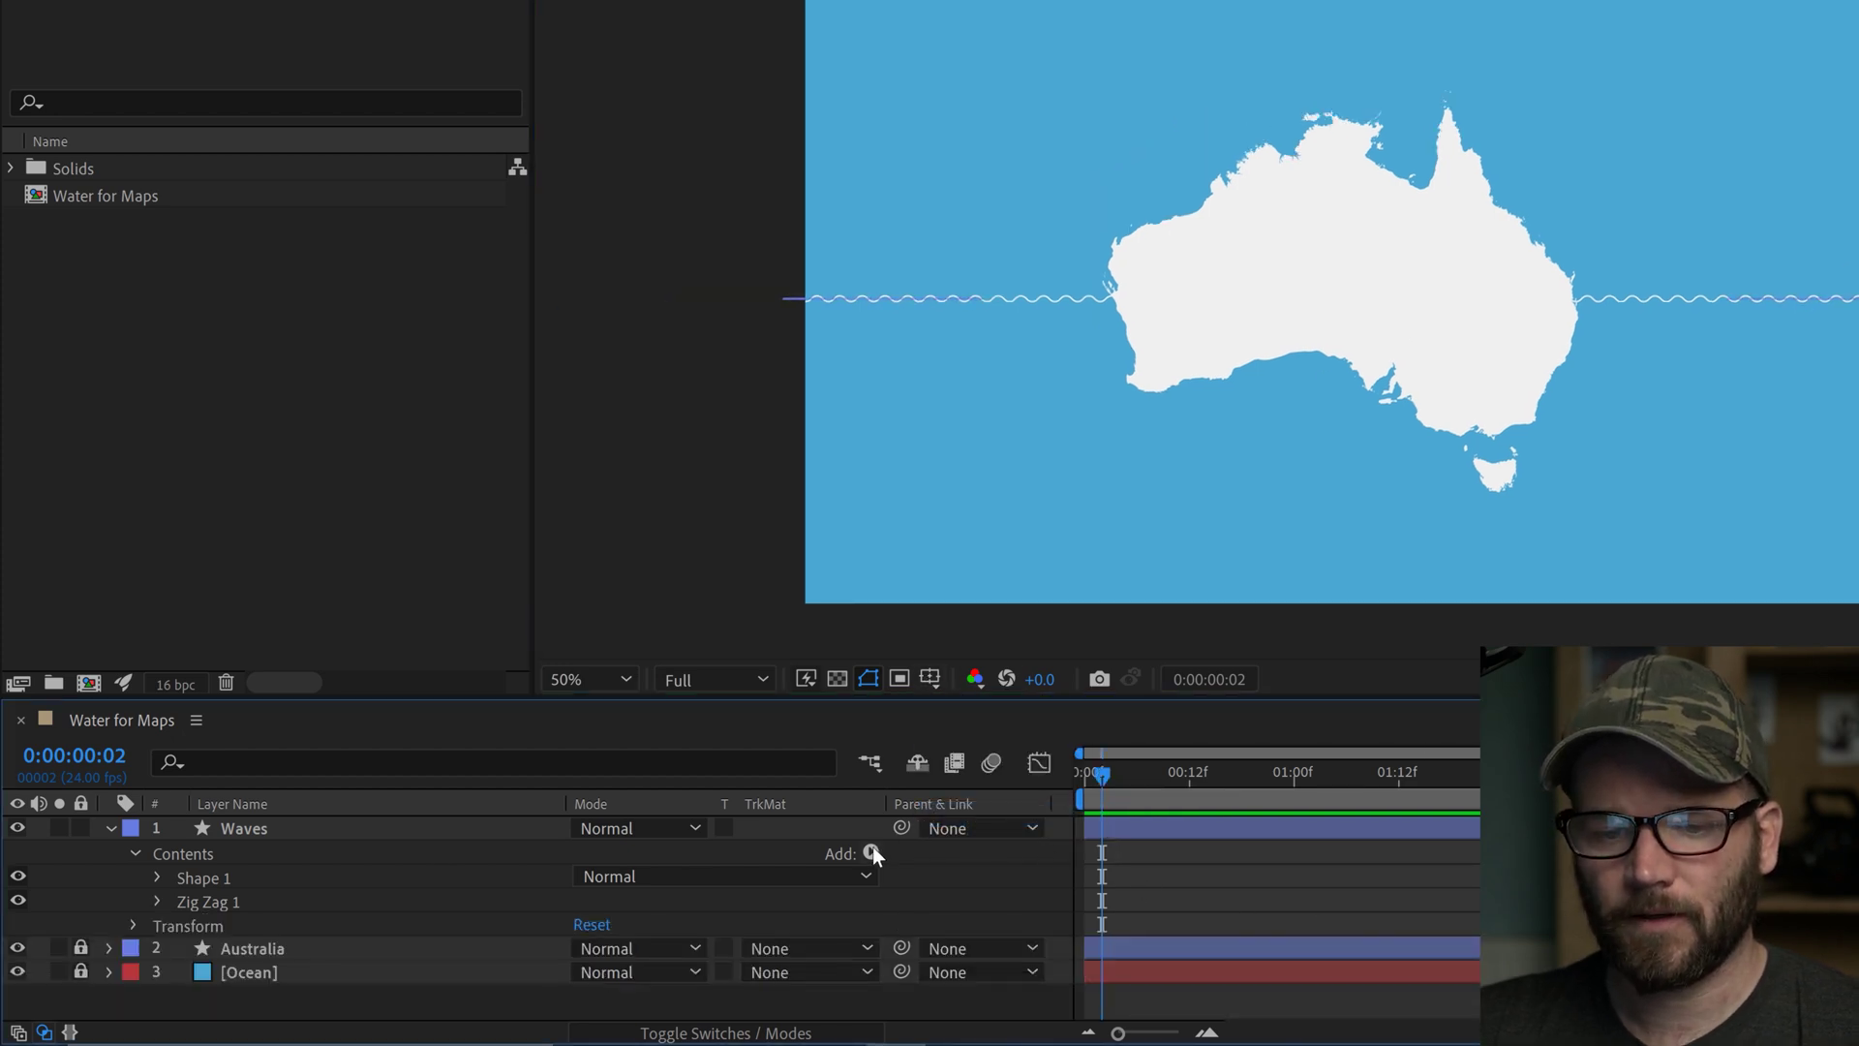
Add a Repeater to the Waves shape.
{"action": "left_click", "coordinate": [870, 852]}
{"action": "left_click", "coordinate": [455, 610]}
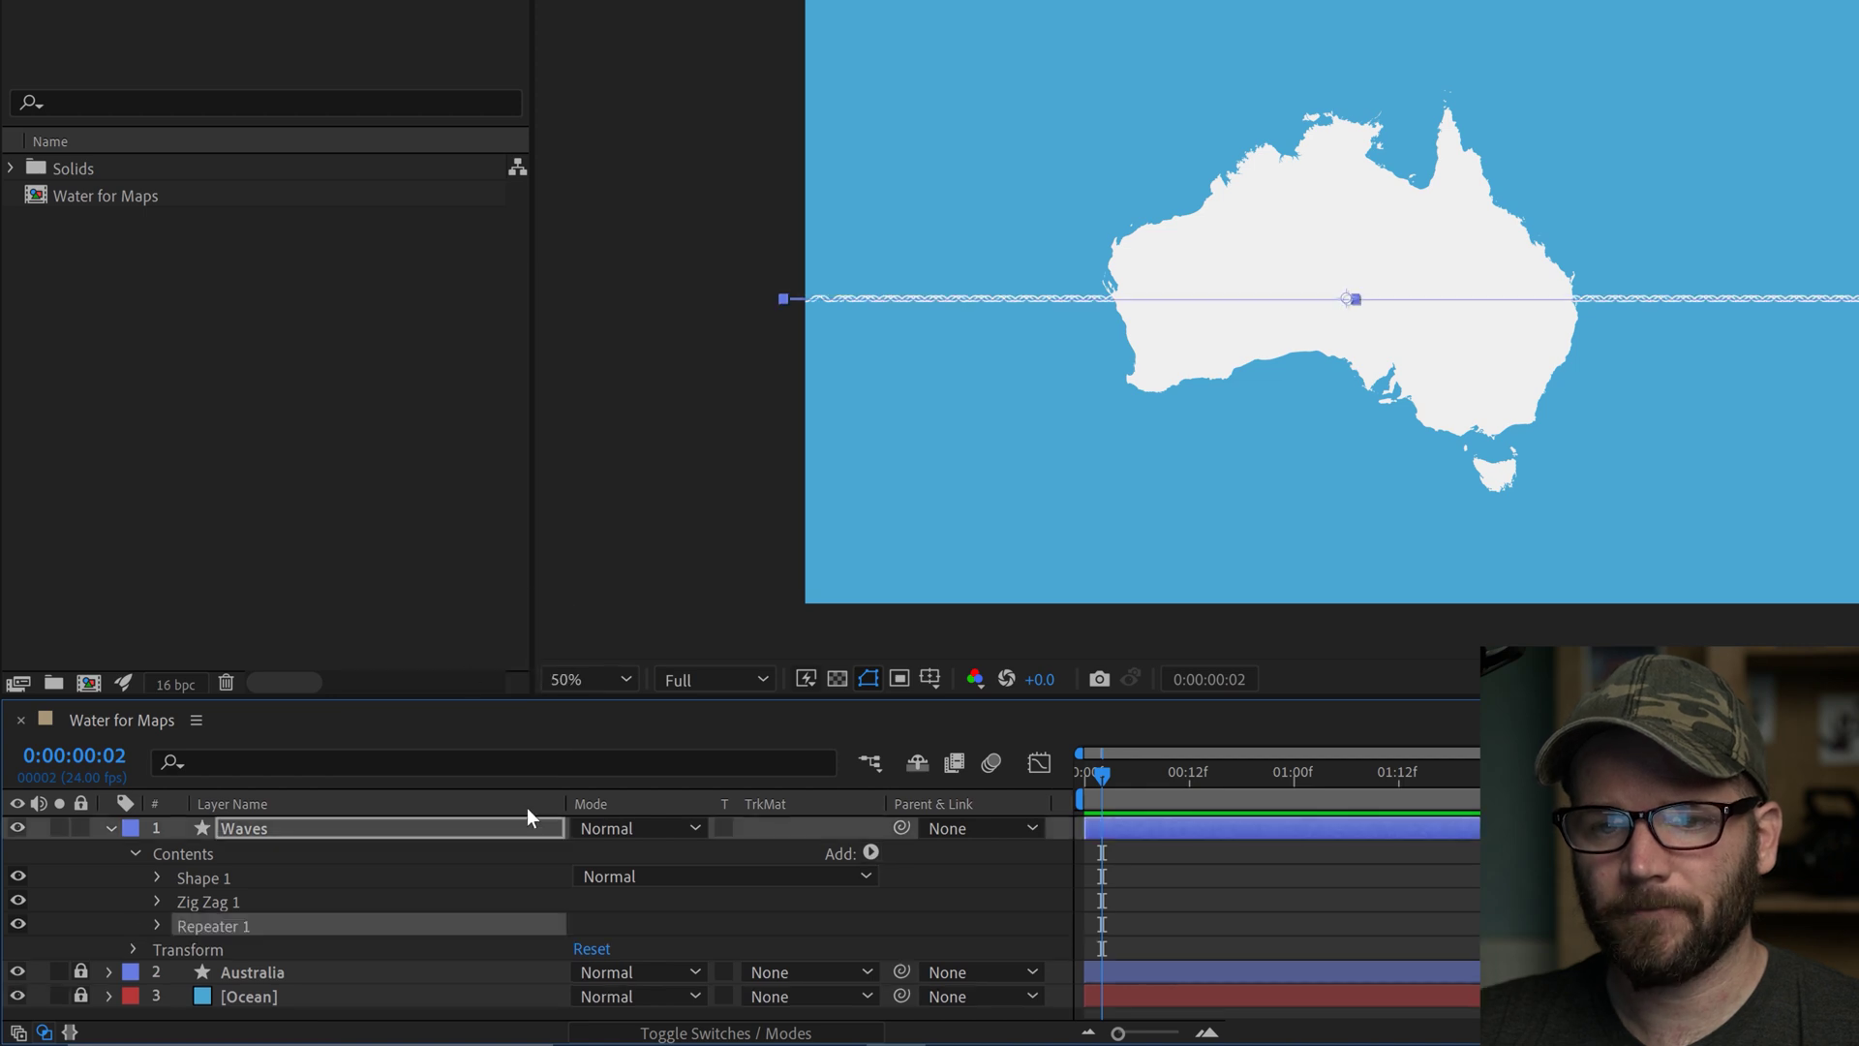
{"action": "left_click", "coordinate": [1195, 863]}
{"action": "key", "text": "period"}
{"action": "left_click_drag", "start_coordinate": [784, 363], "coordinate": [1075, 365]}
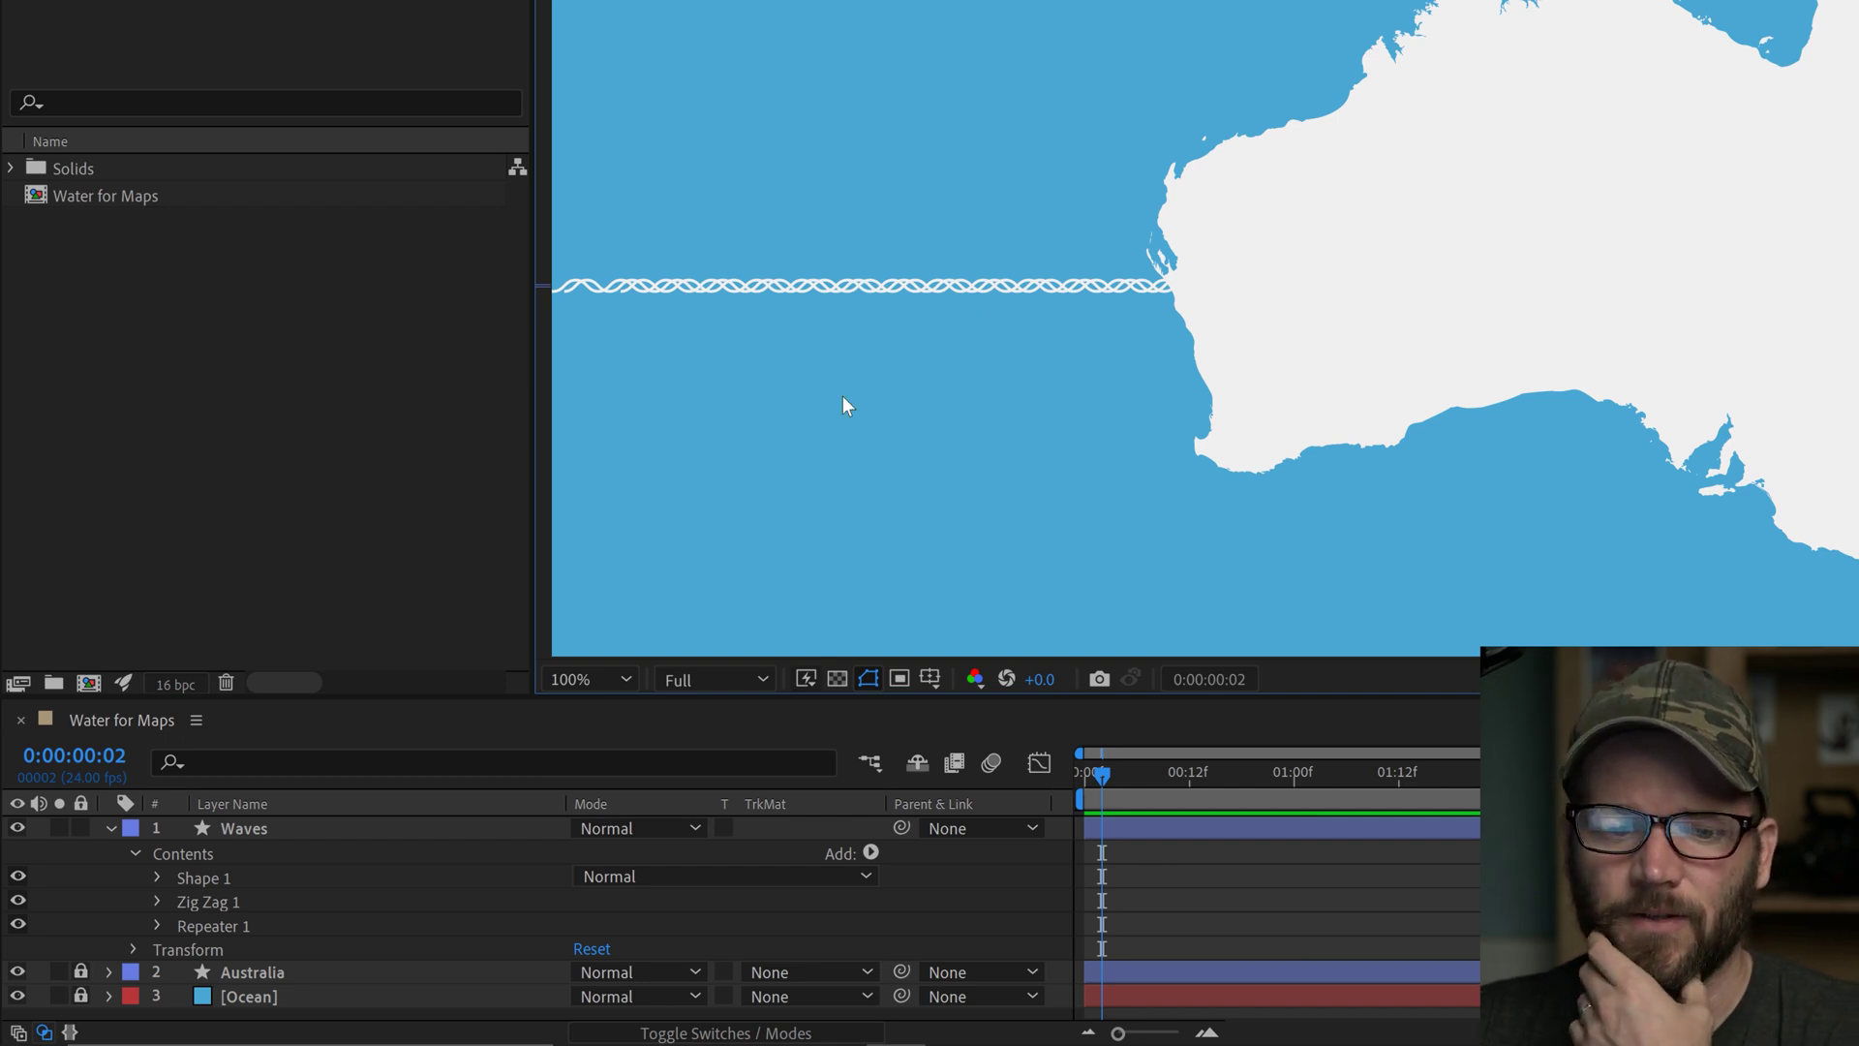
Set Repeater 1 Transform Position X to 0 and Position Y to 40.
{"action": "left_click", "coordinate": [157, 925]}
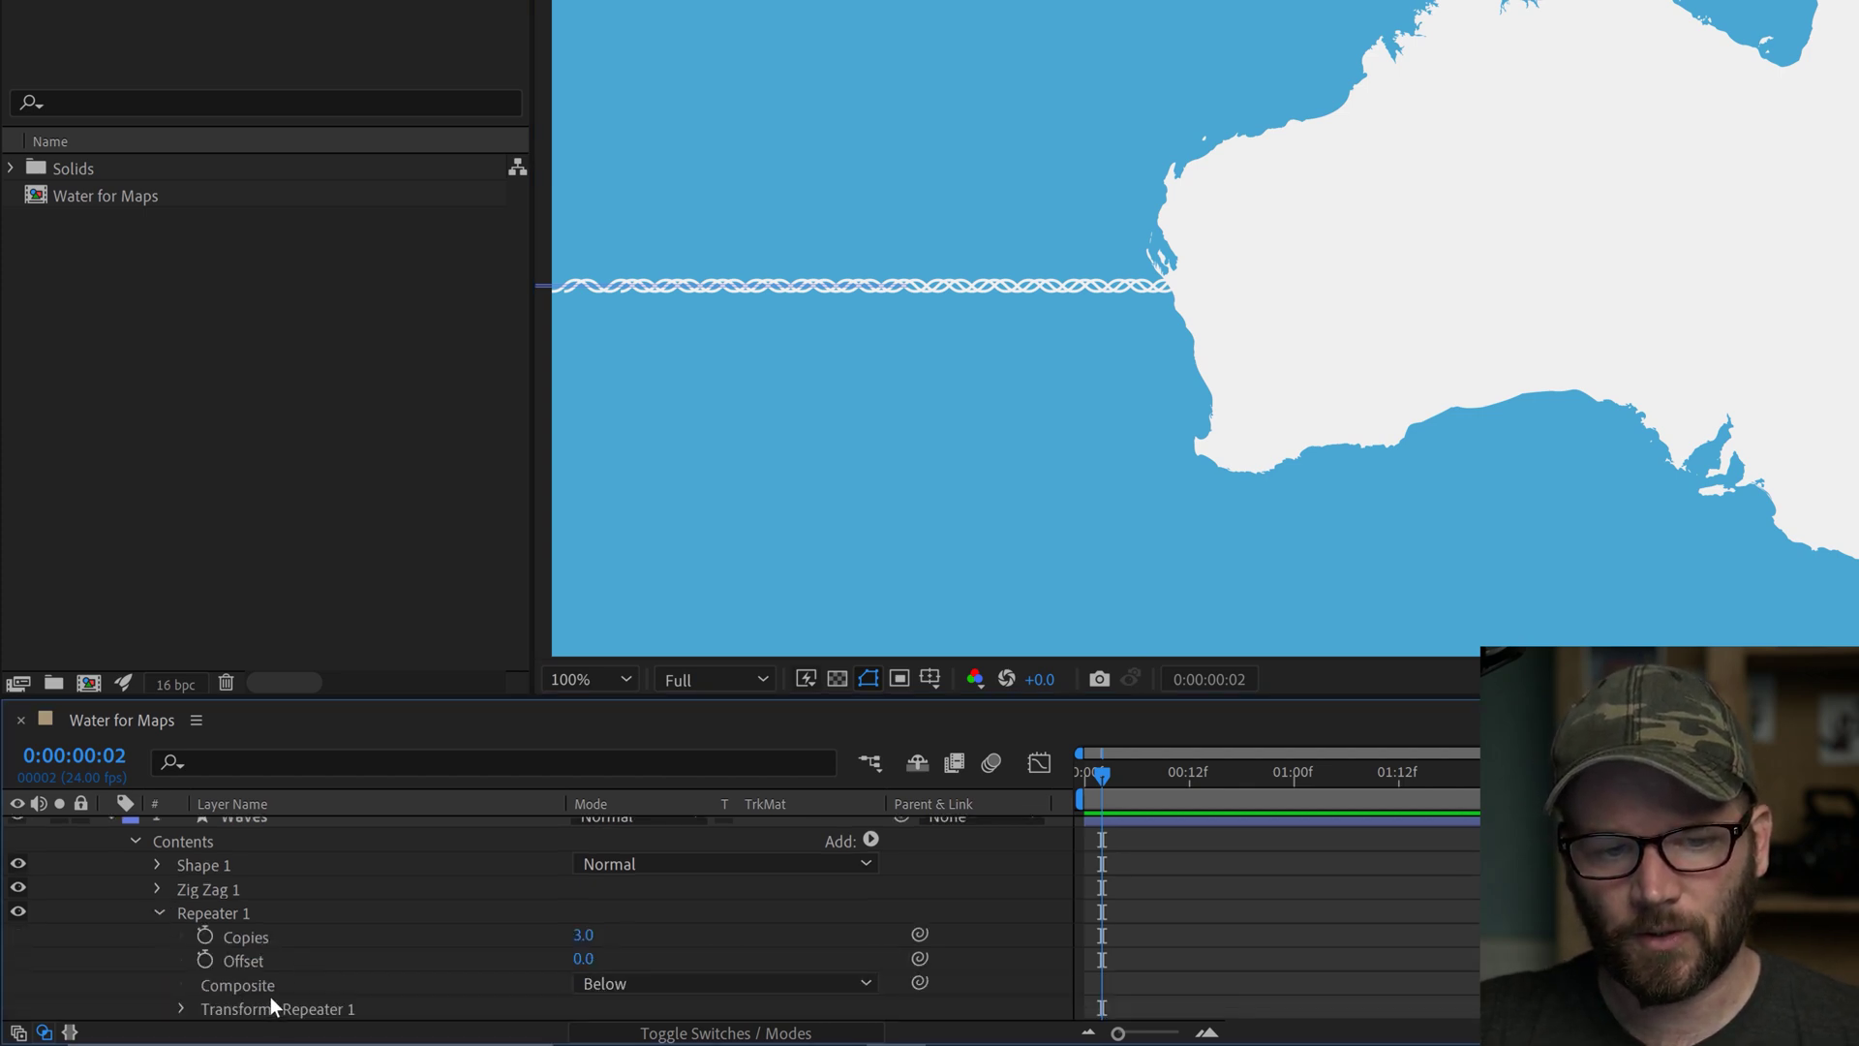
{"action": "scroll", "coordinate": [271, 996], "scroll_direction": "down", "scroll_amount": 2}
{"action": "left_click", "coordinate": [180, 936]}
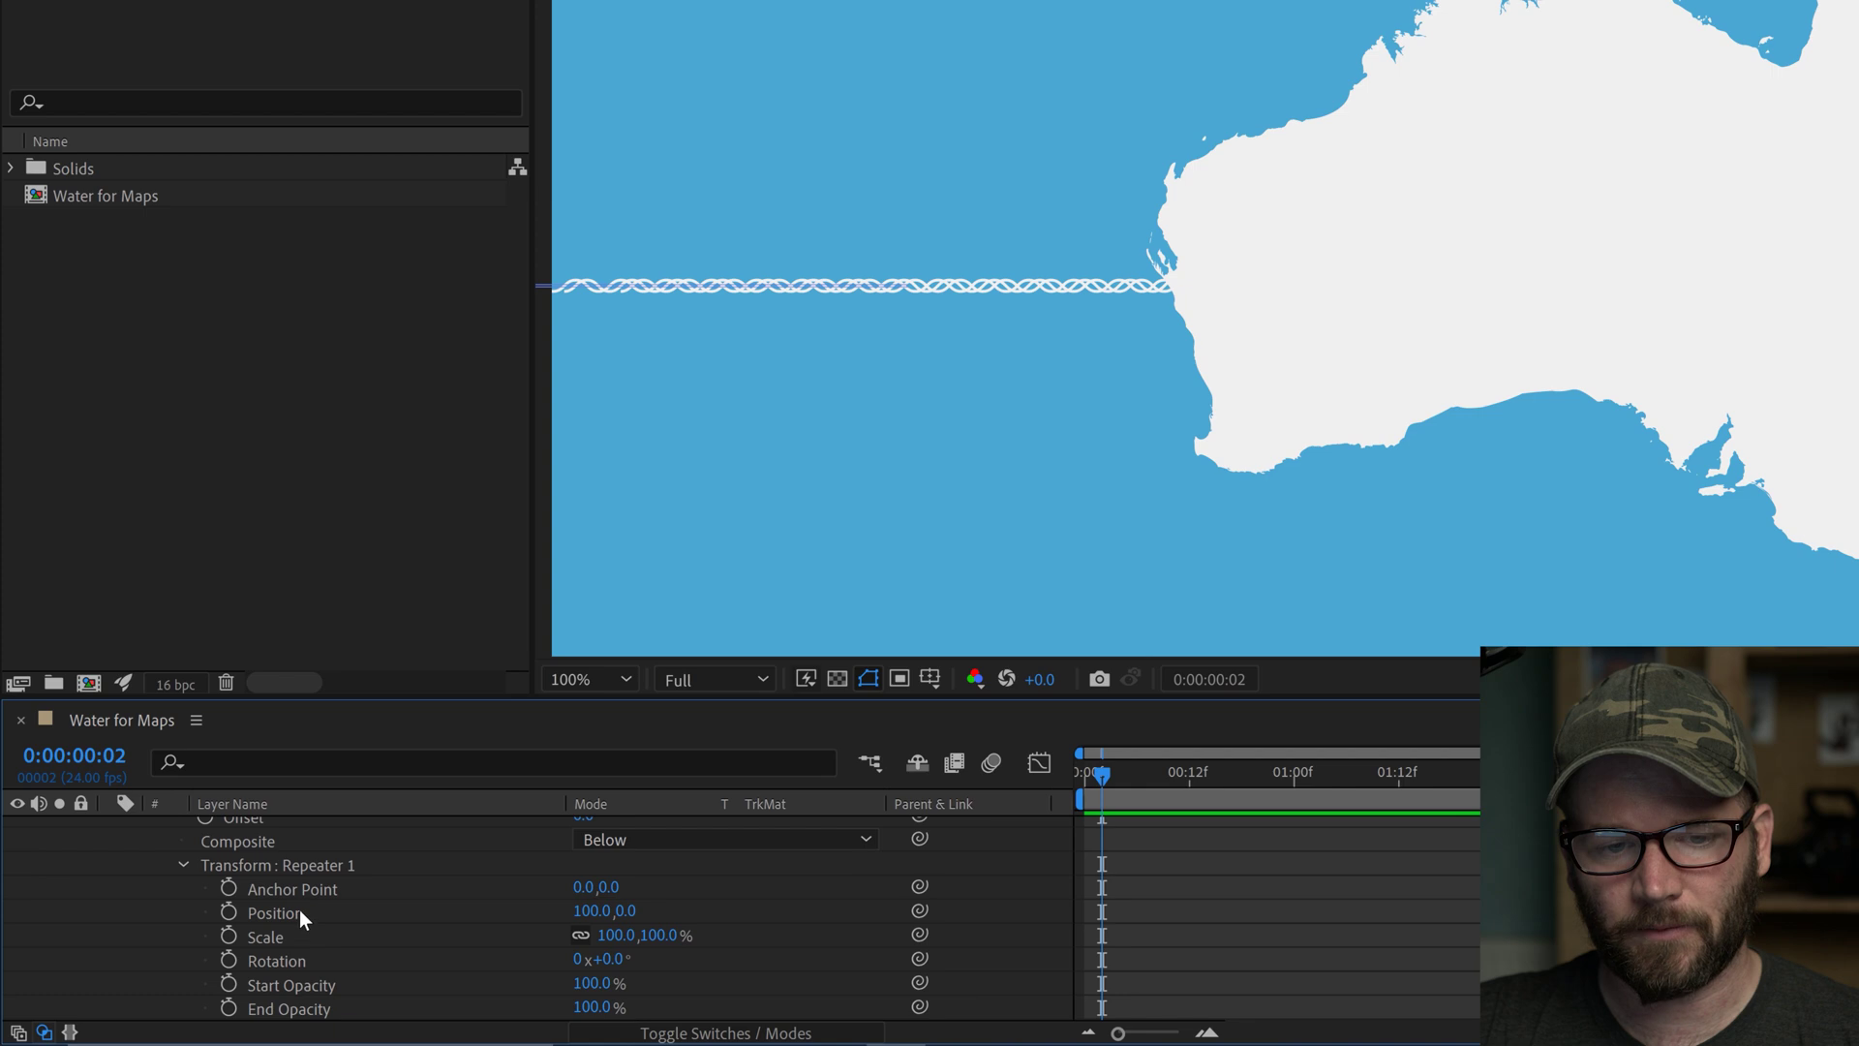
{"action": "left_click", "coordinate": [603, 916]}
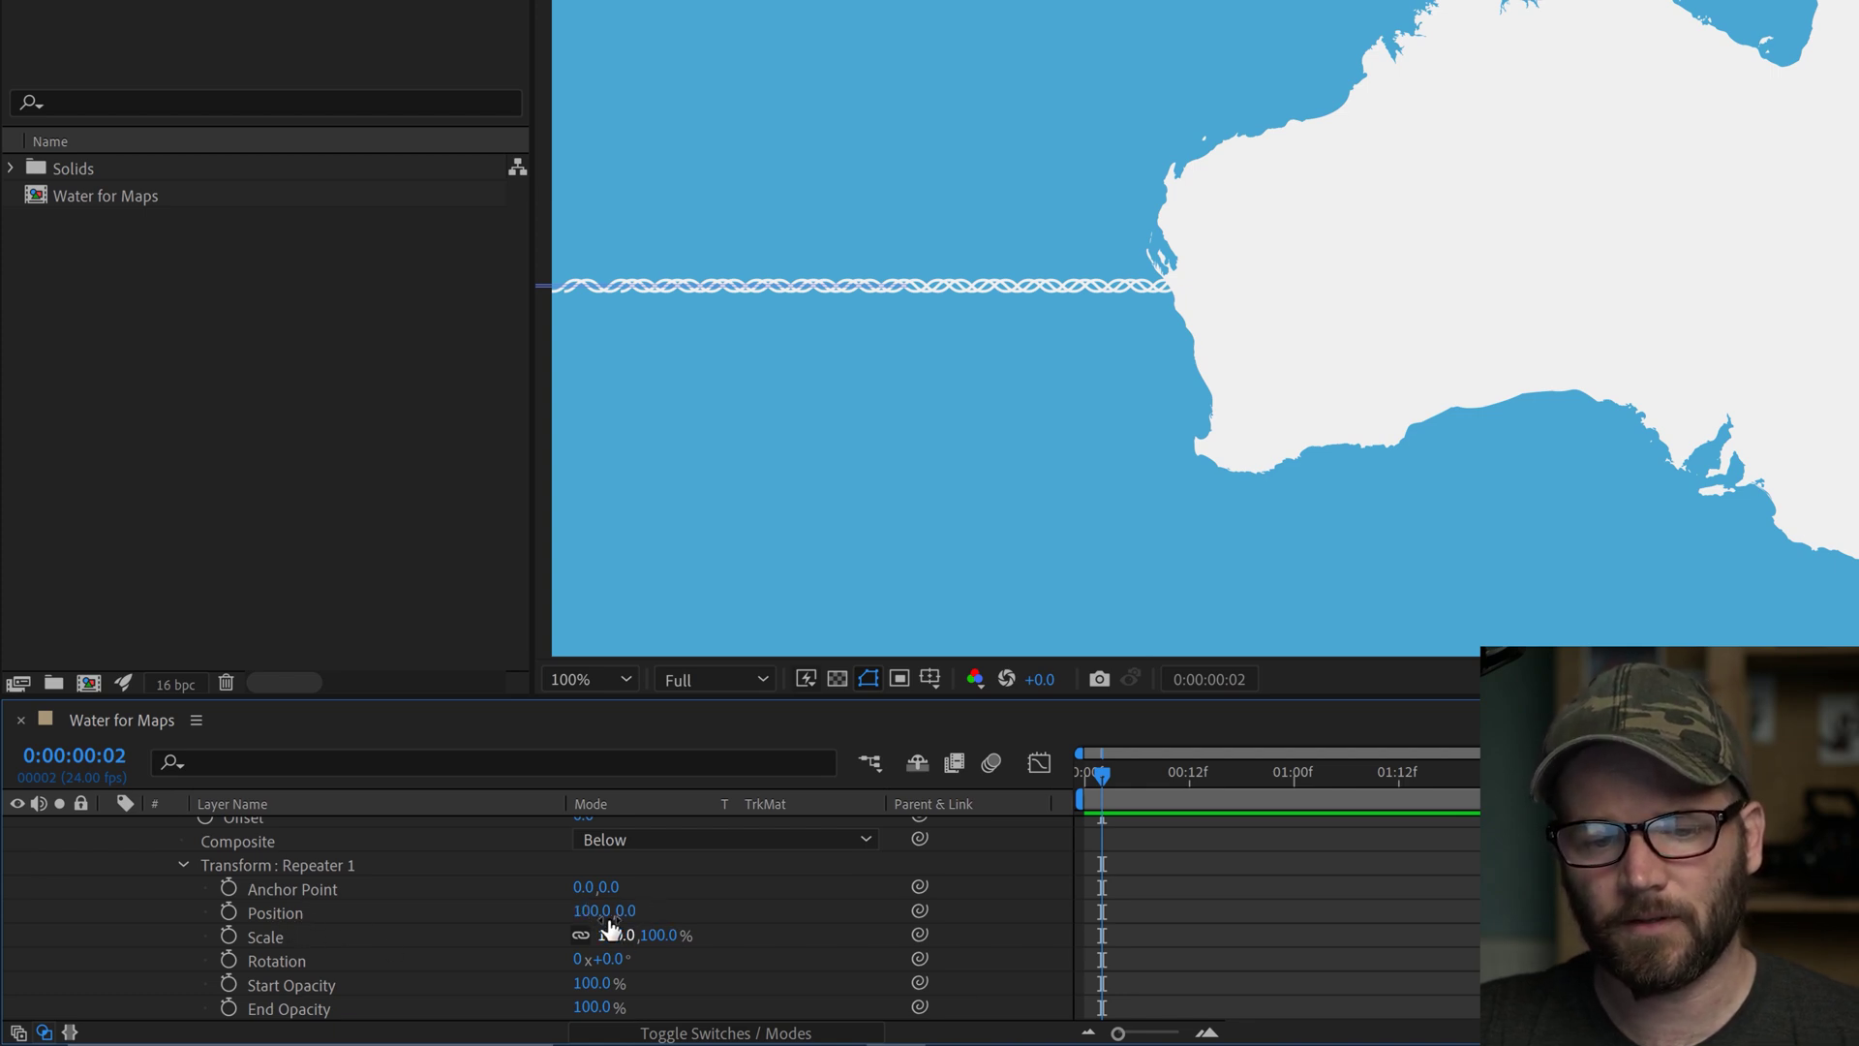
{"action": "left_click", "coordinate": [602, 912]}
{"action": "type", "text": "0"}
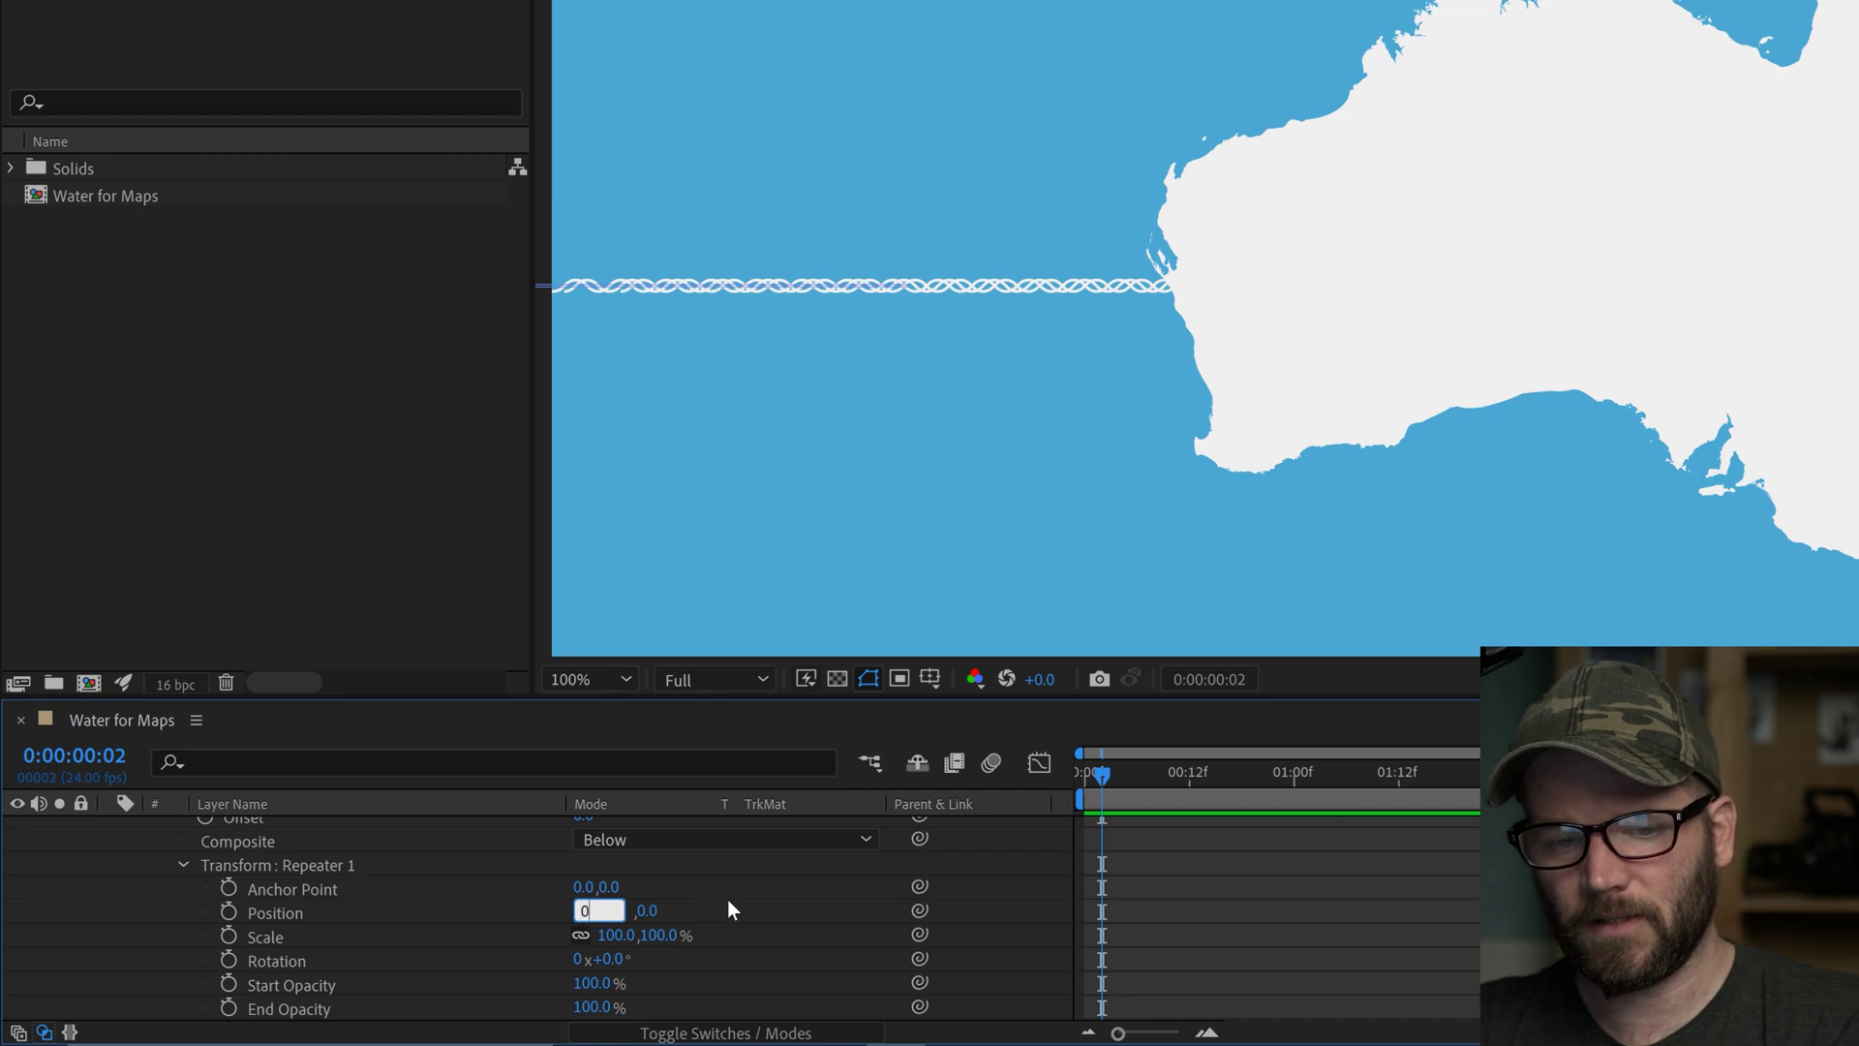
{"action": "key", "text": "Return"}
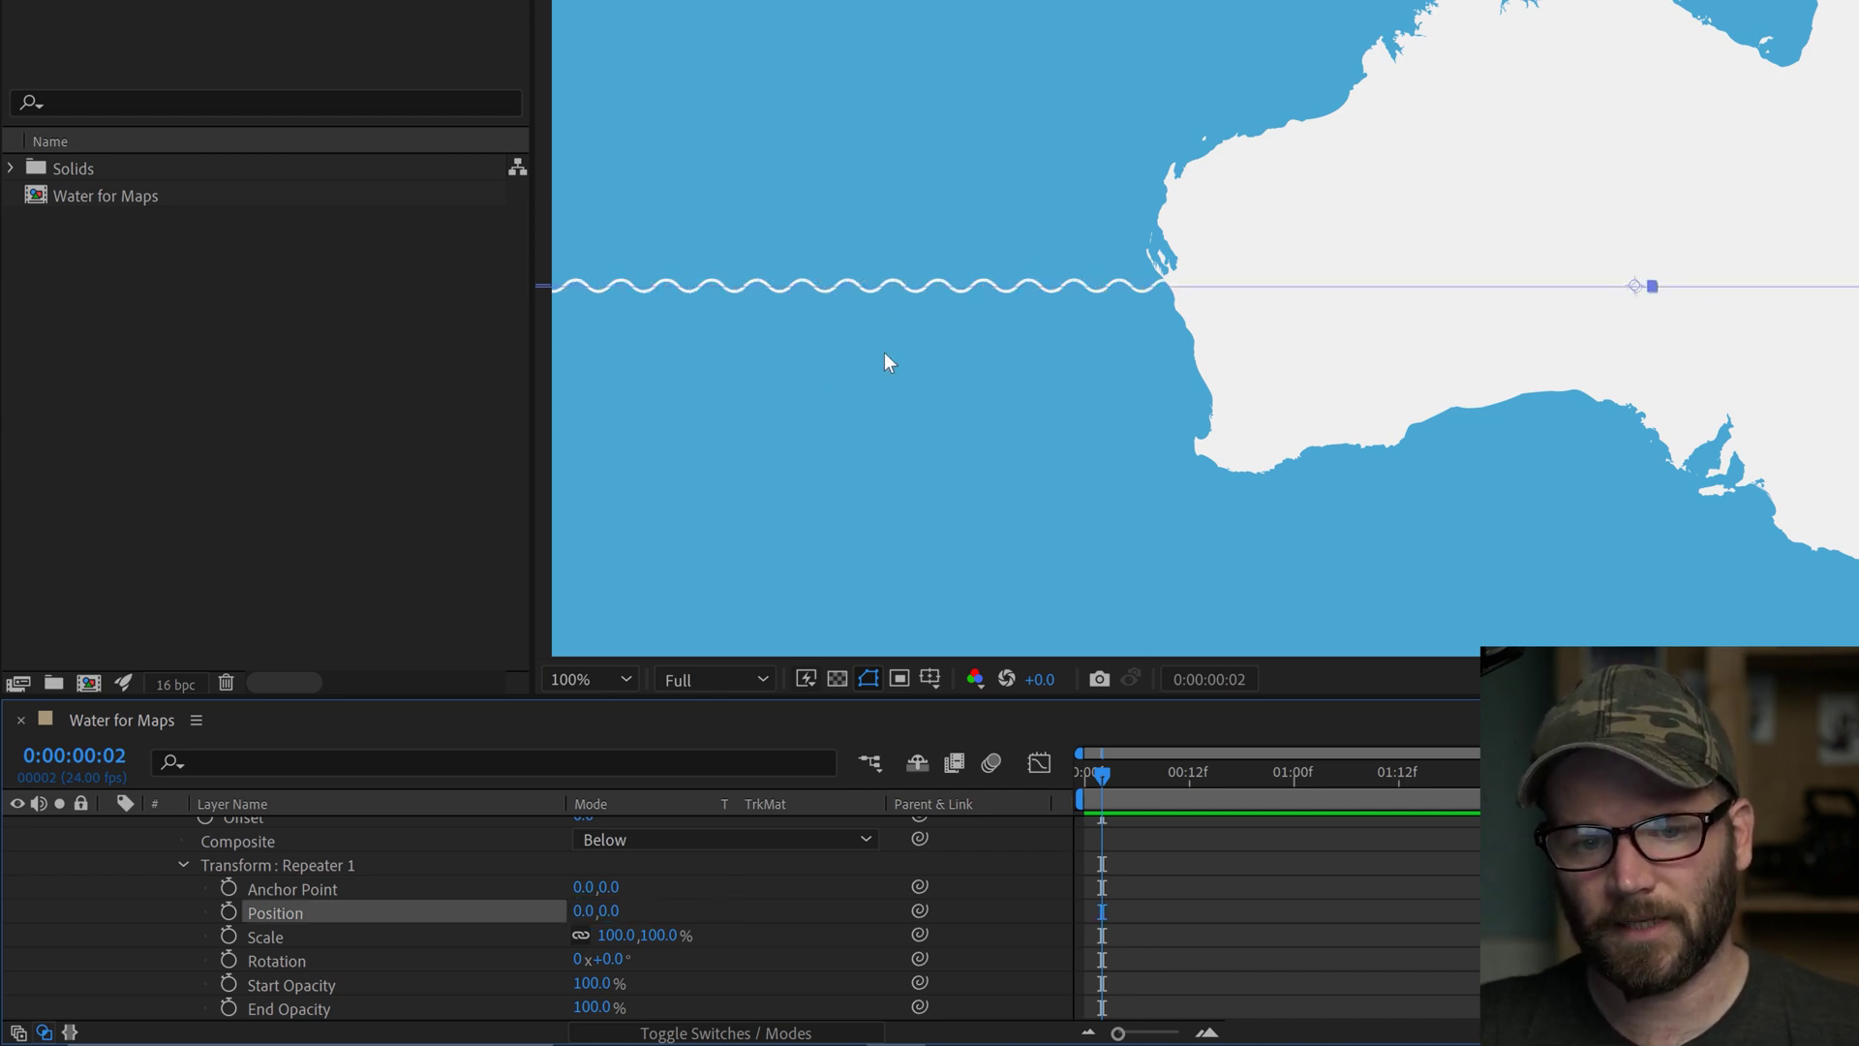
{"action": "left_click_drag", "start_coordinate": [608, 915], "coordinate": [668, 872]}
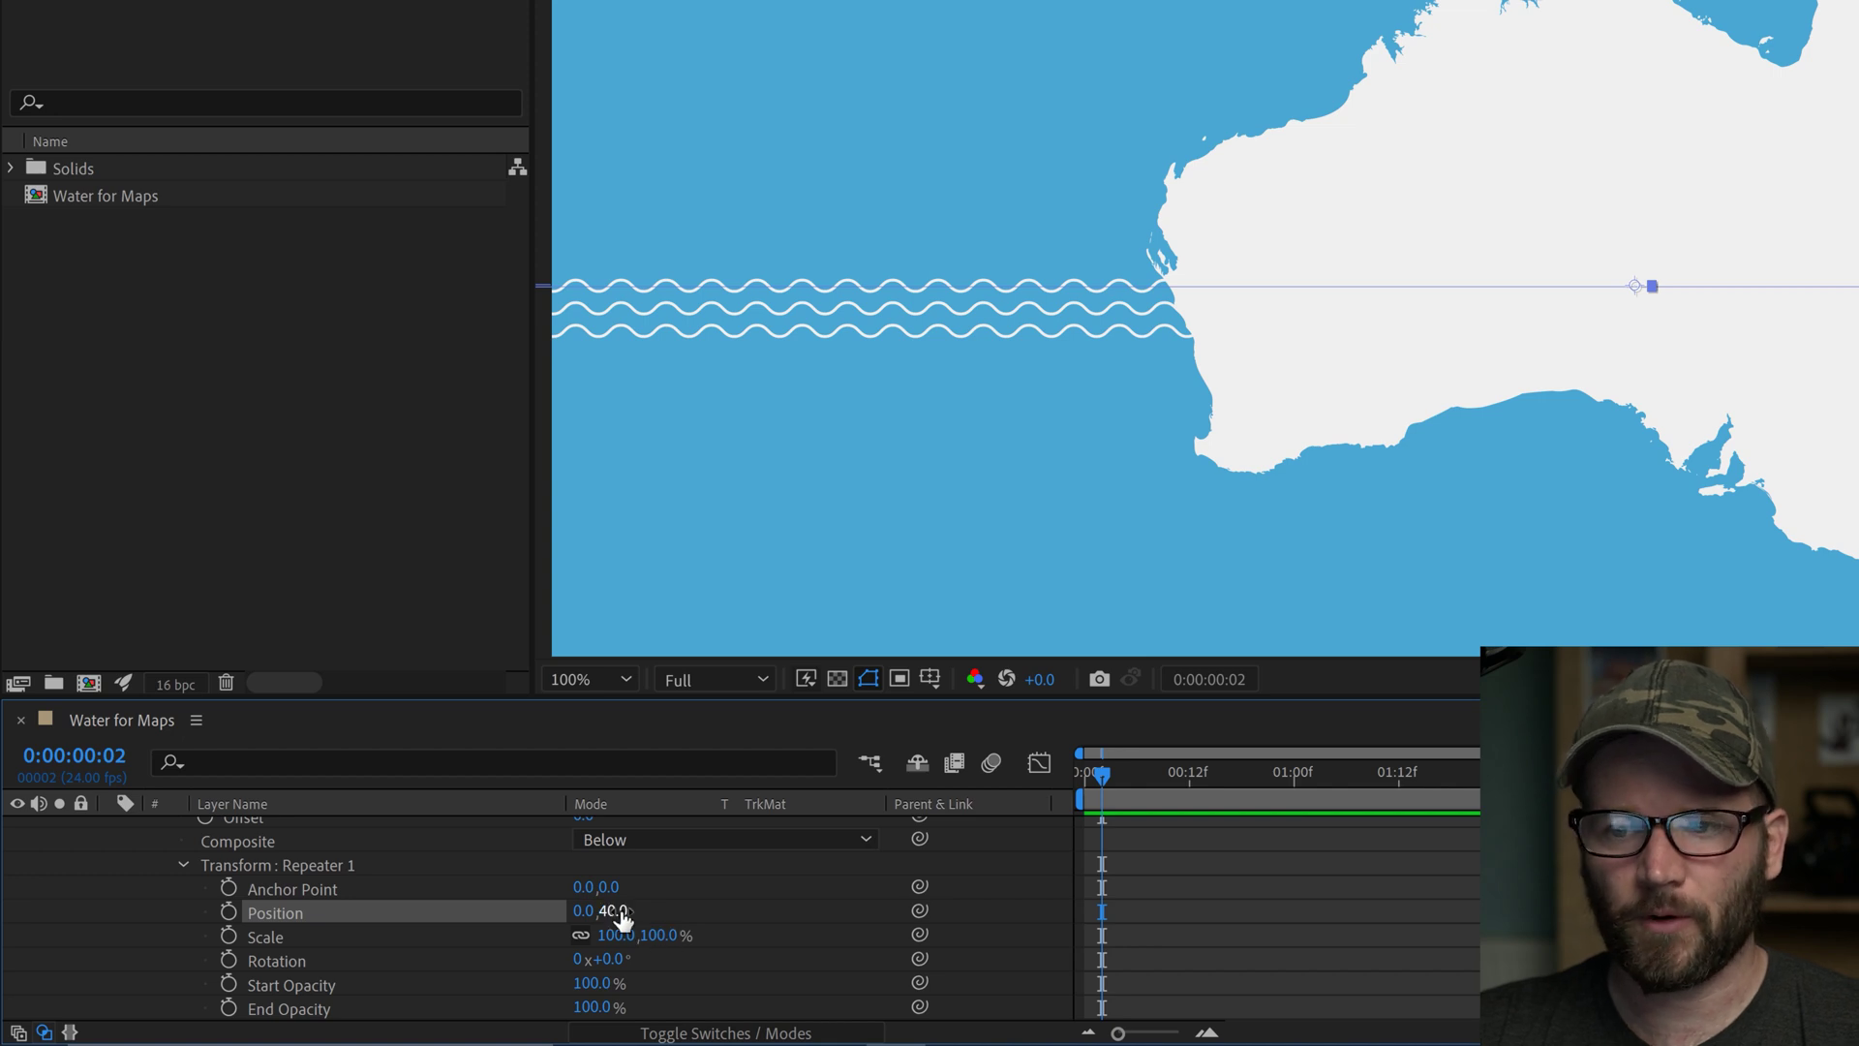
Raise the Repeater copies to 60.
{"action": "left_click", "coordinate": [181, 864]}
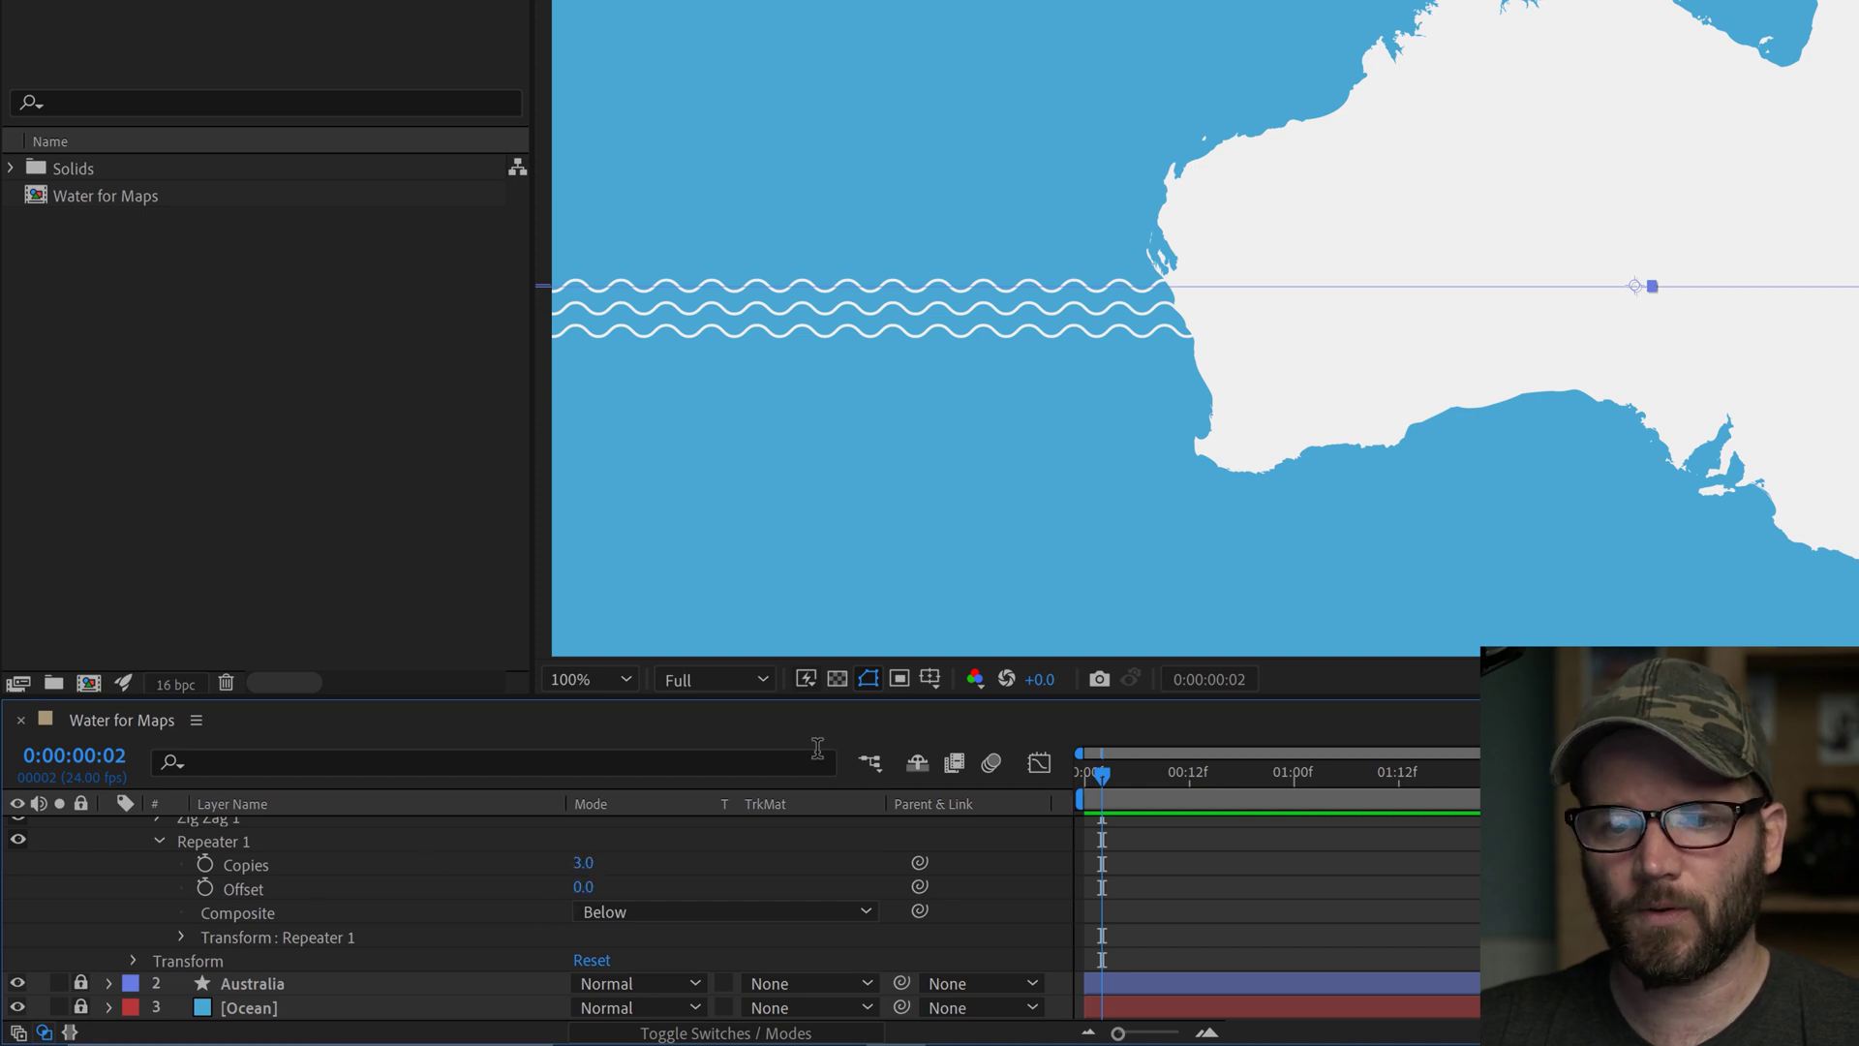
{"action": "scroll", "coordinate": [1013, 636], "scroll_direction": "down", "scroll_amount": 2}
{"action": "left_click_drag", "start_coordinate": [1294, 469], "coordinate": [1074, 608]}
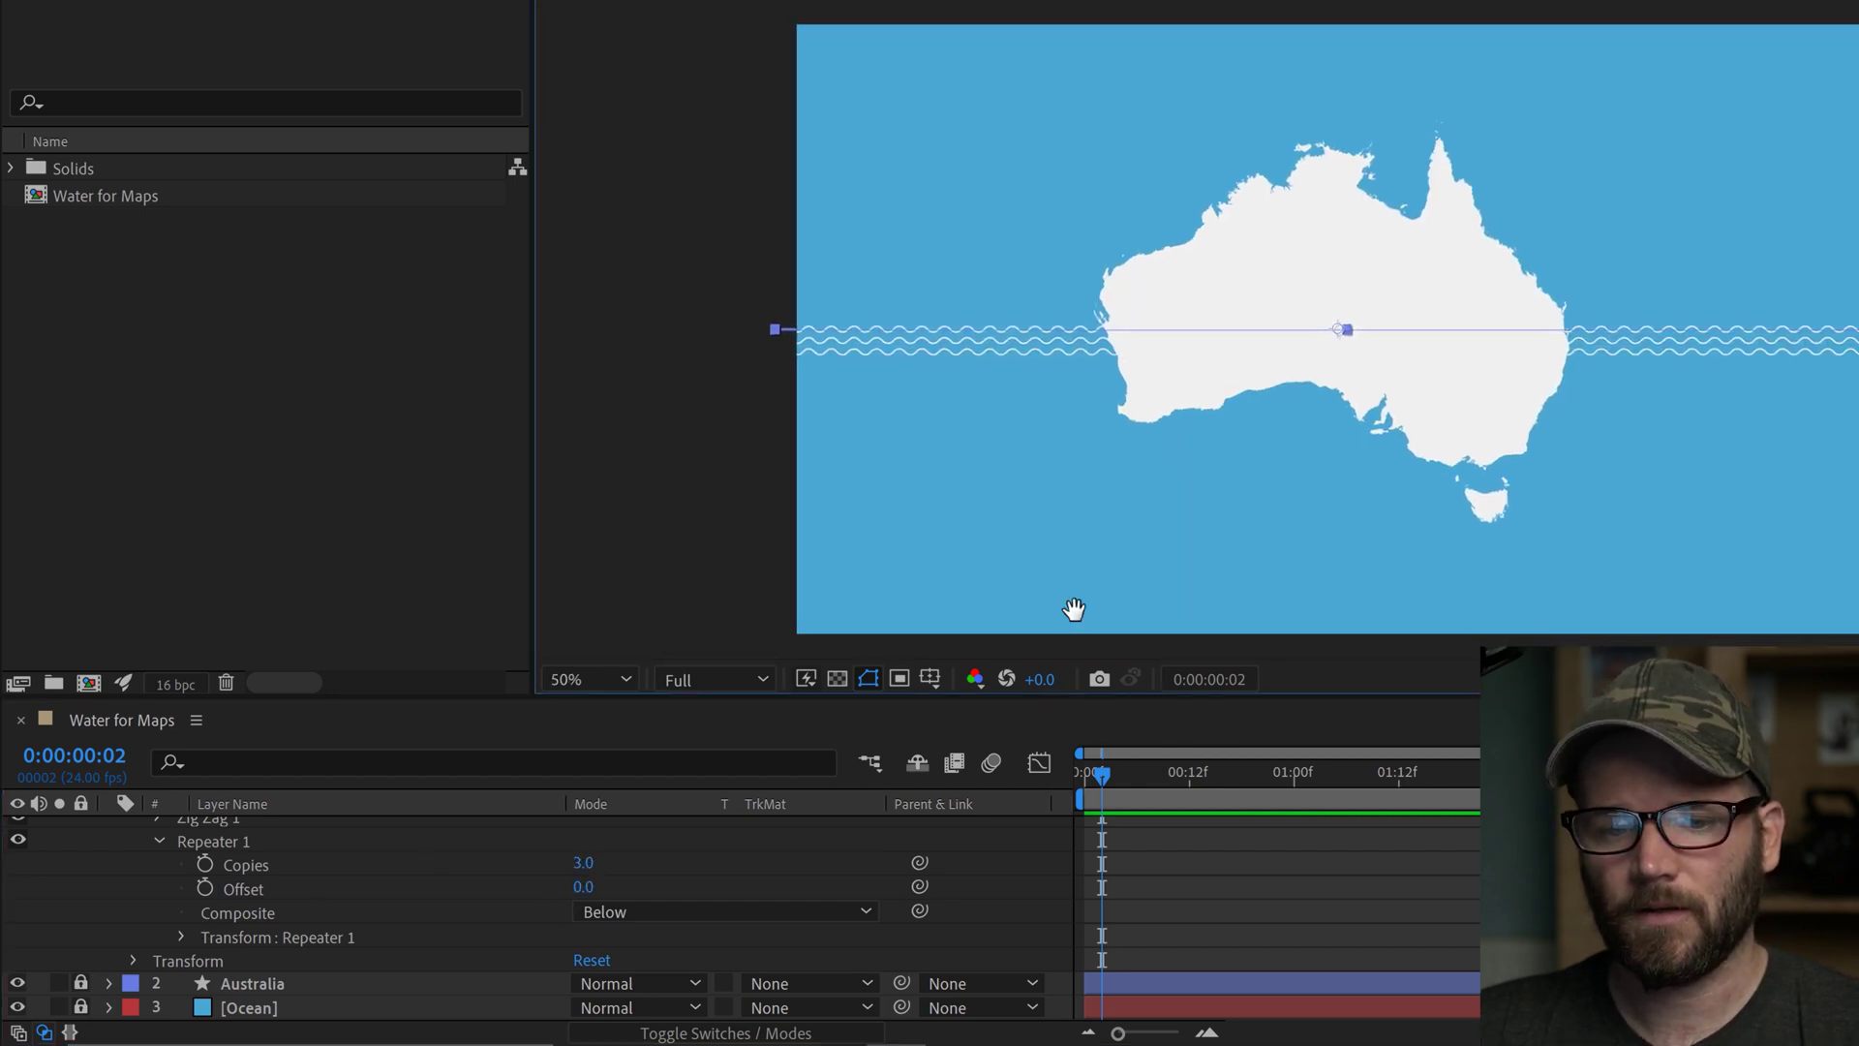
{"action": "left_click_drag", "start_coordinate": [582, 863], "coordinate": [624, 864]}
{"action": "left_click", "coordinate": [595, 863]}
{"action": "type", "text": "30"}
{"action": "key", "text": "Return"}
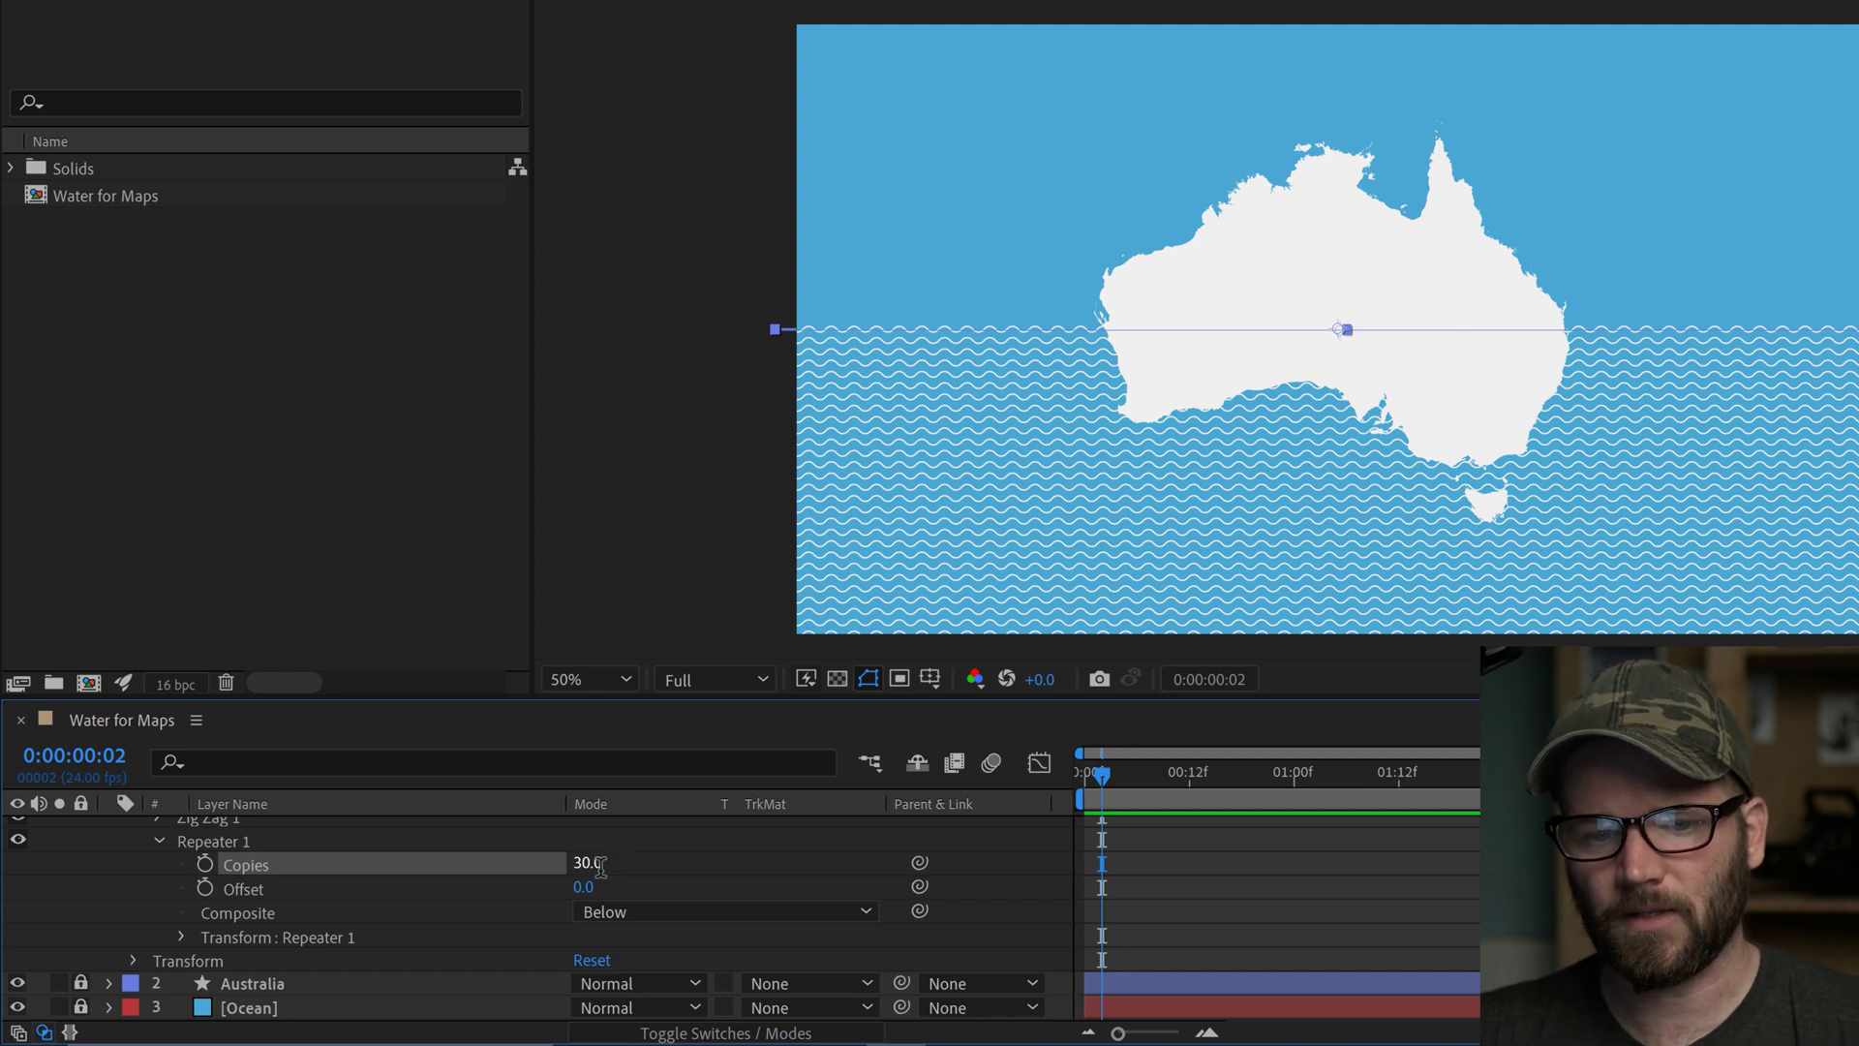
{"action": "left_click", "coordinate": [593, 863]}
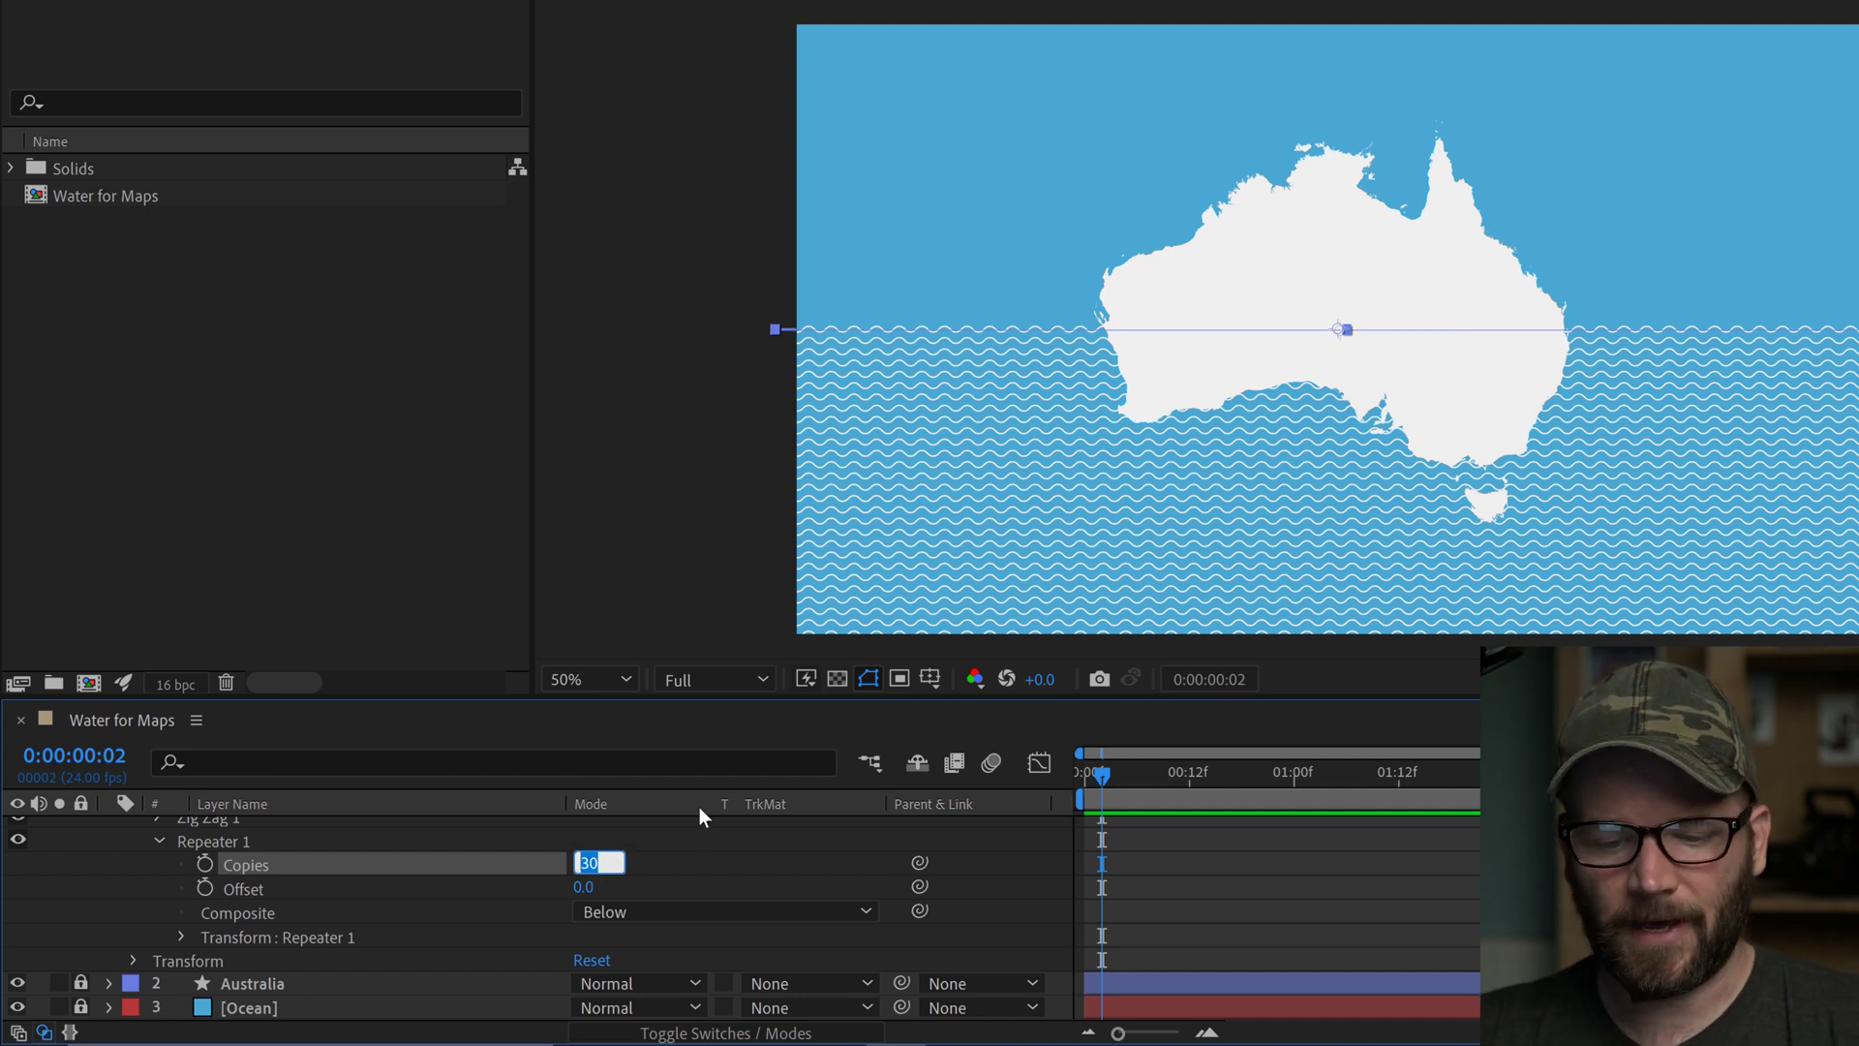
{"action": "type", "text": "60"}
{"action": "key", "text": "Return"}
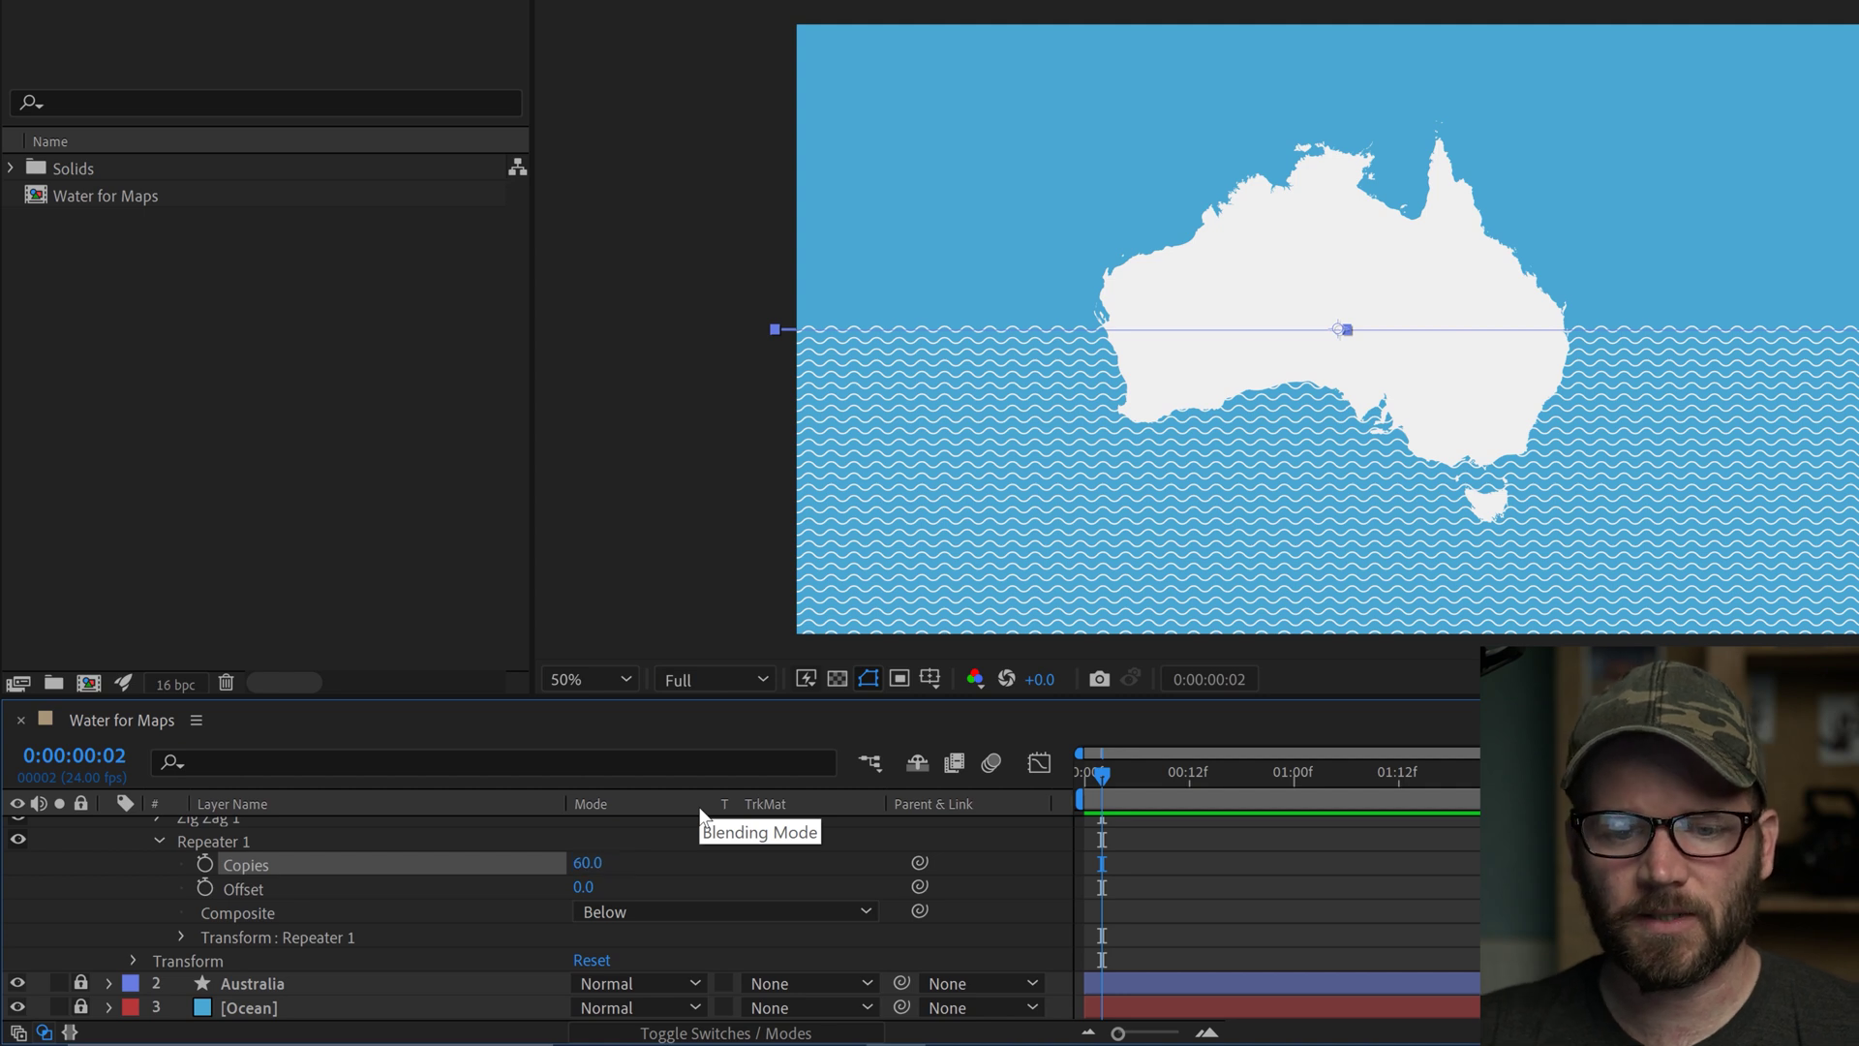
Set the Repeater offset to -30.
{"action": "left_click_drag", "start_coordinate": [581, 887], "coordinate": [745, 920]}
{"action": "type", "text": "-30"}
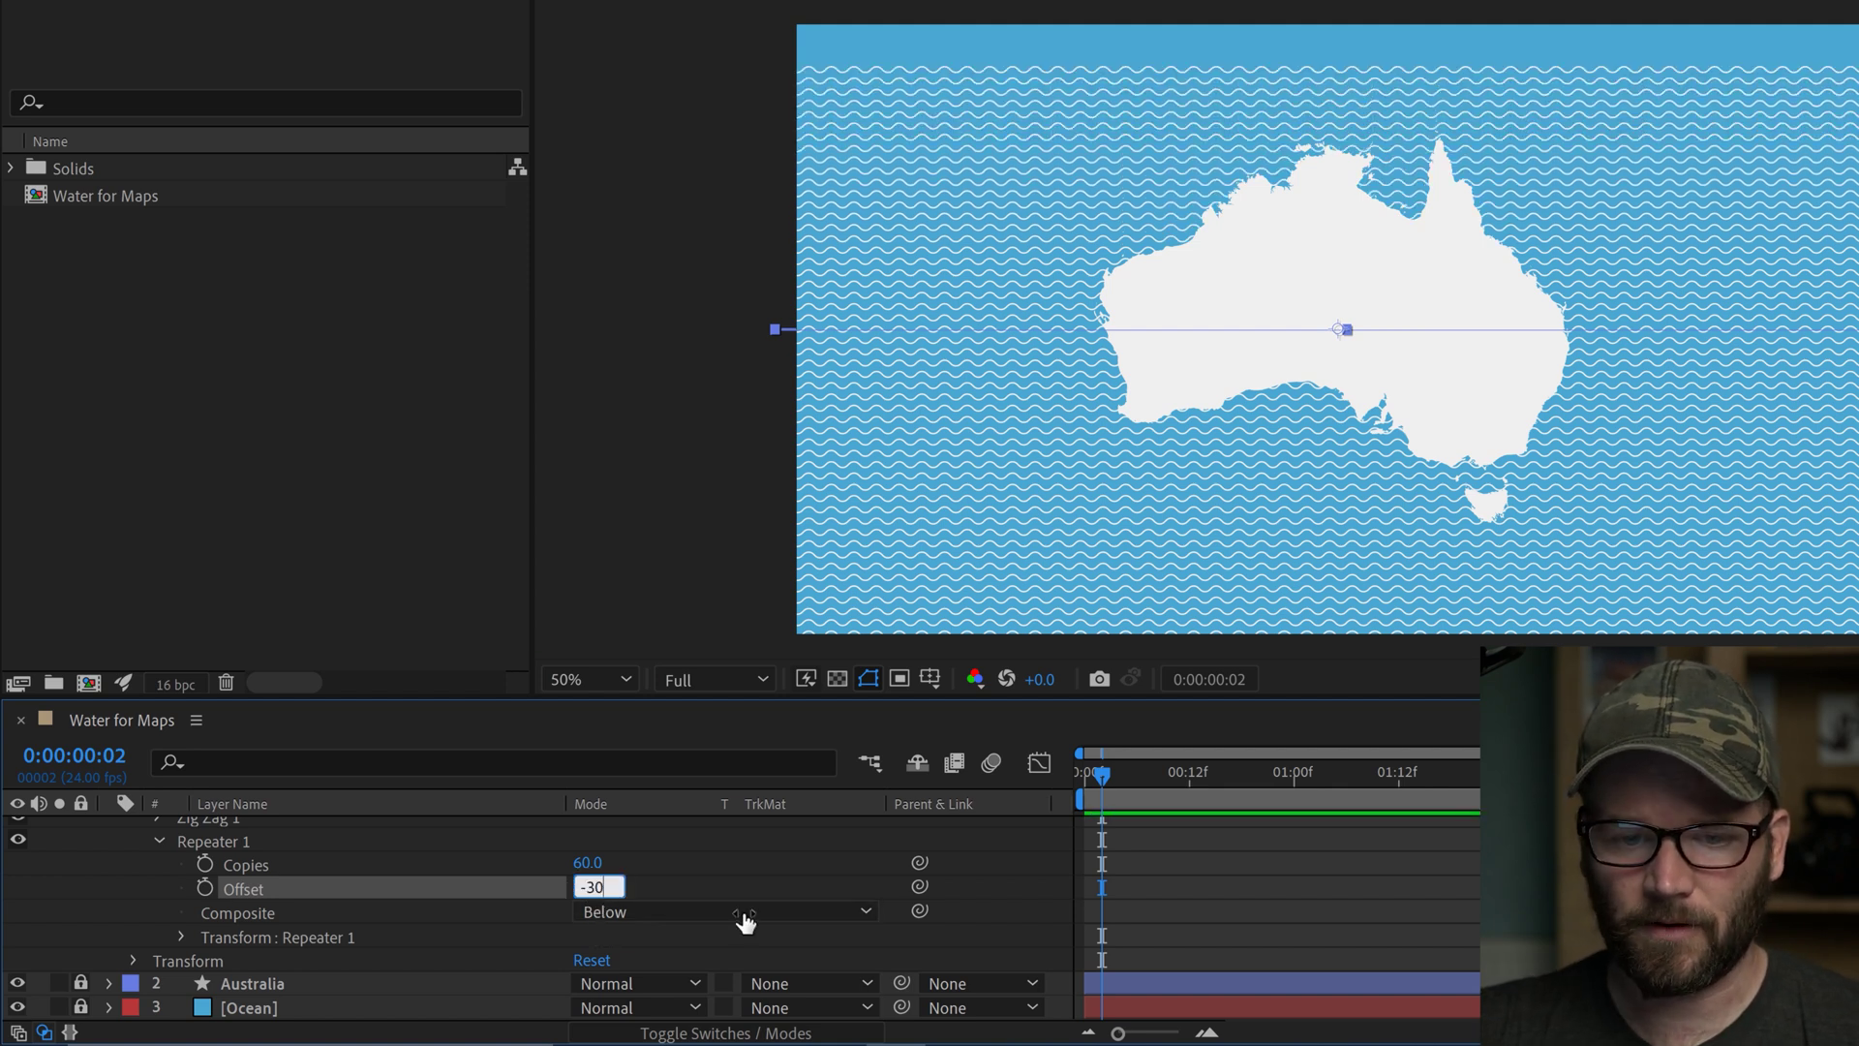
{"action": "key", "text": "Return"}
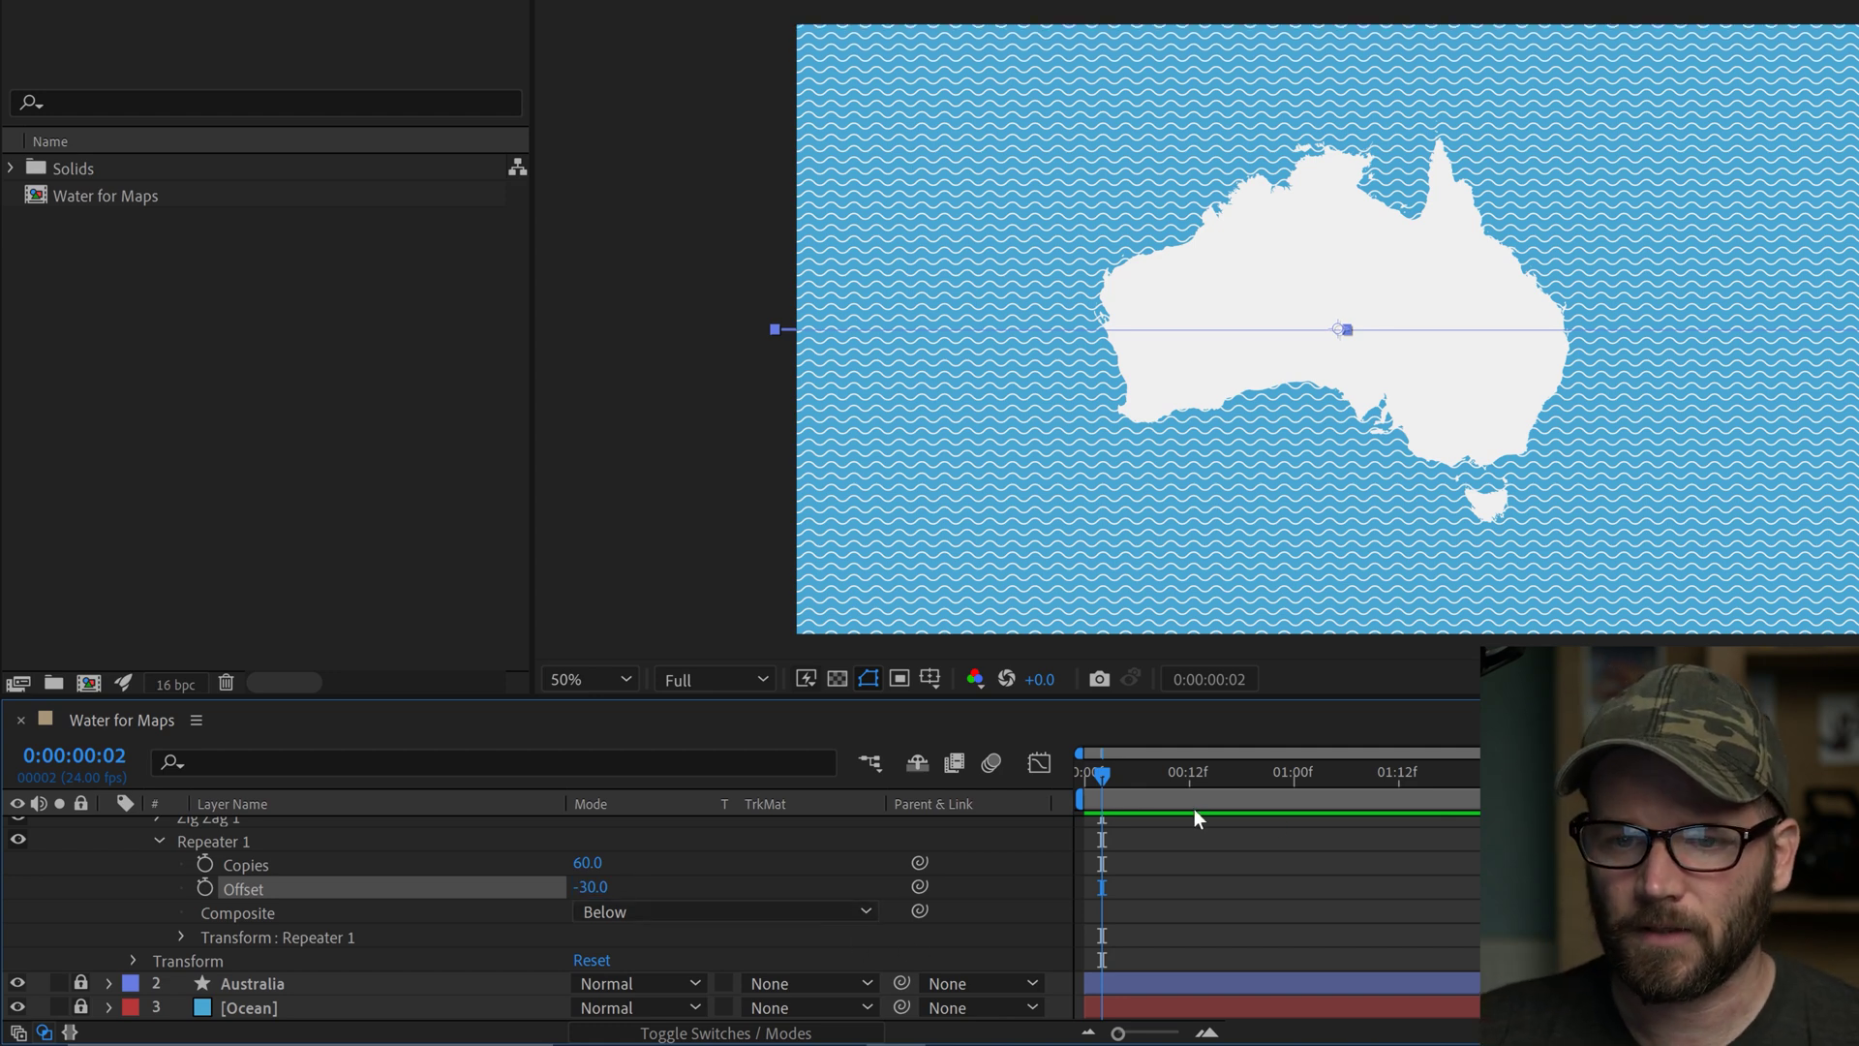
{"action": "left_click", "coordinate": [1280, 823]}
{"action": "scroll", "coordinate": [146, 910], "scroll_direction": "up", "scroll_amount": 3}
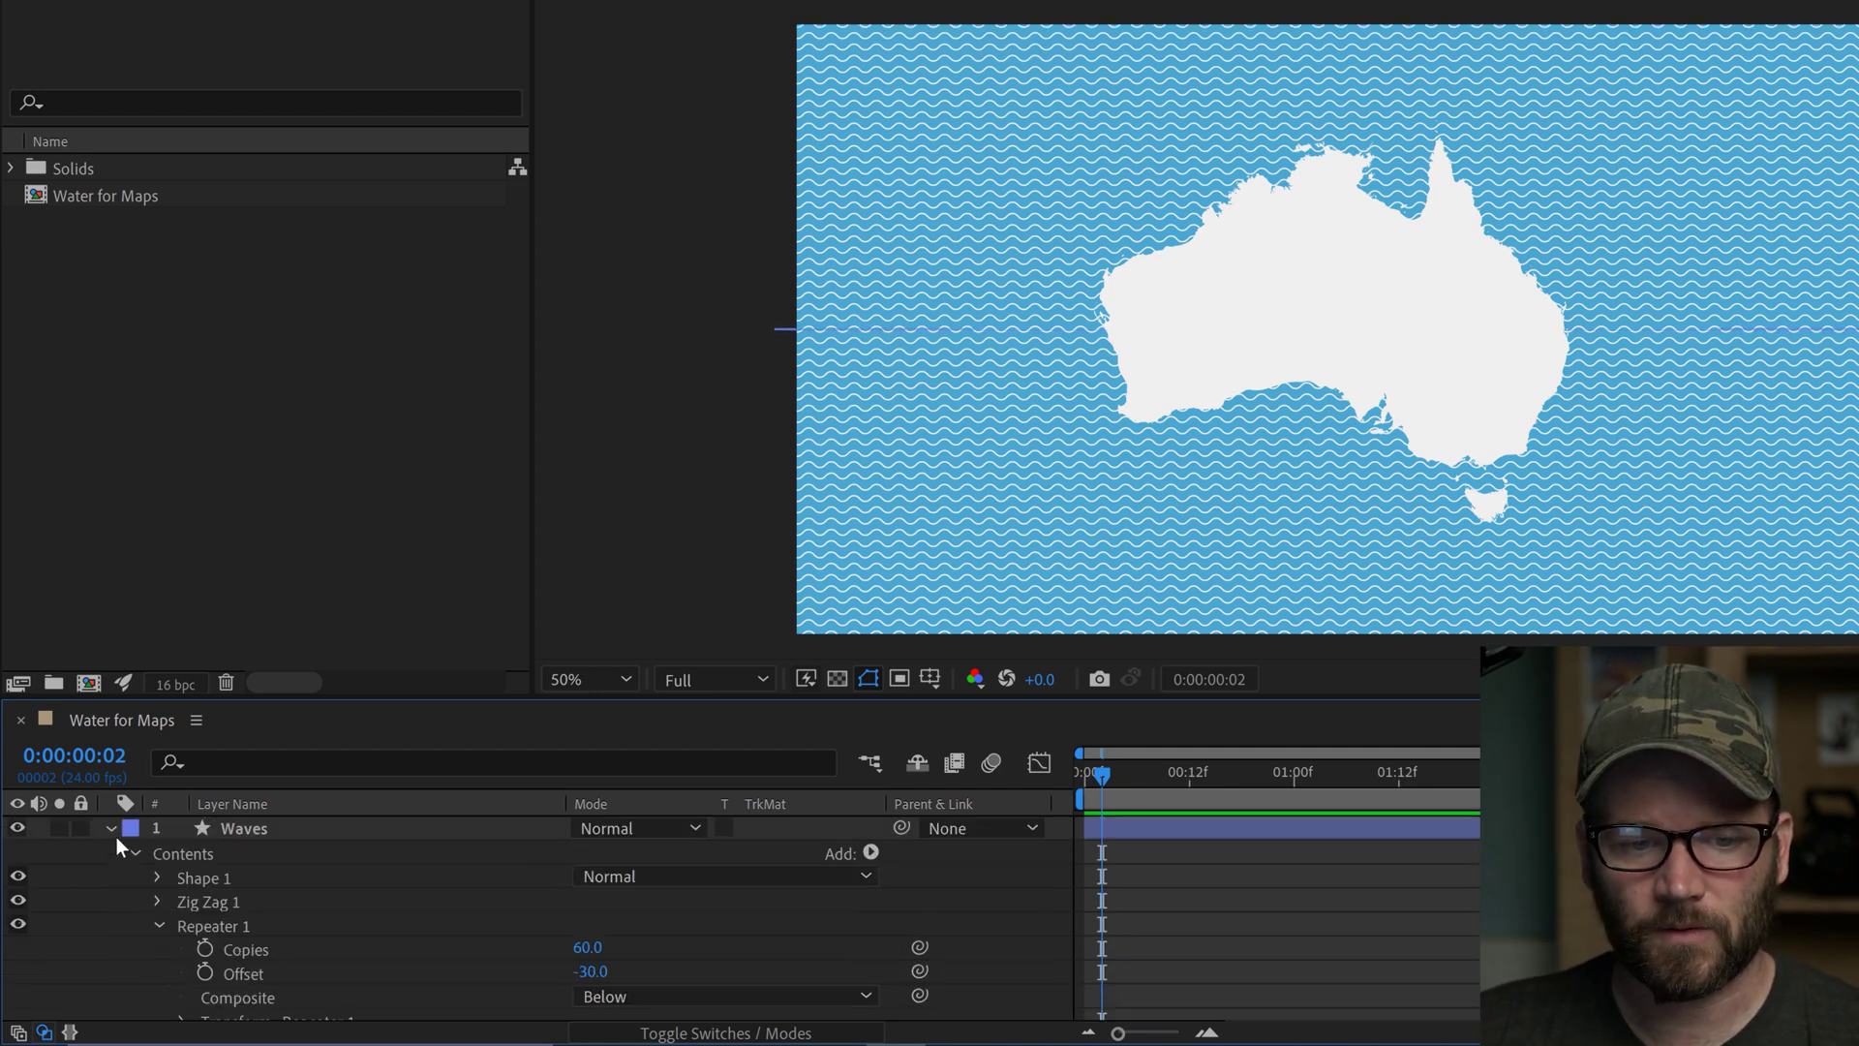
Move the Waves layer below the Australia layer in the timeline.
{"action": "left_click", "coordinate": [112, 830]}
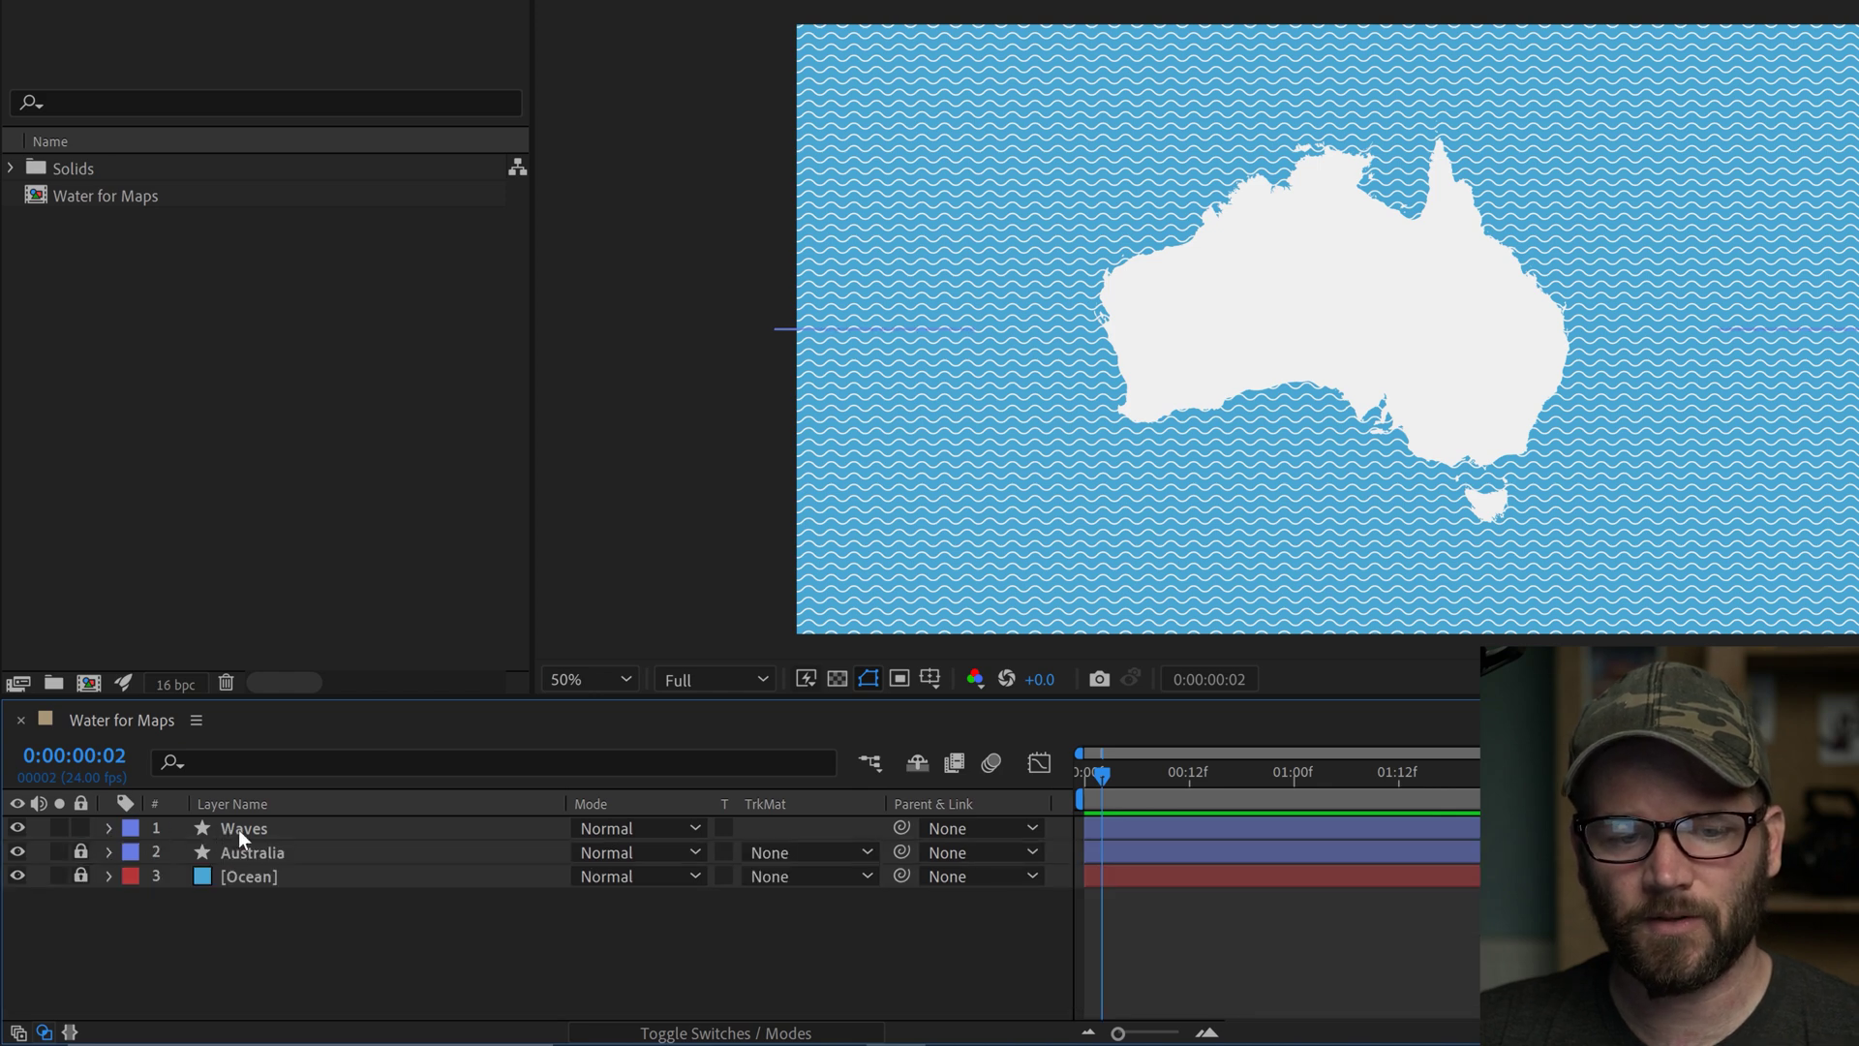
{"action": "left_click_drag", "start_coordinate": [238, 829], "coordinate": [242, 858]}
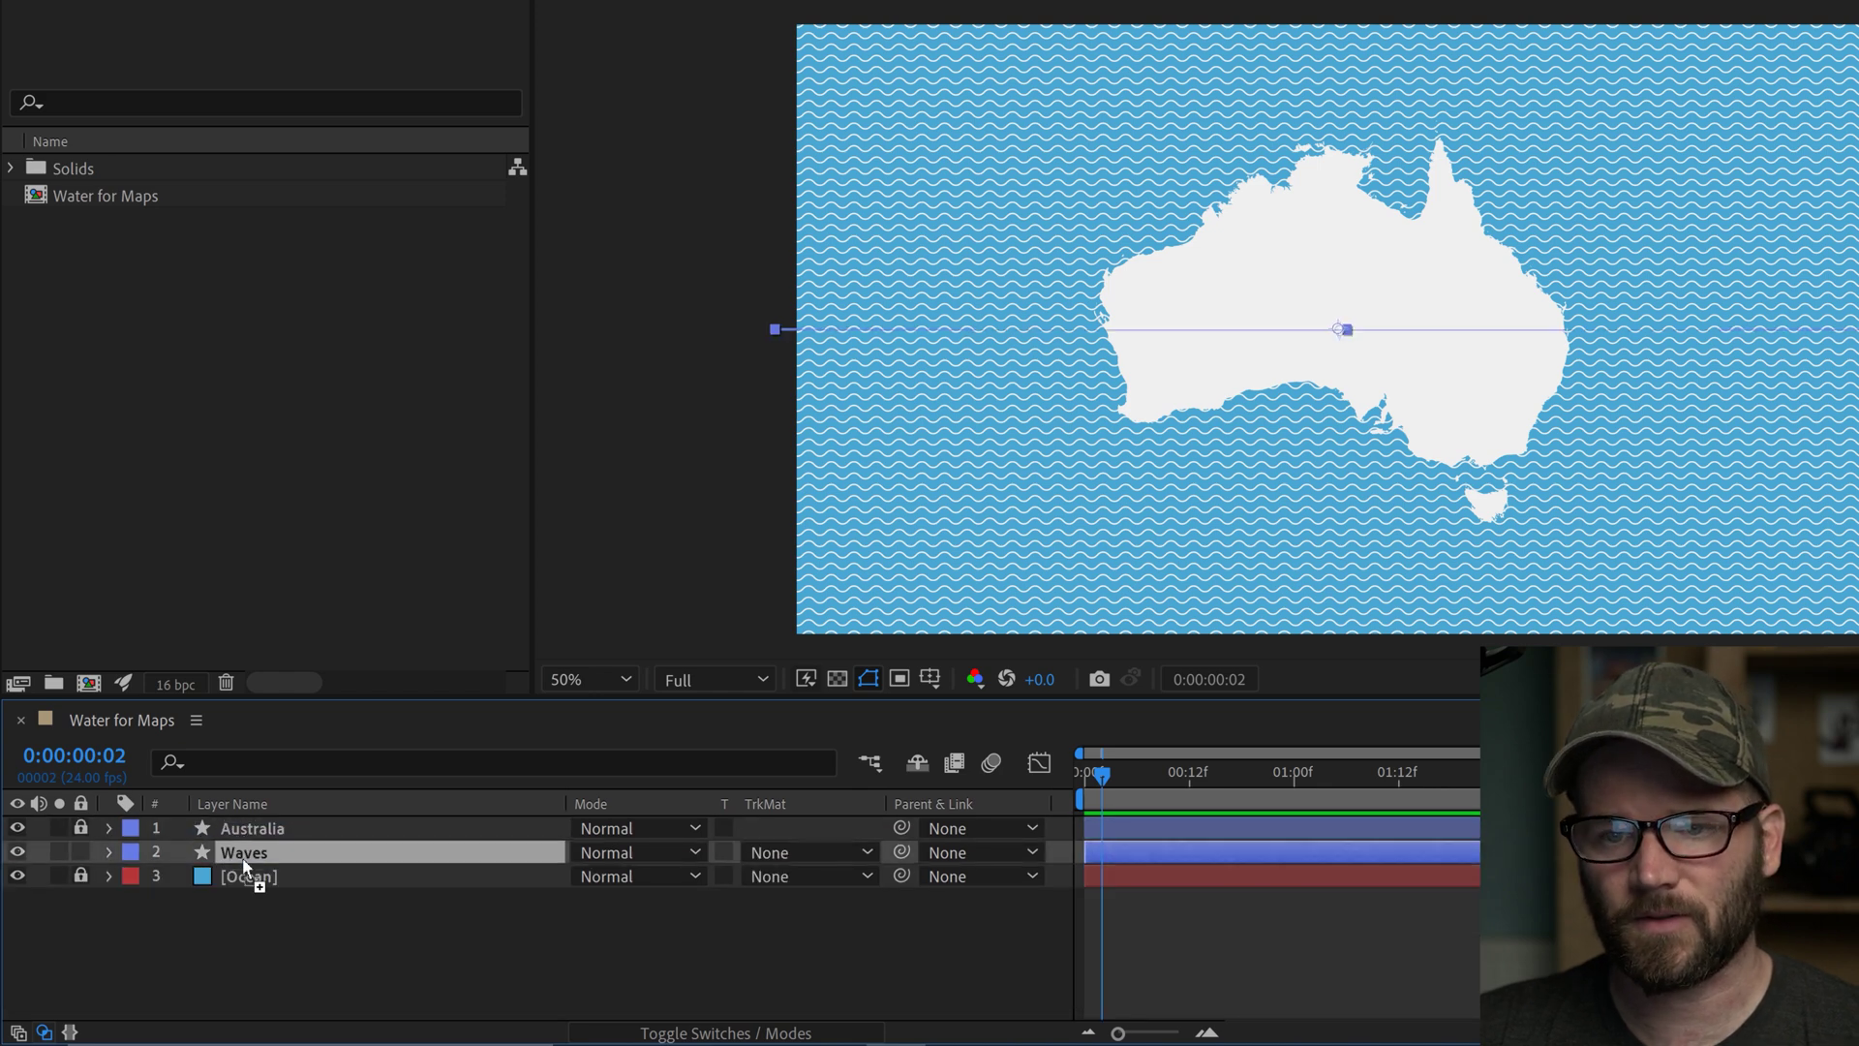
{"action": "left_click", "coordinate": [374, 978]}
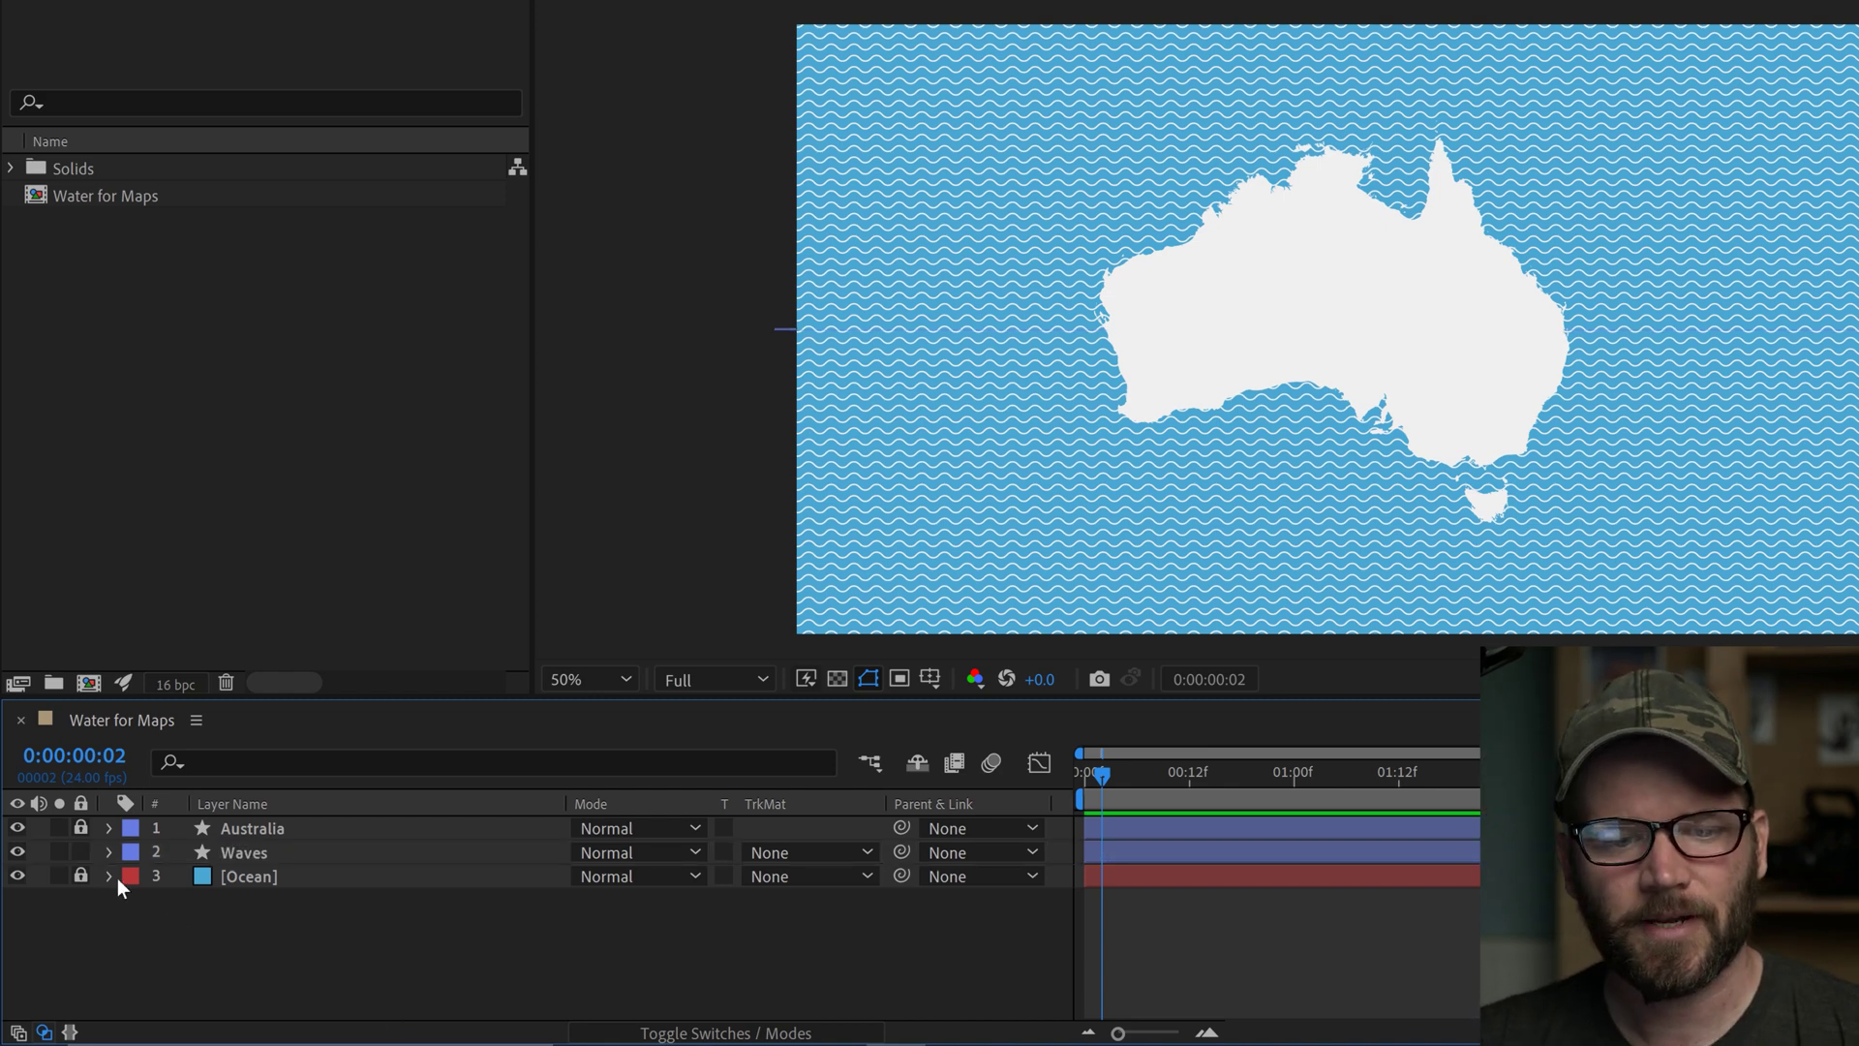
In the Waves Repeater 1 transform, set Start Opacity to 75% and End Opacity to 15%.
{"action": "left_click", "coordinate": [109, 851]}
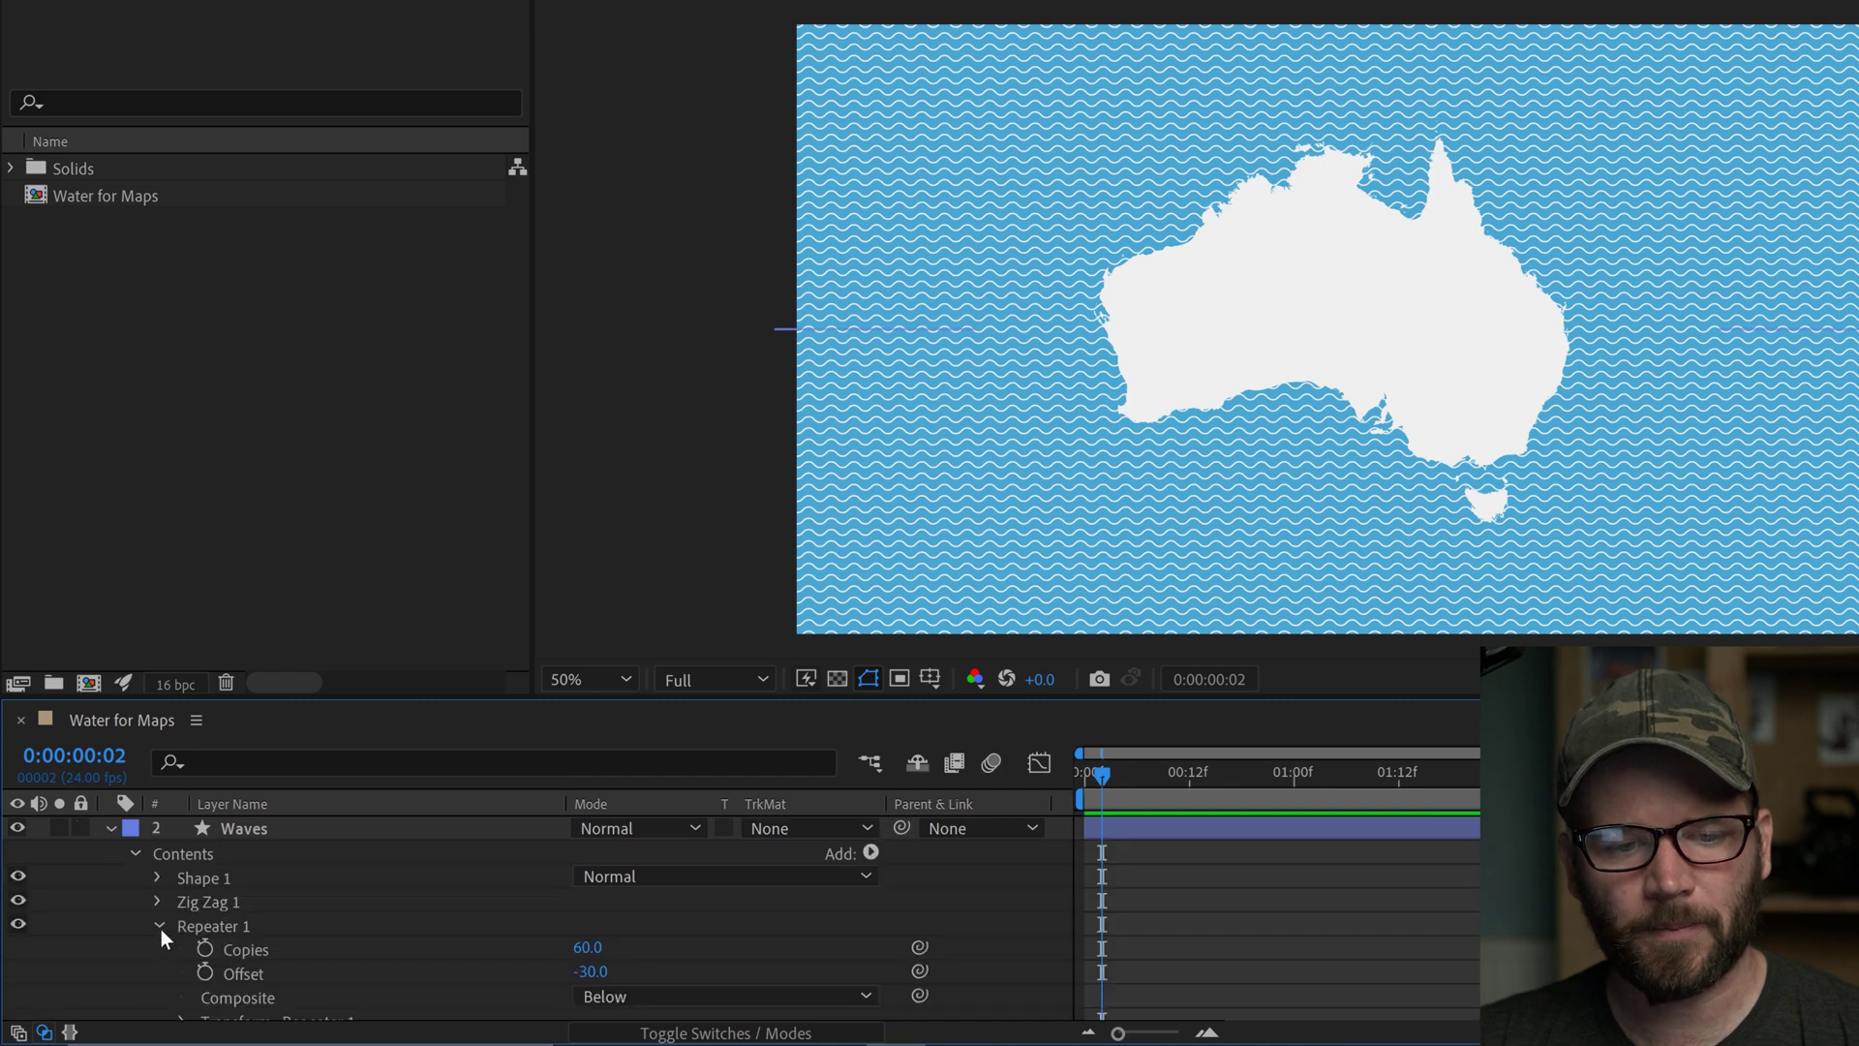
{"action": "scroll", "coordinate": [174, 934], "scroll_direction": "down", "scroll_amount": 2}
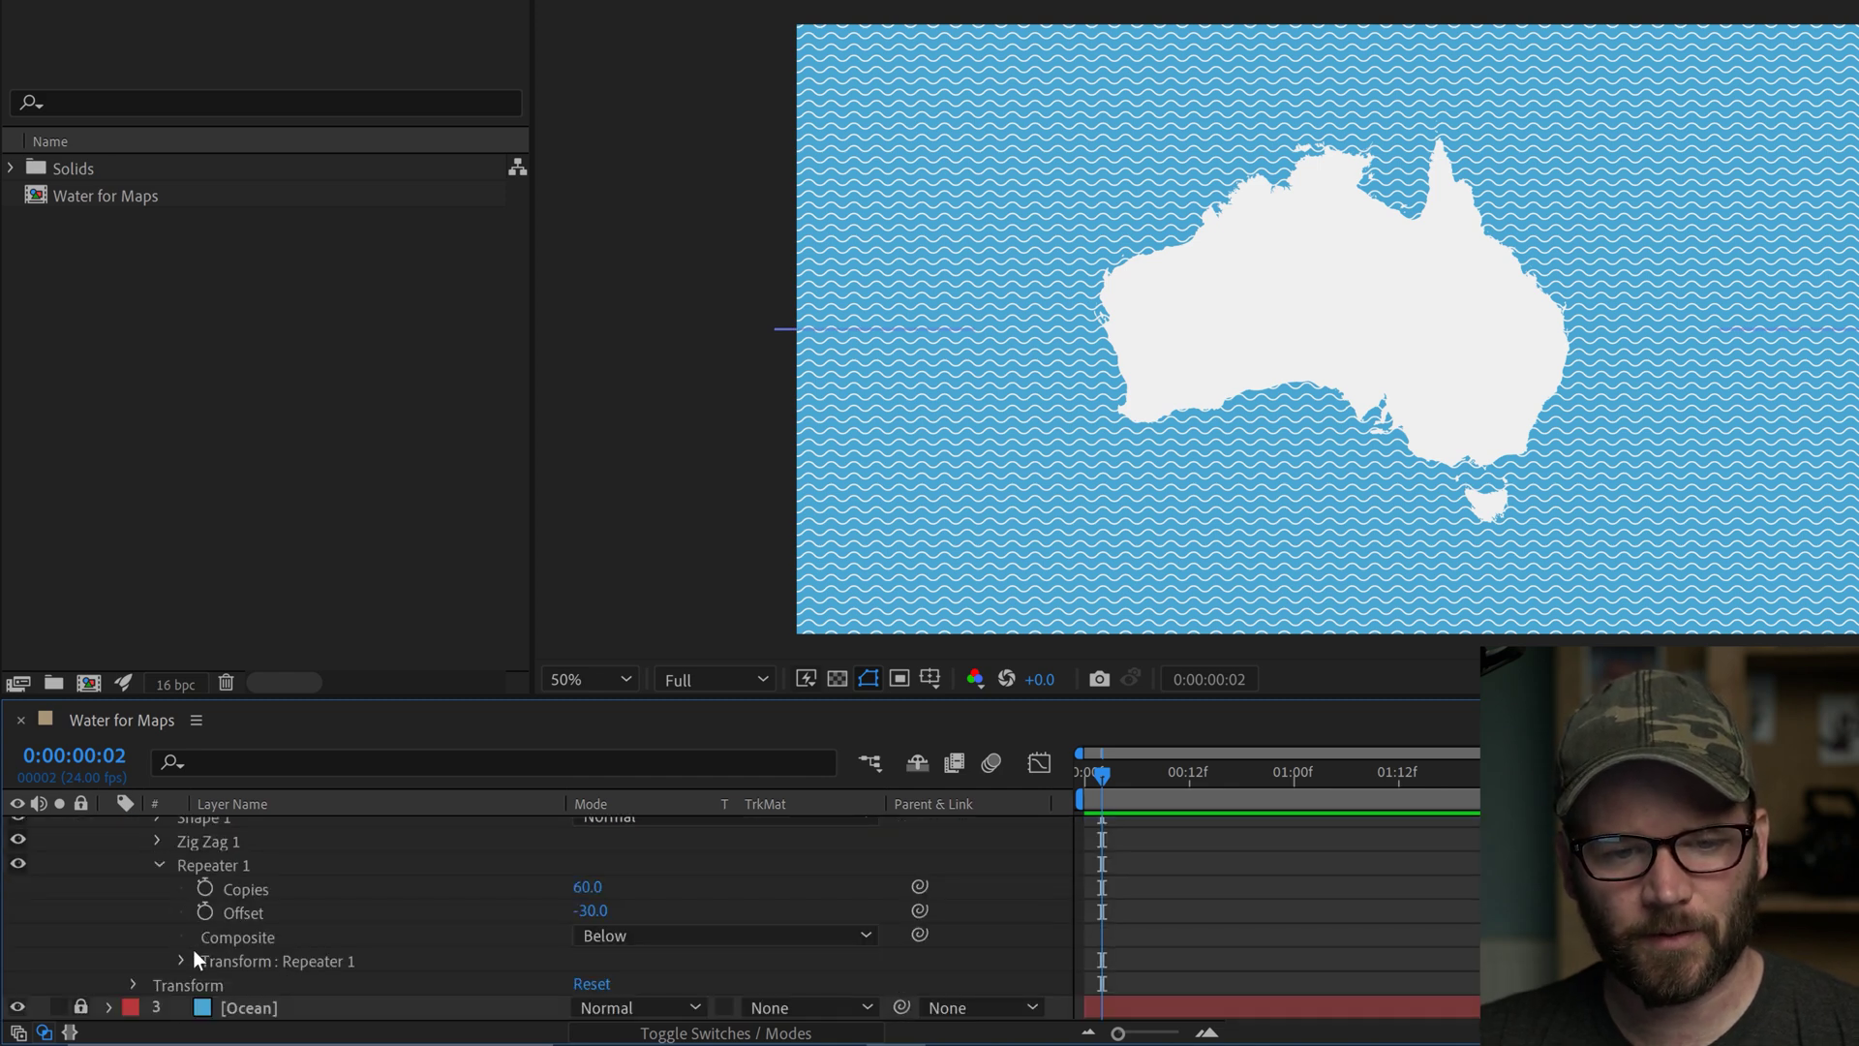
{"action": "left_click", "coordinate": [182, 961]}
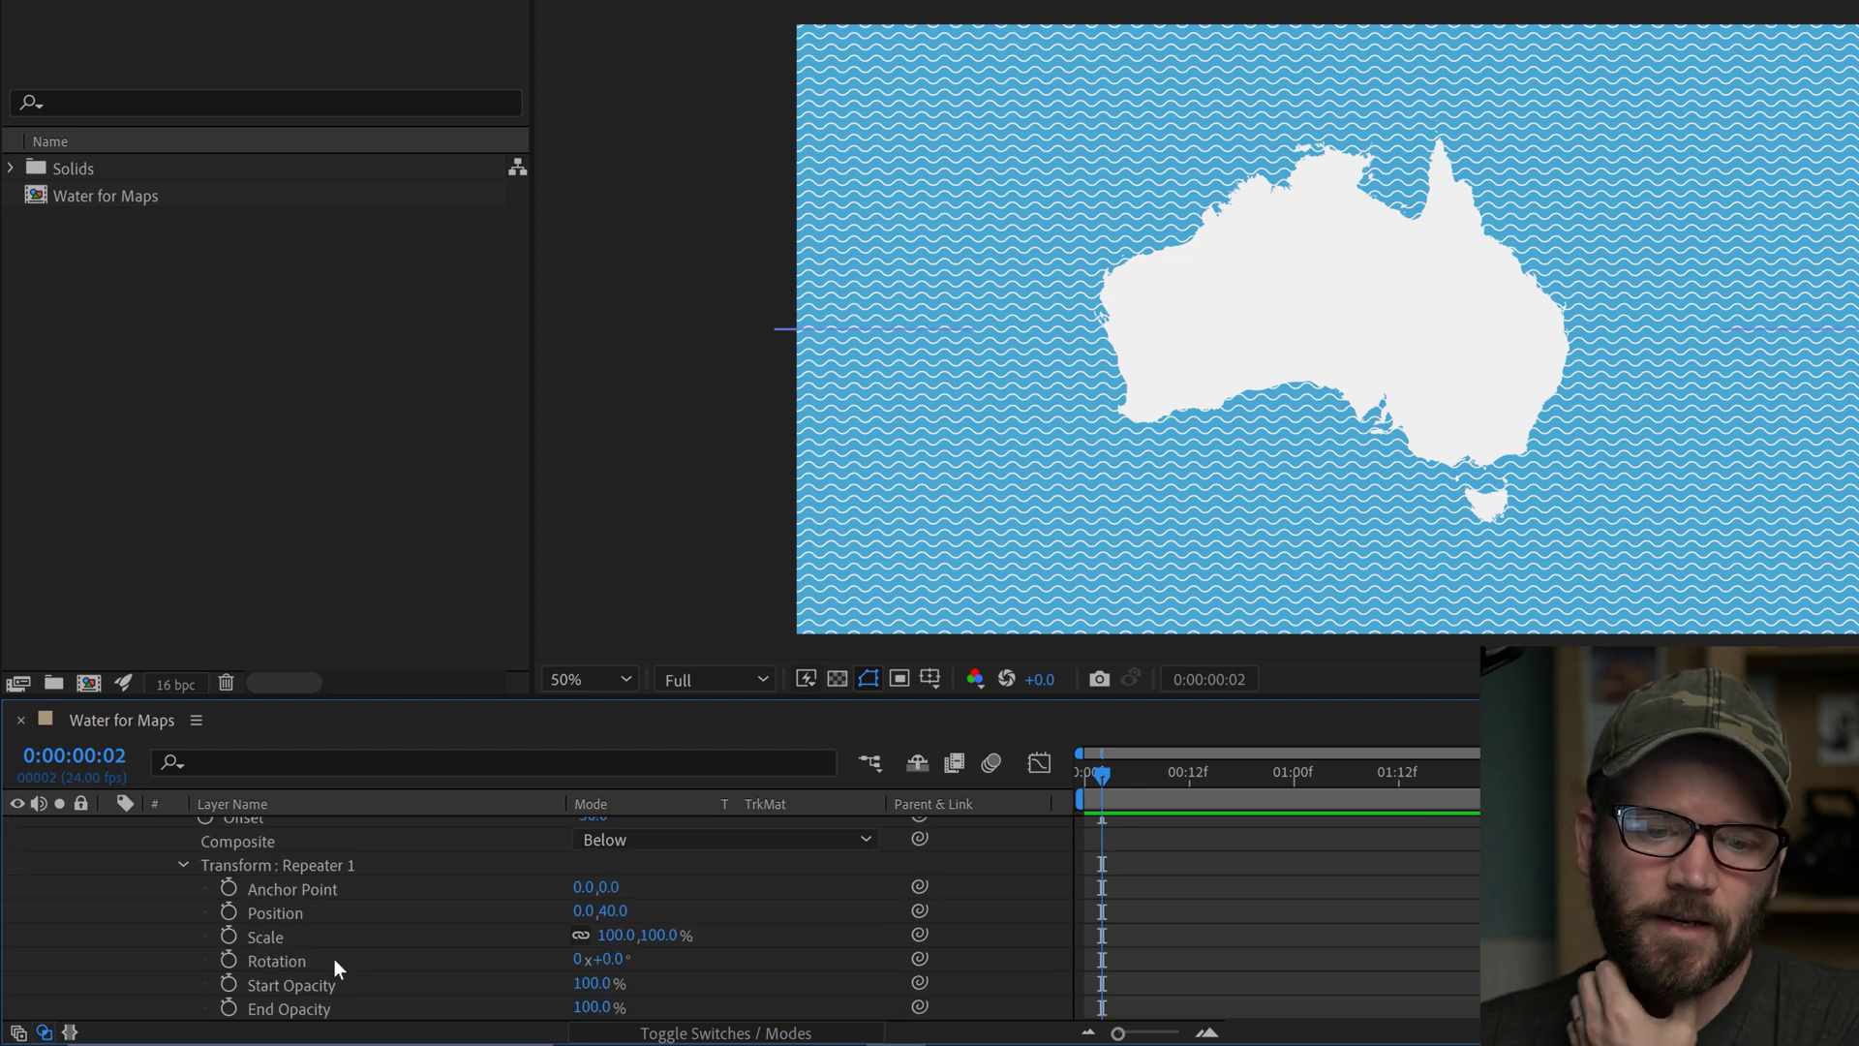
{"action": "scroll", "coordinate": [784, 990], "scroll_direction": "down", "scroll_amount": 2}
{"action": "left_click_drag", "start_coordinate": [614, 950], "coordinate": [593, 952]}
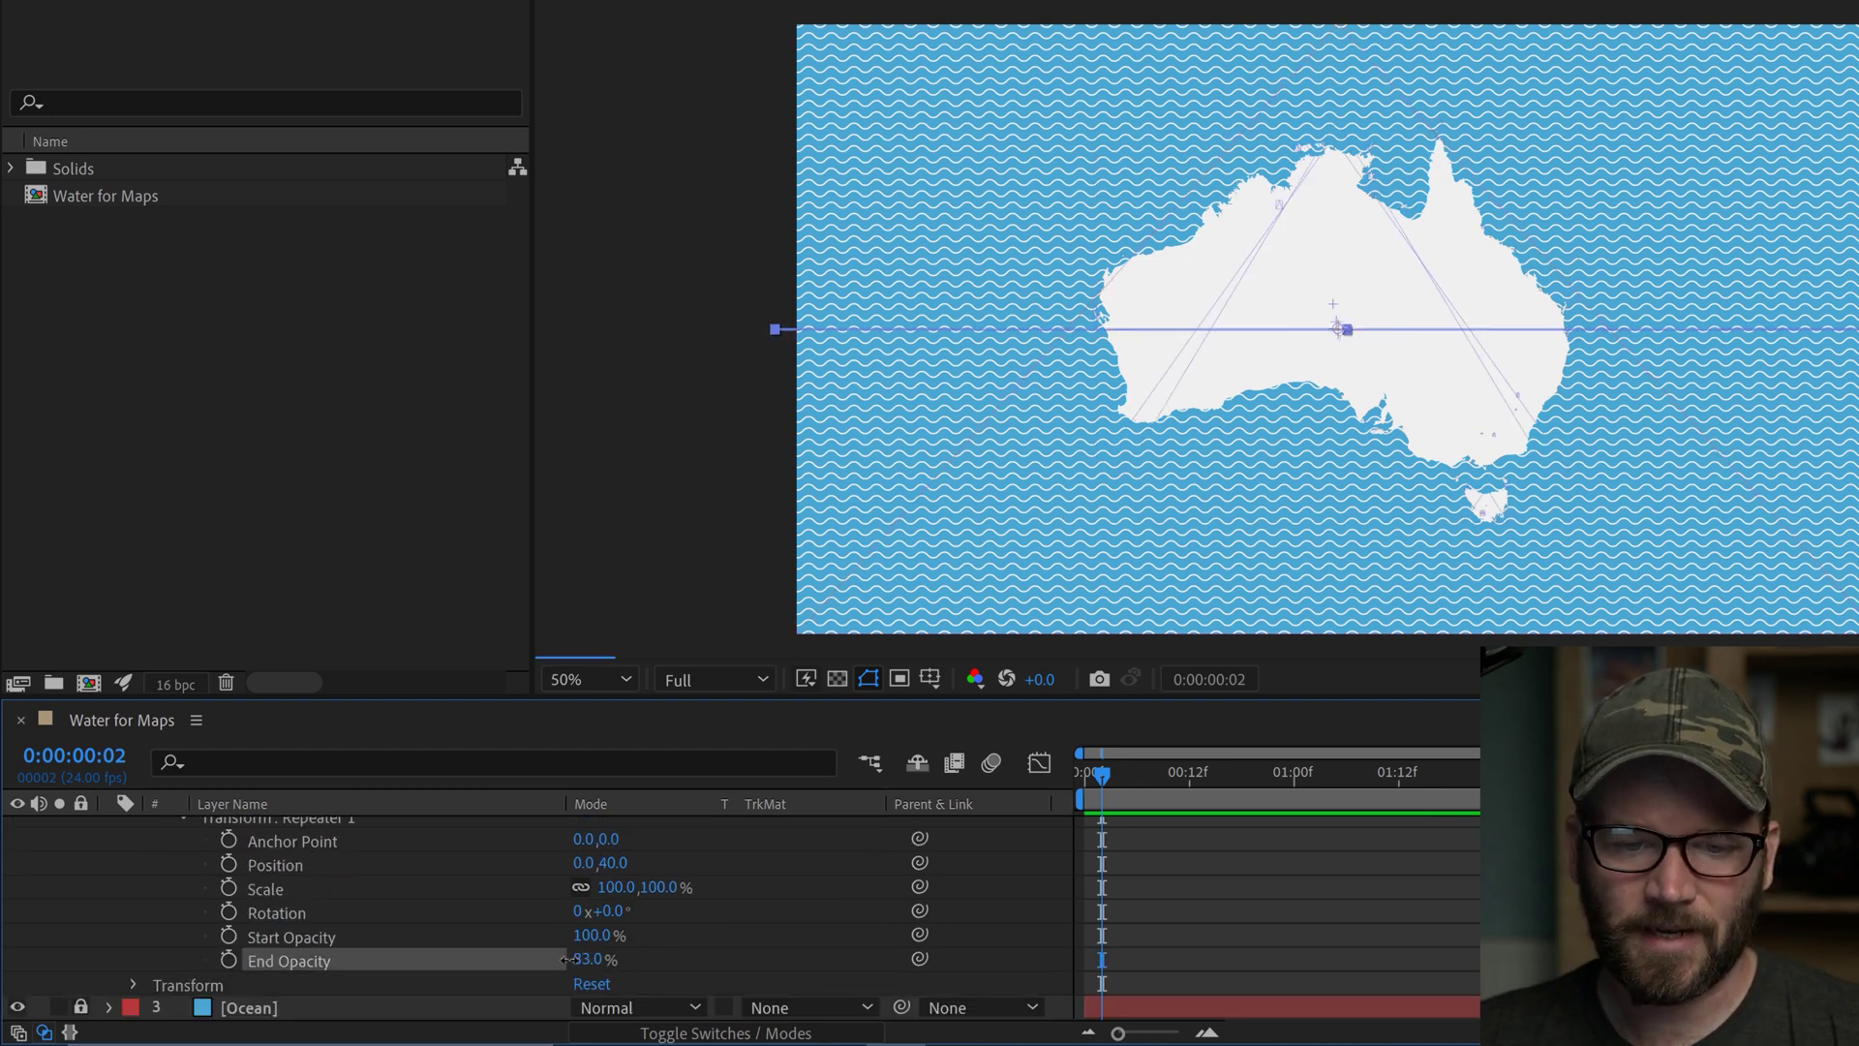
{"action": "left_click_drag", "start_coordinate": [566, 959], "coordinate": [565, 959]}
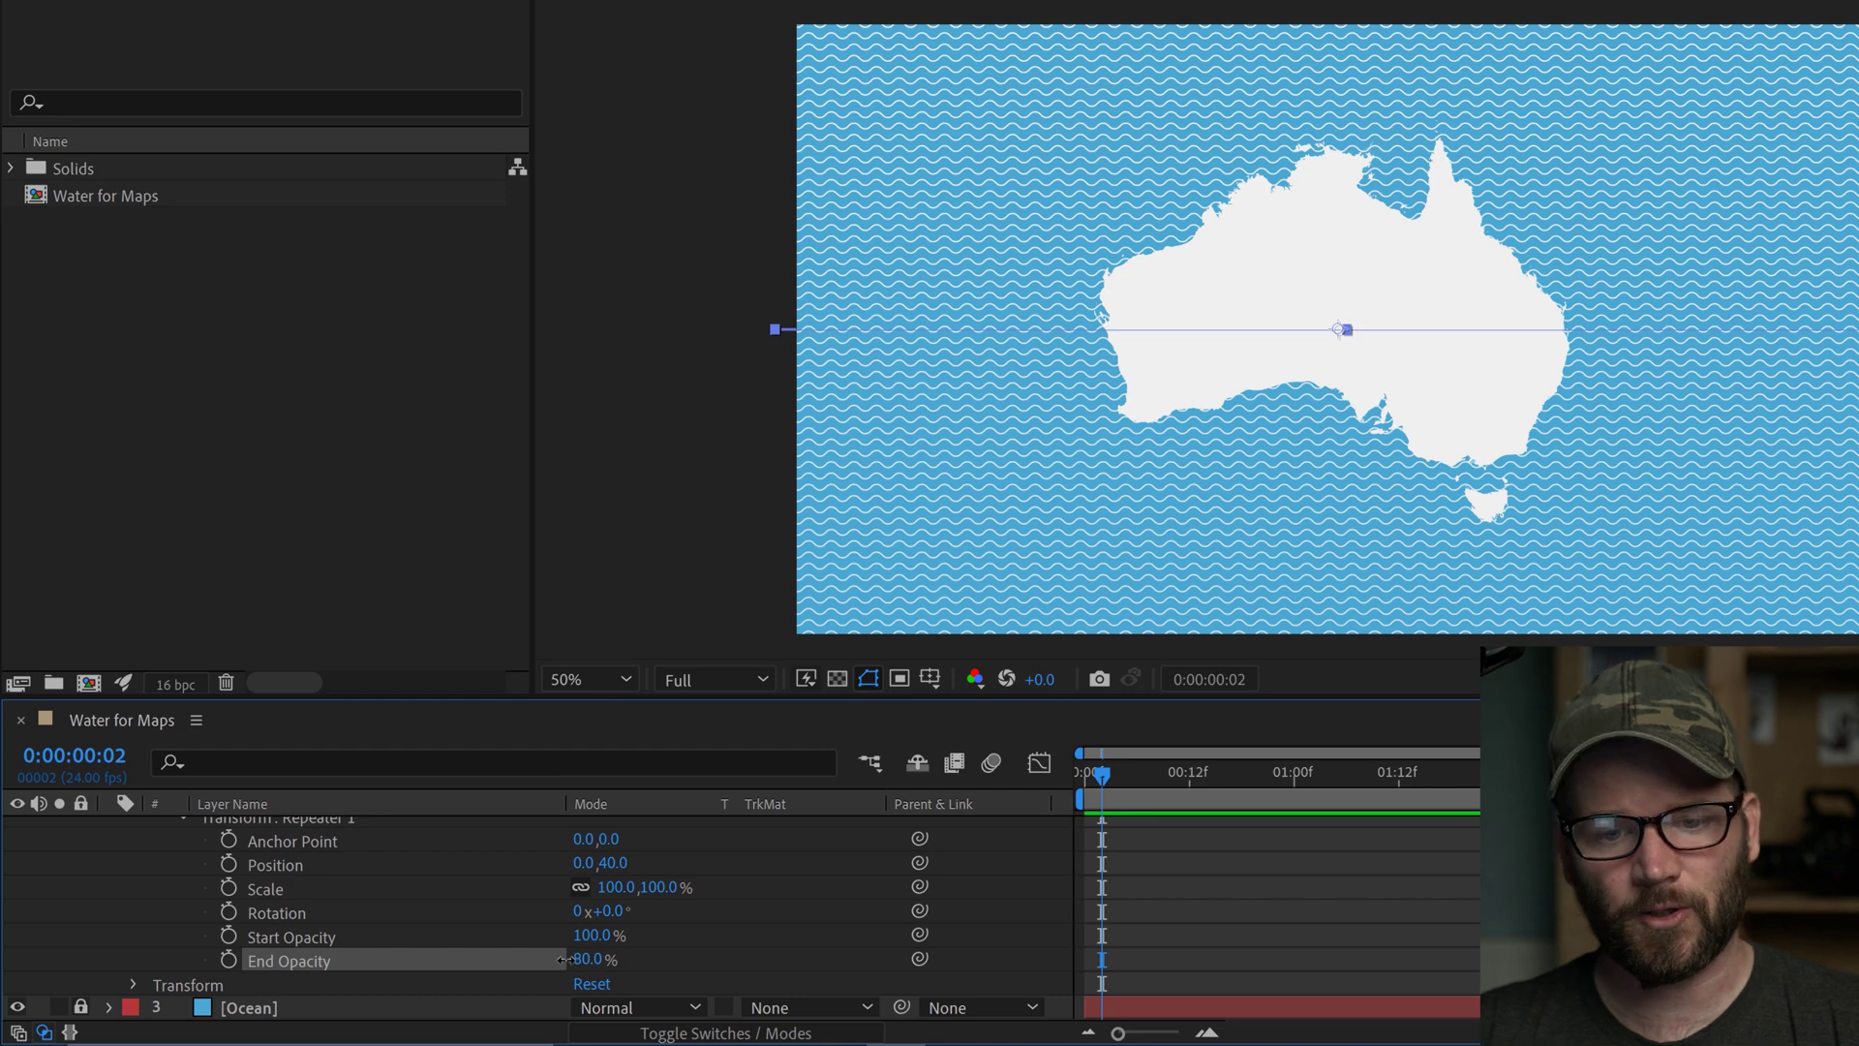
{"action": "left_click_drag", "start_coordinate": [600, 937], "coordinate": [594, 962]}
{"action": "left_click", "coordinate": [590, 958]}
{"action": "type", "text": "15"}
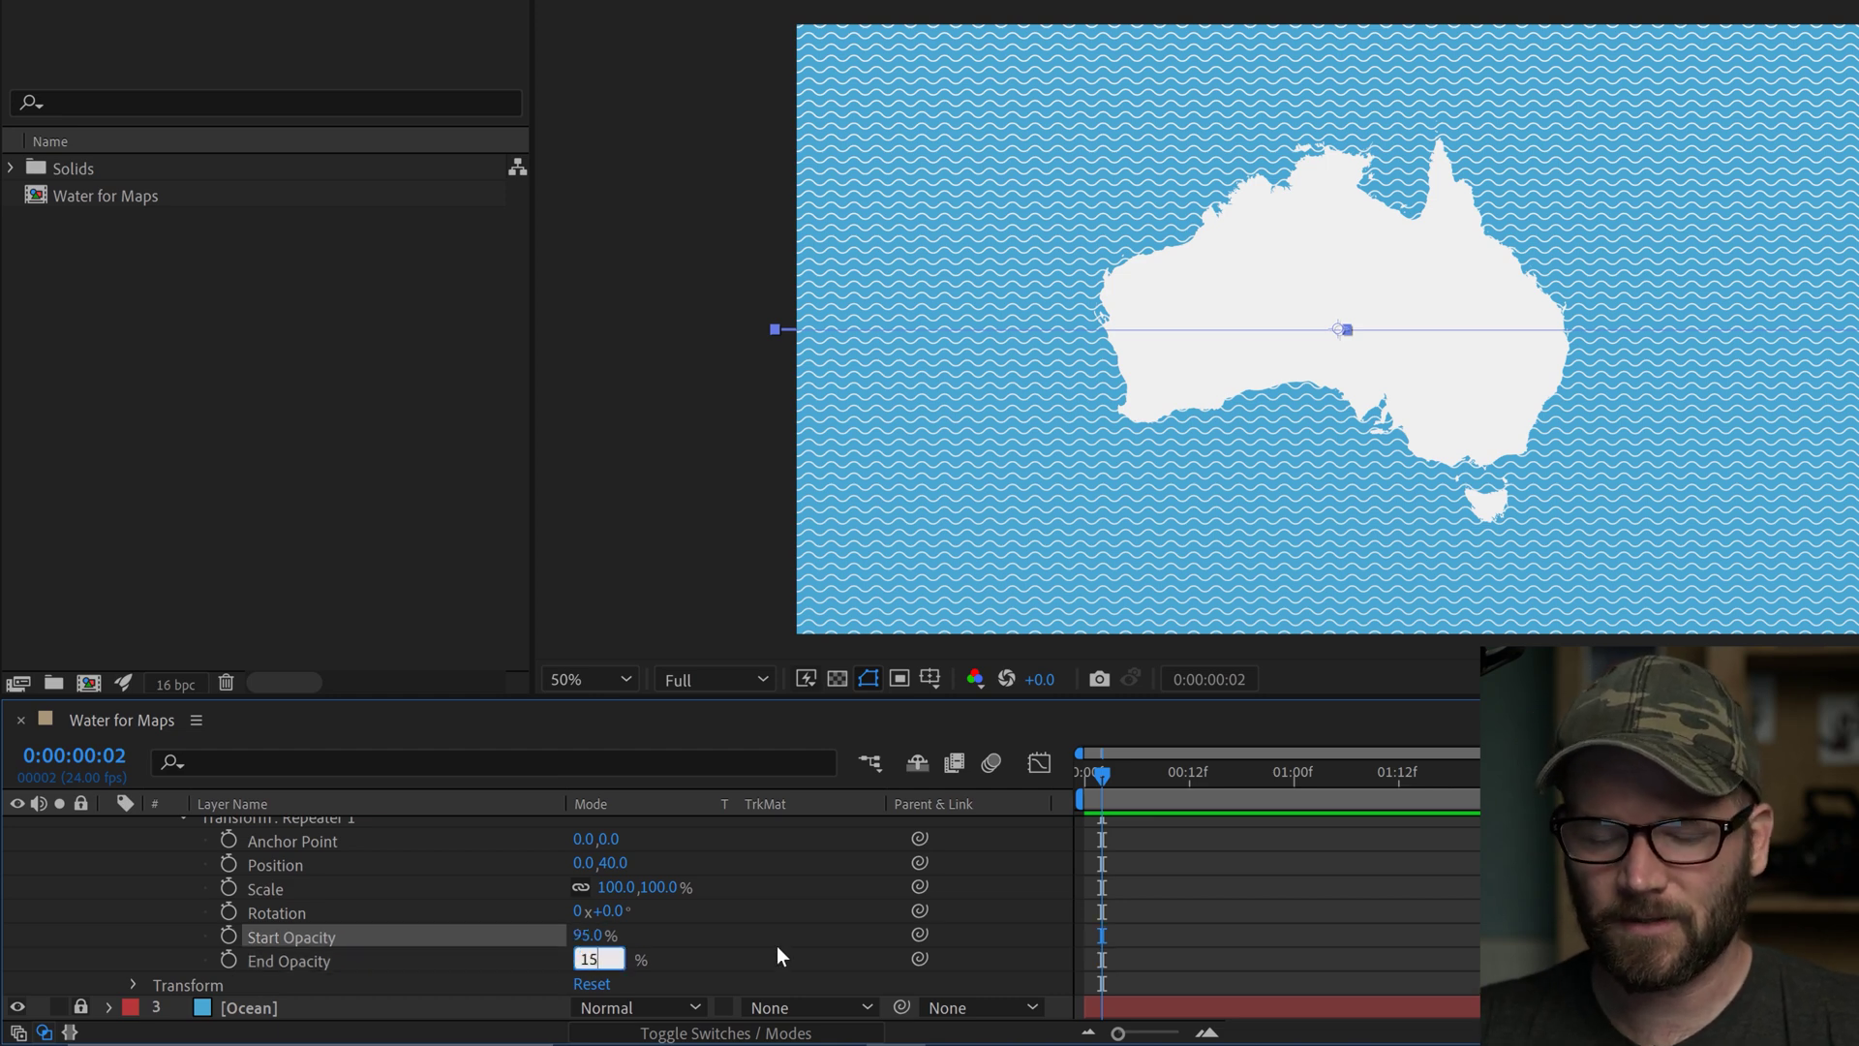
{"action": "key", "text": "Return"}
{"action": "left_click", "coordinate": [1496, 423]}
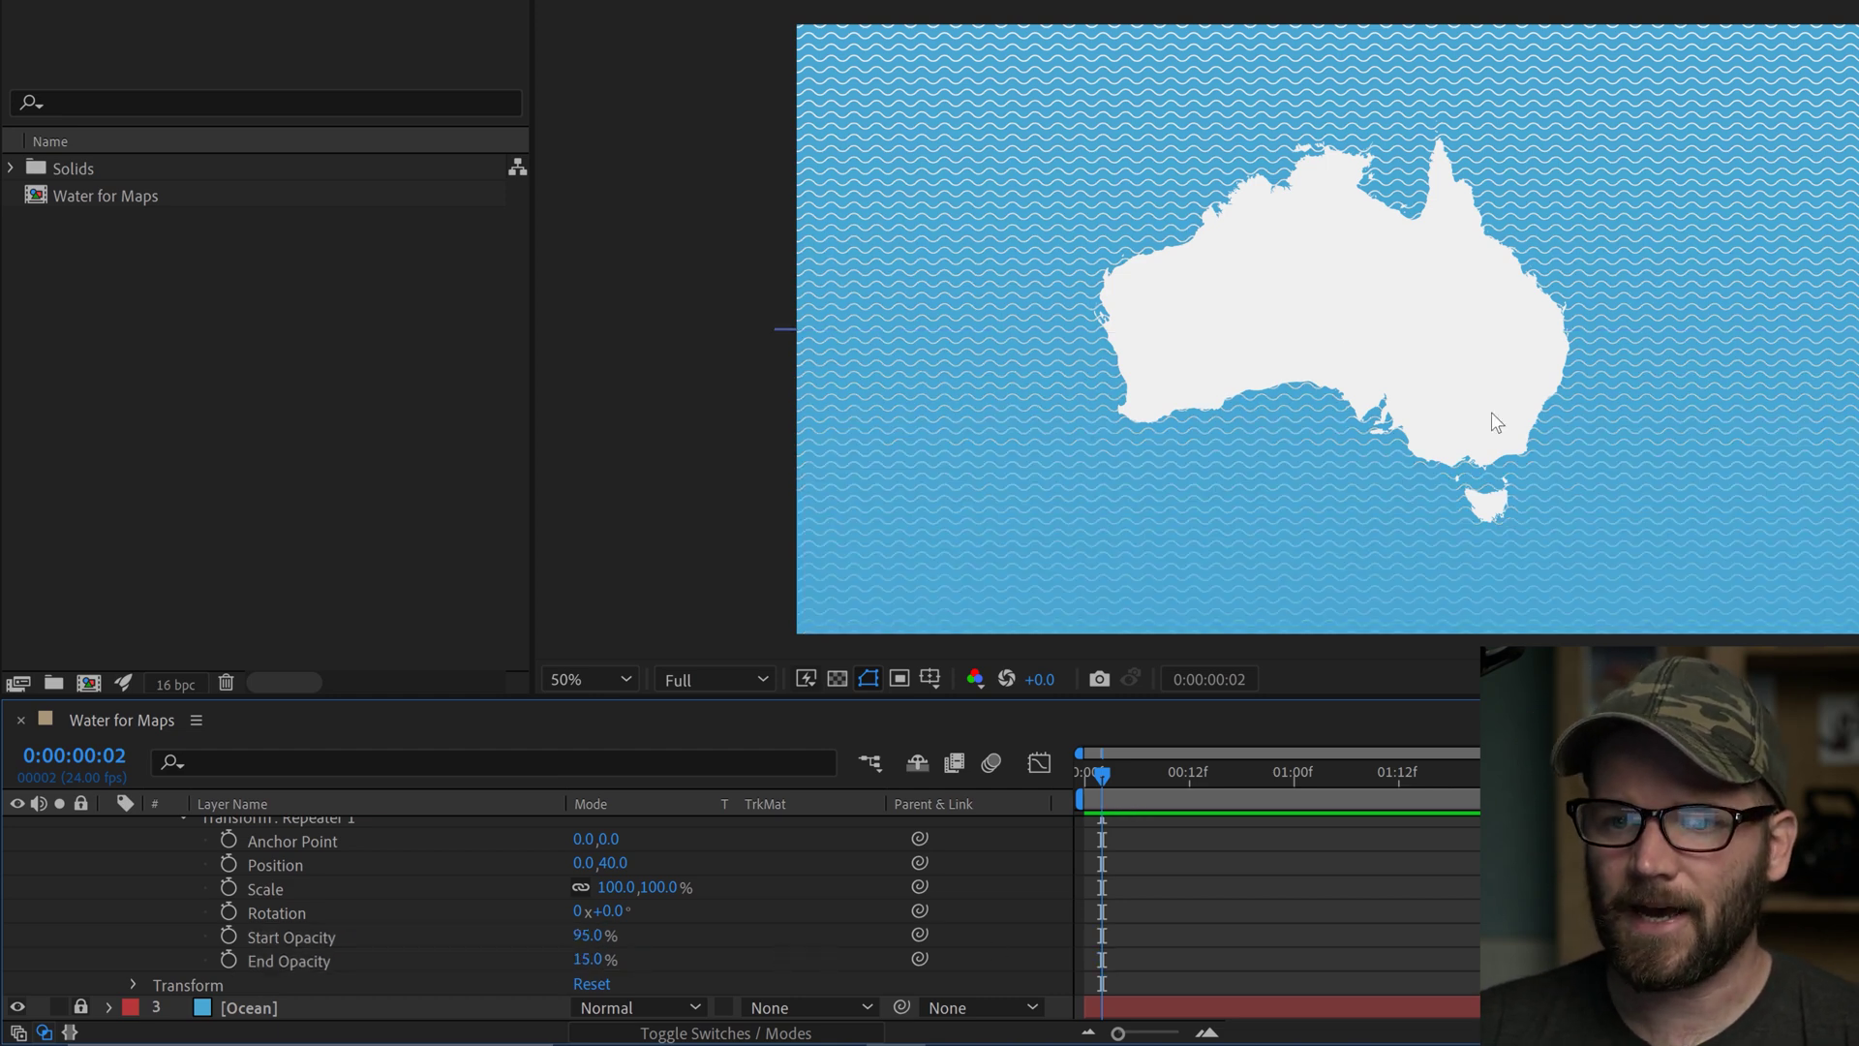
{"action": "left_click", "coordinate": [584, 936]}
{"action": "type", "text": "75"}
{"action": "key", "text": "Return"}
{"action": "left_click", "coordinate": [1204, 906]}
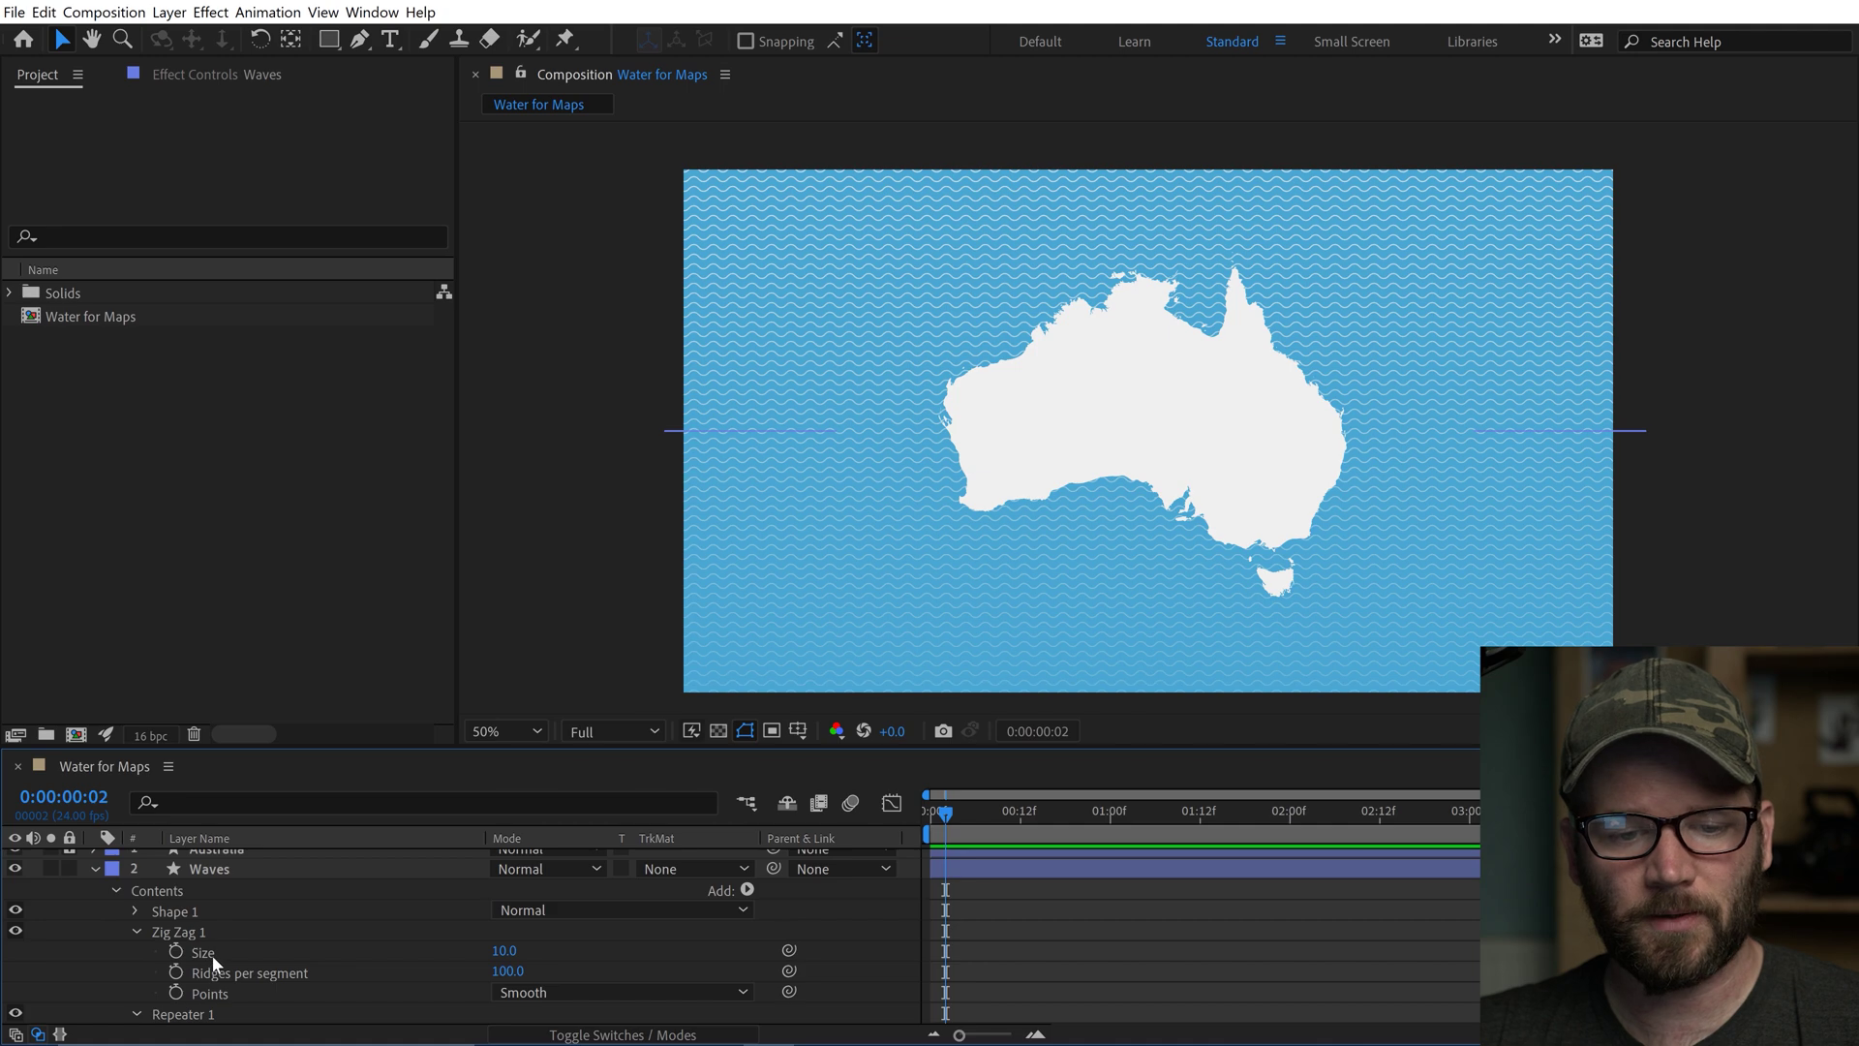
Set the Waves Zig Zag 1 Size to 5 and Ridges per segment to 100.
{"action": "left_click_drag", "start_coordinate": [502, 953], "coordinate": [524, 937]}
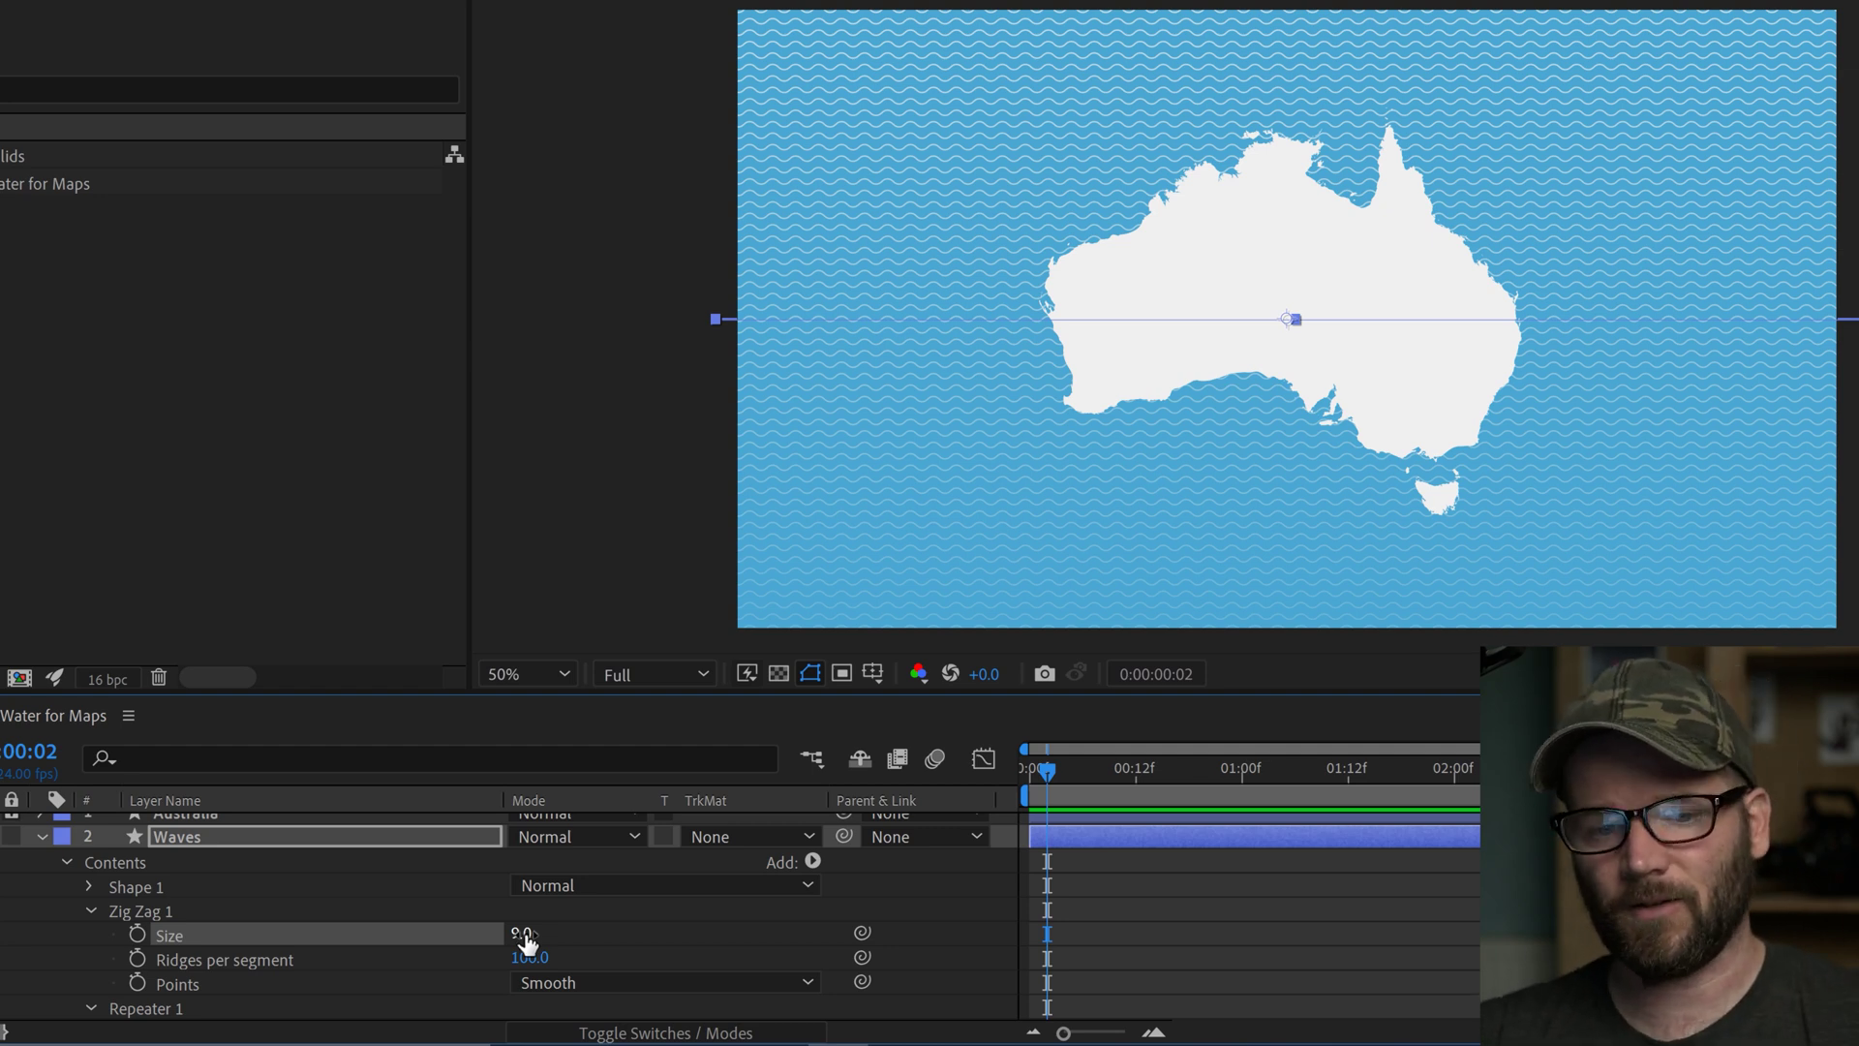
{"action": "left_click", "coordinate": [524, 934]}
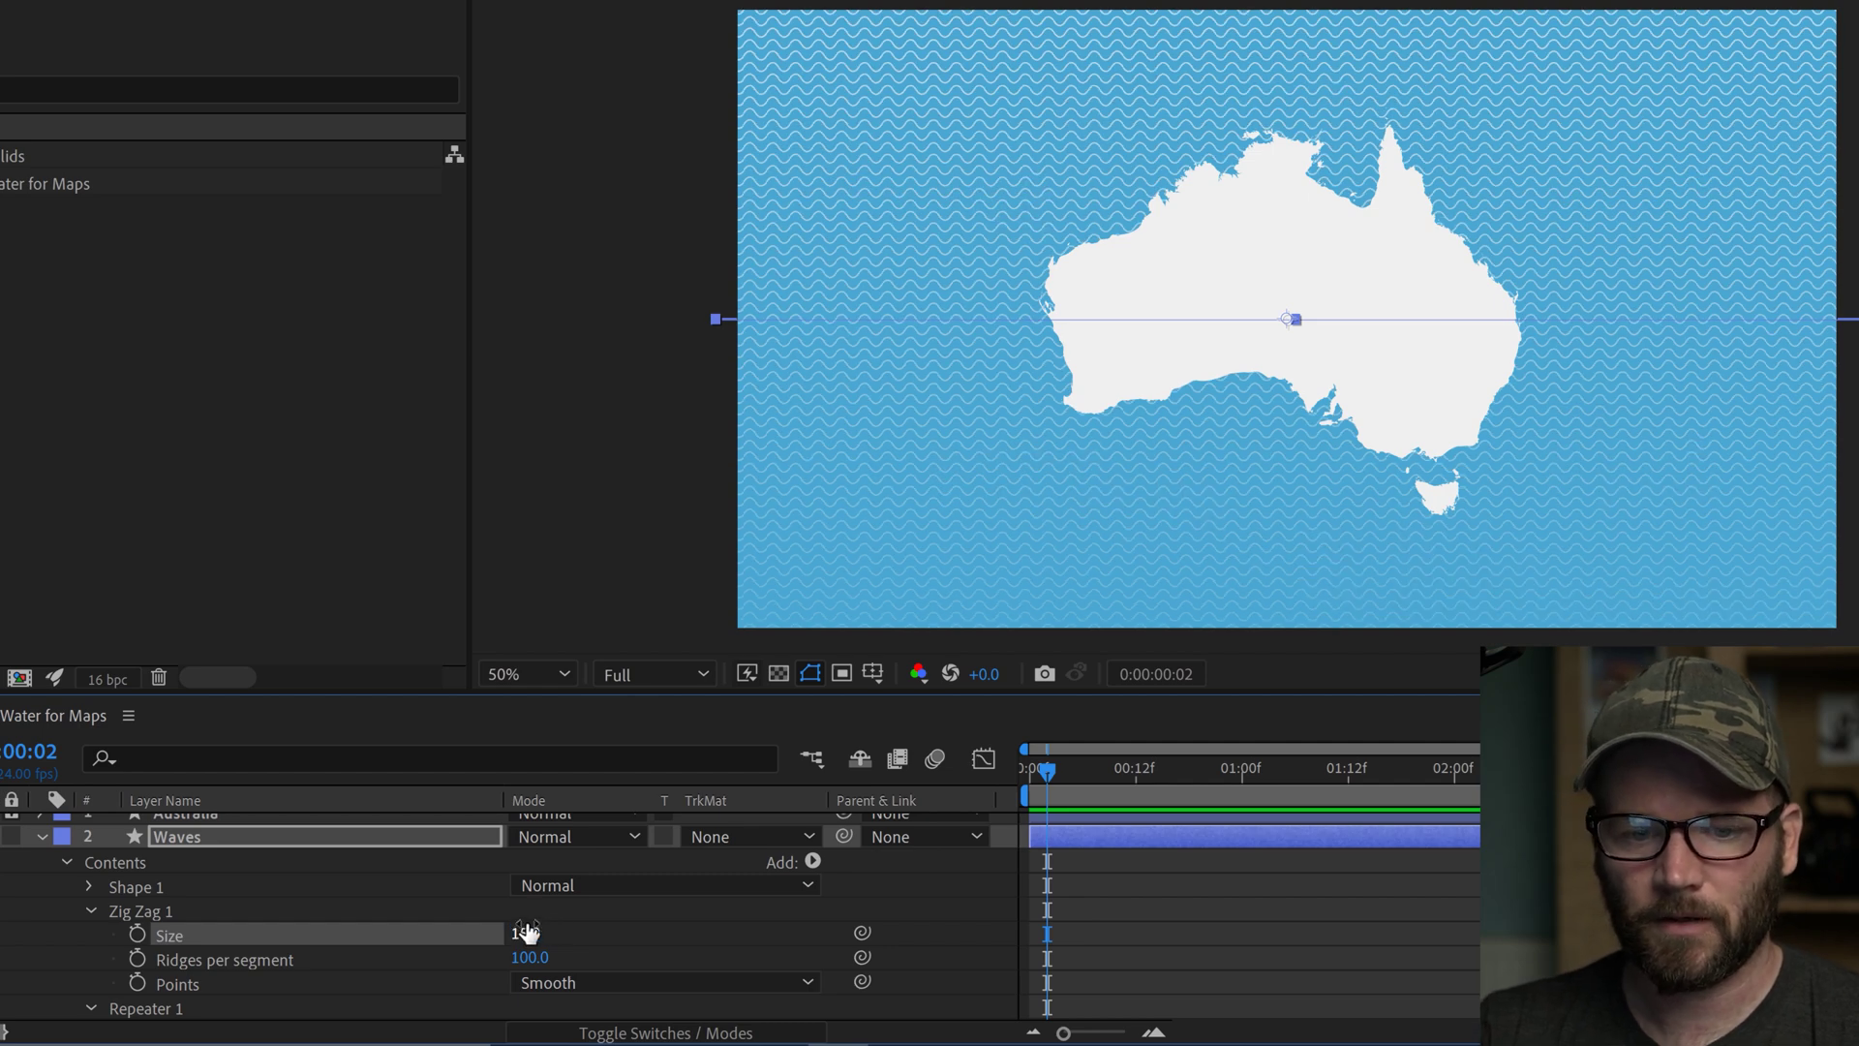
{"action": "left_click", "coordinate": [530, 930]}
{"action": "type", "text": "5"}
{"action": "key", "text": "Return"}
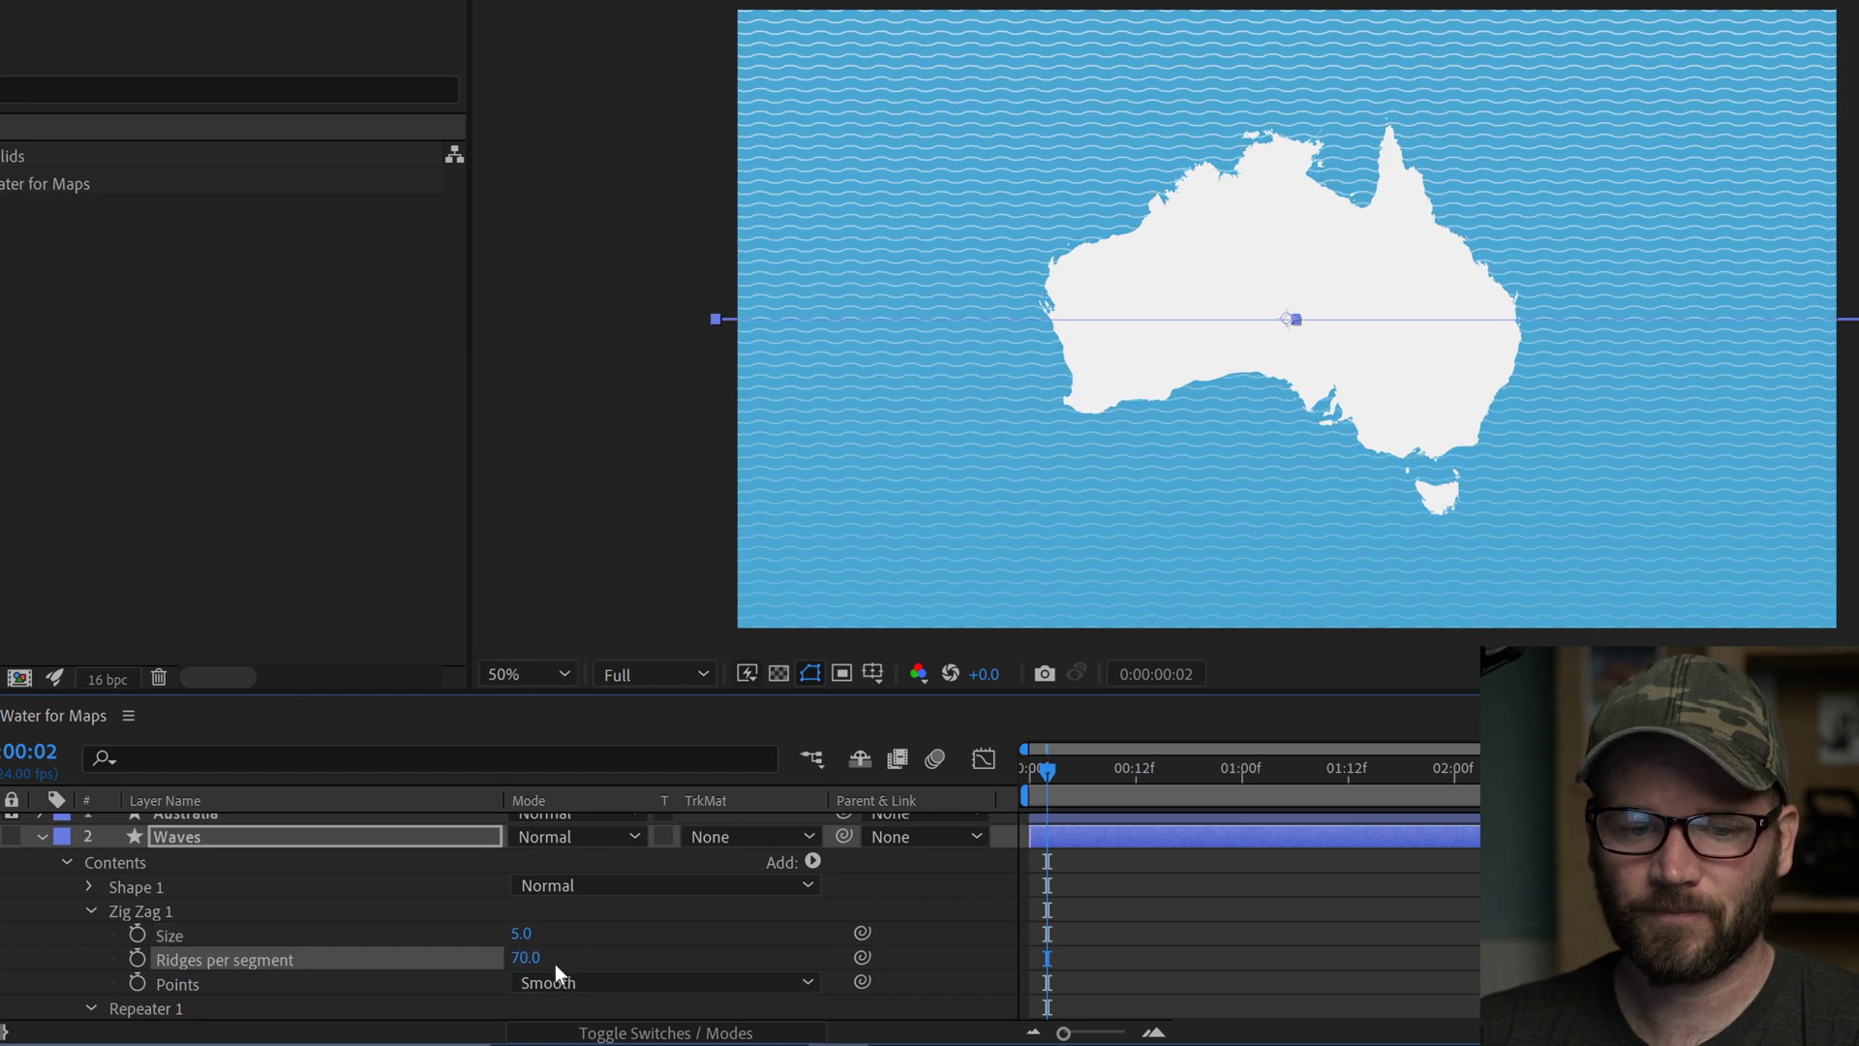
{"action": "left_click", "coordinate": [531, 956]}
{"action": "type", "text": "100"}
{"action": "key", "text": "Return"}
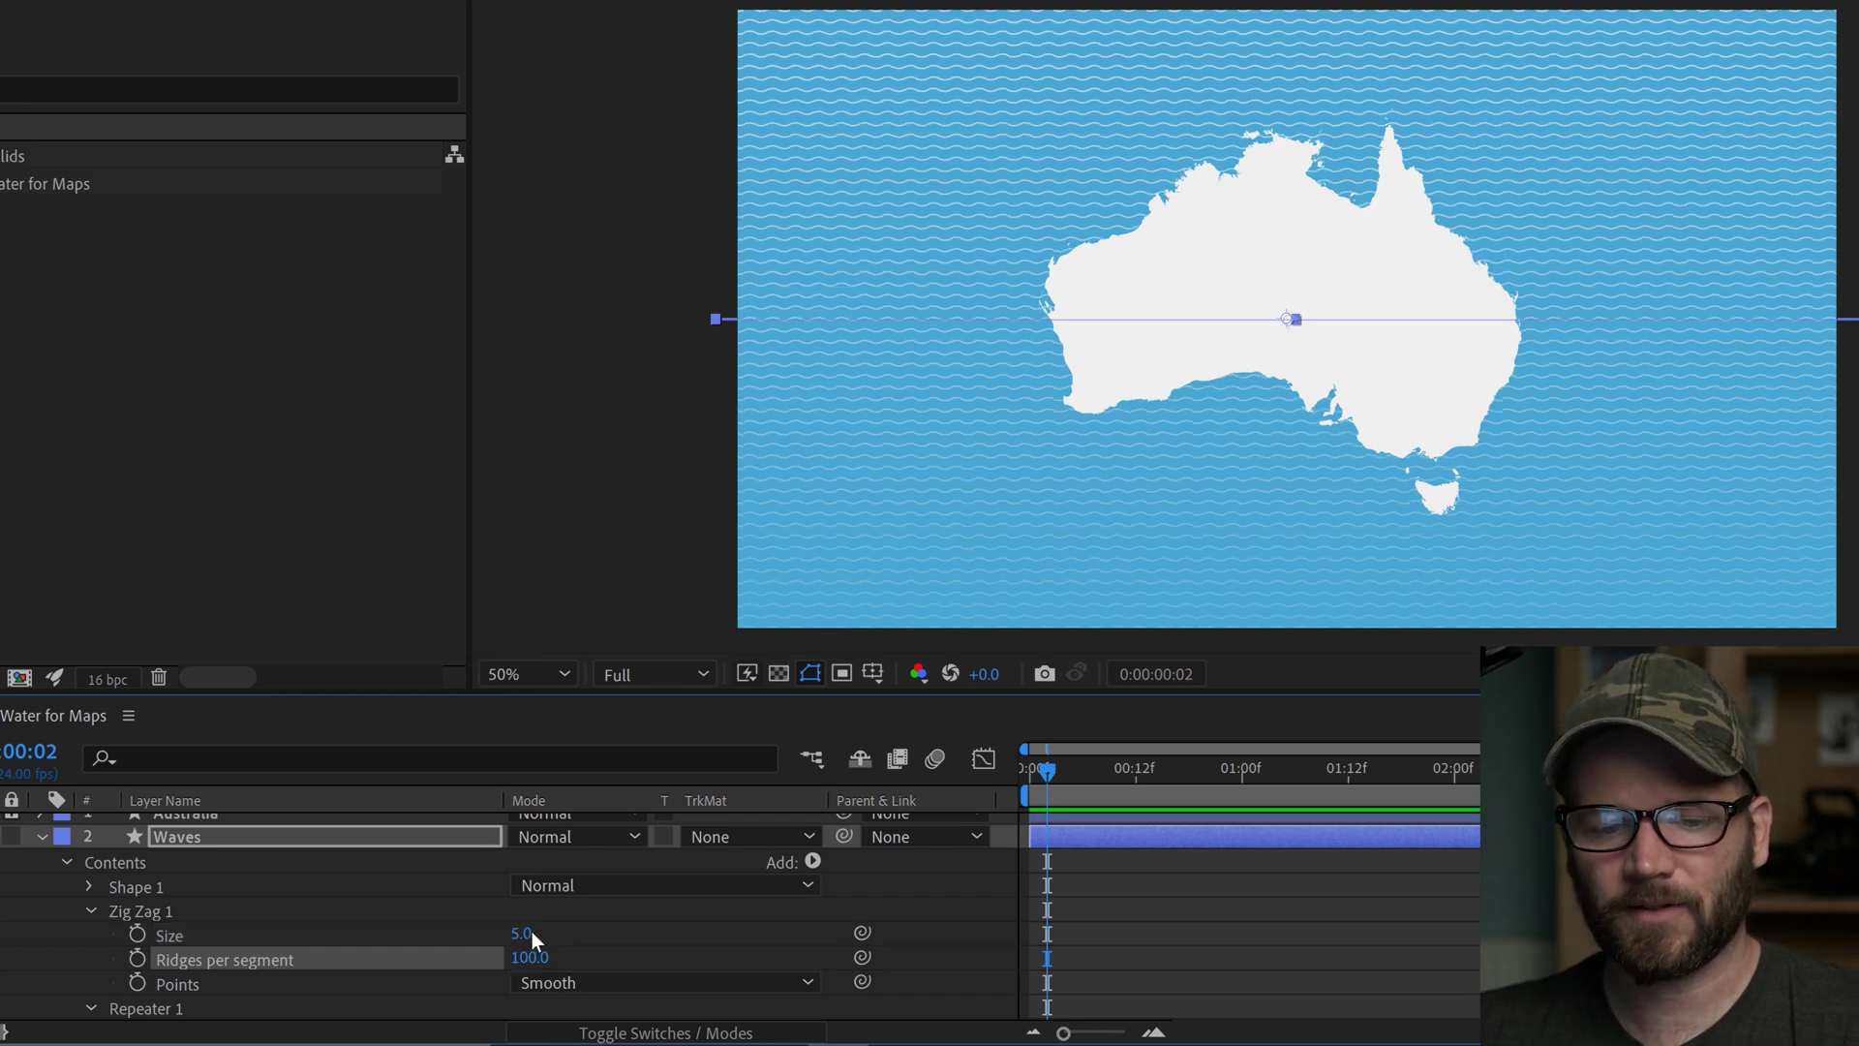
{"action": "key", "text": "Return"}
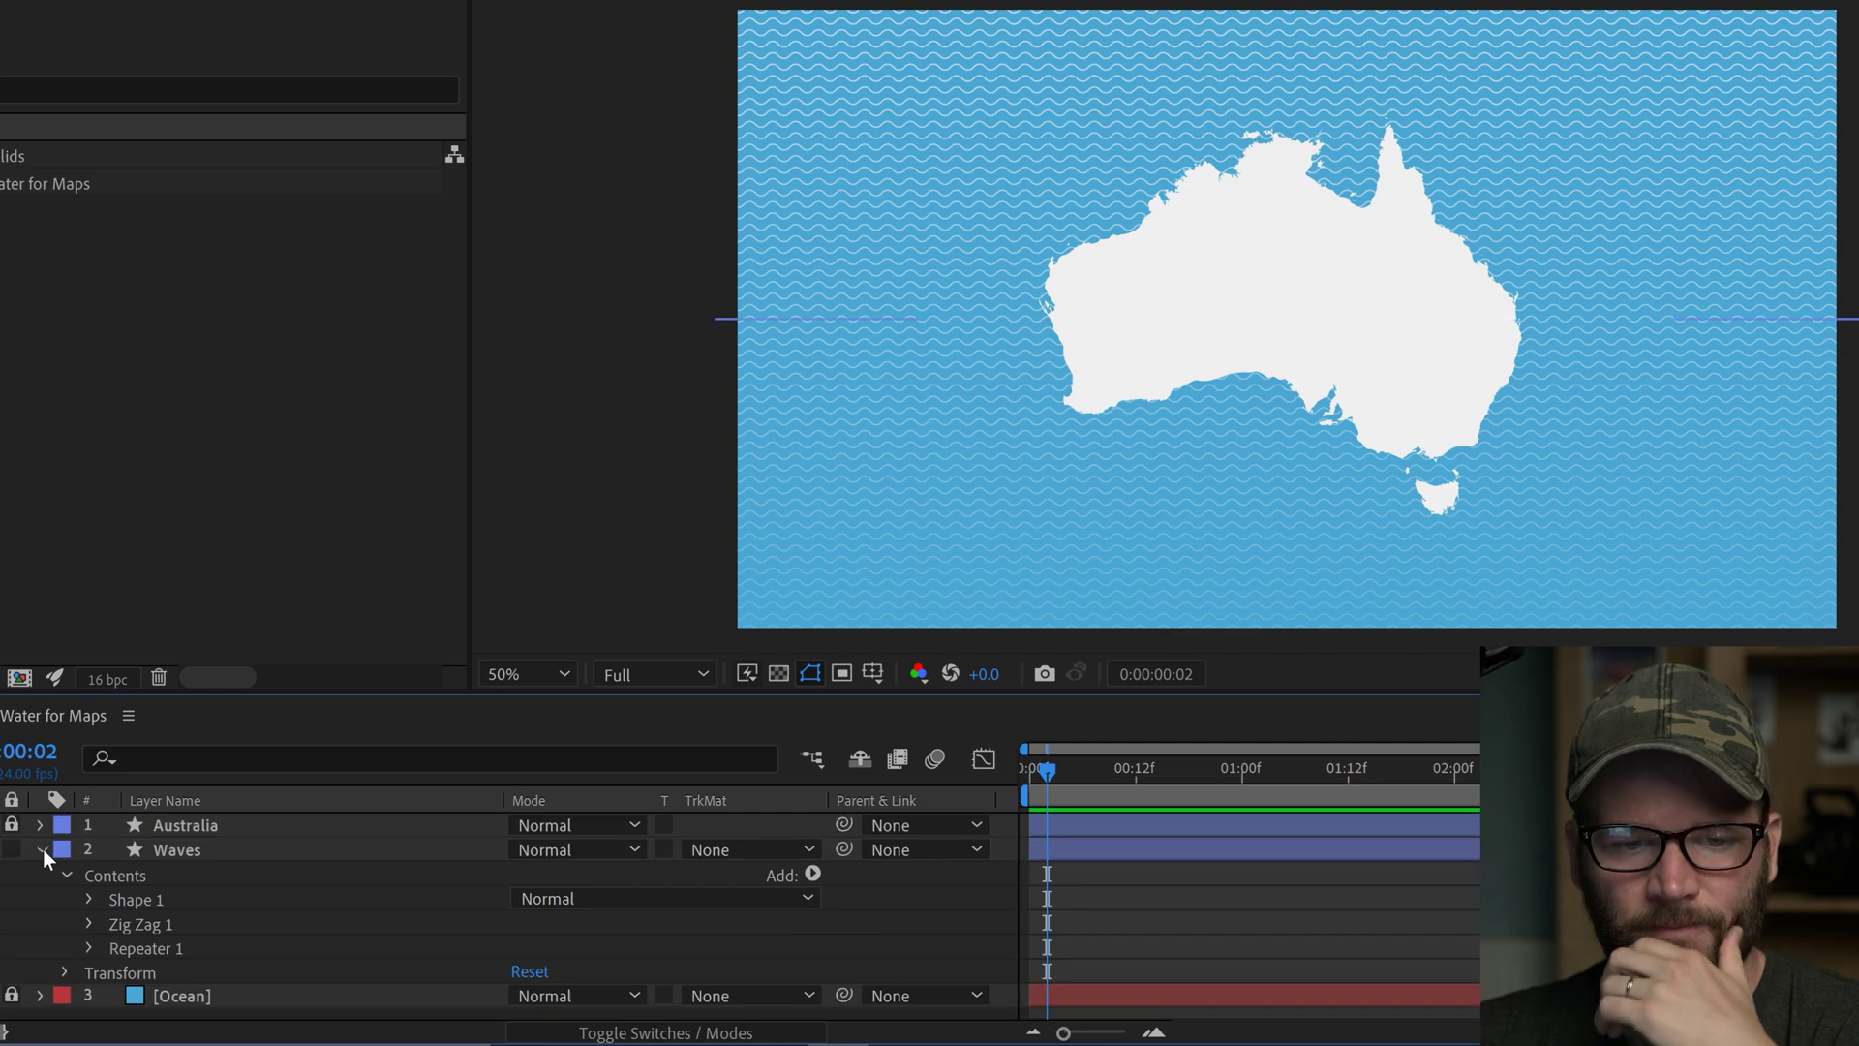
{"action": "left_click", "coordinate": [43, 848]}
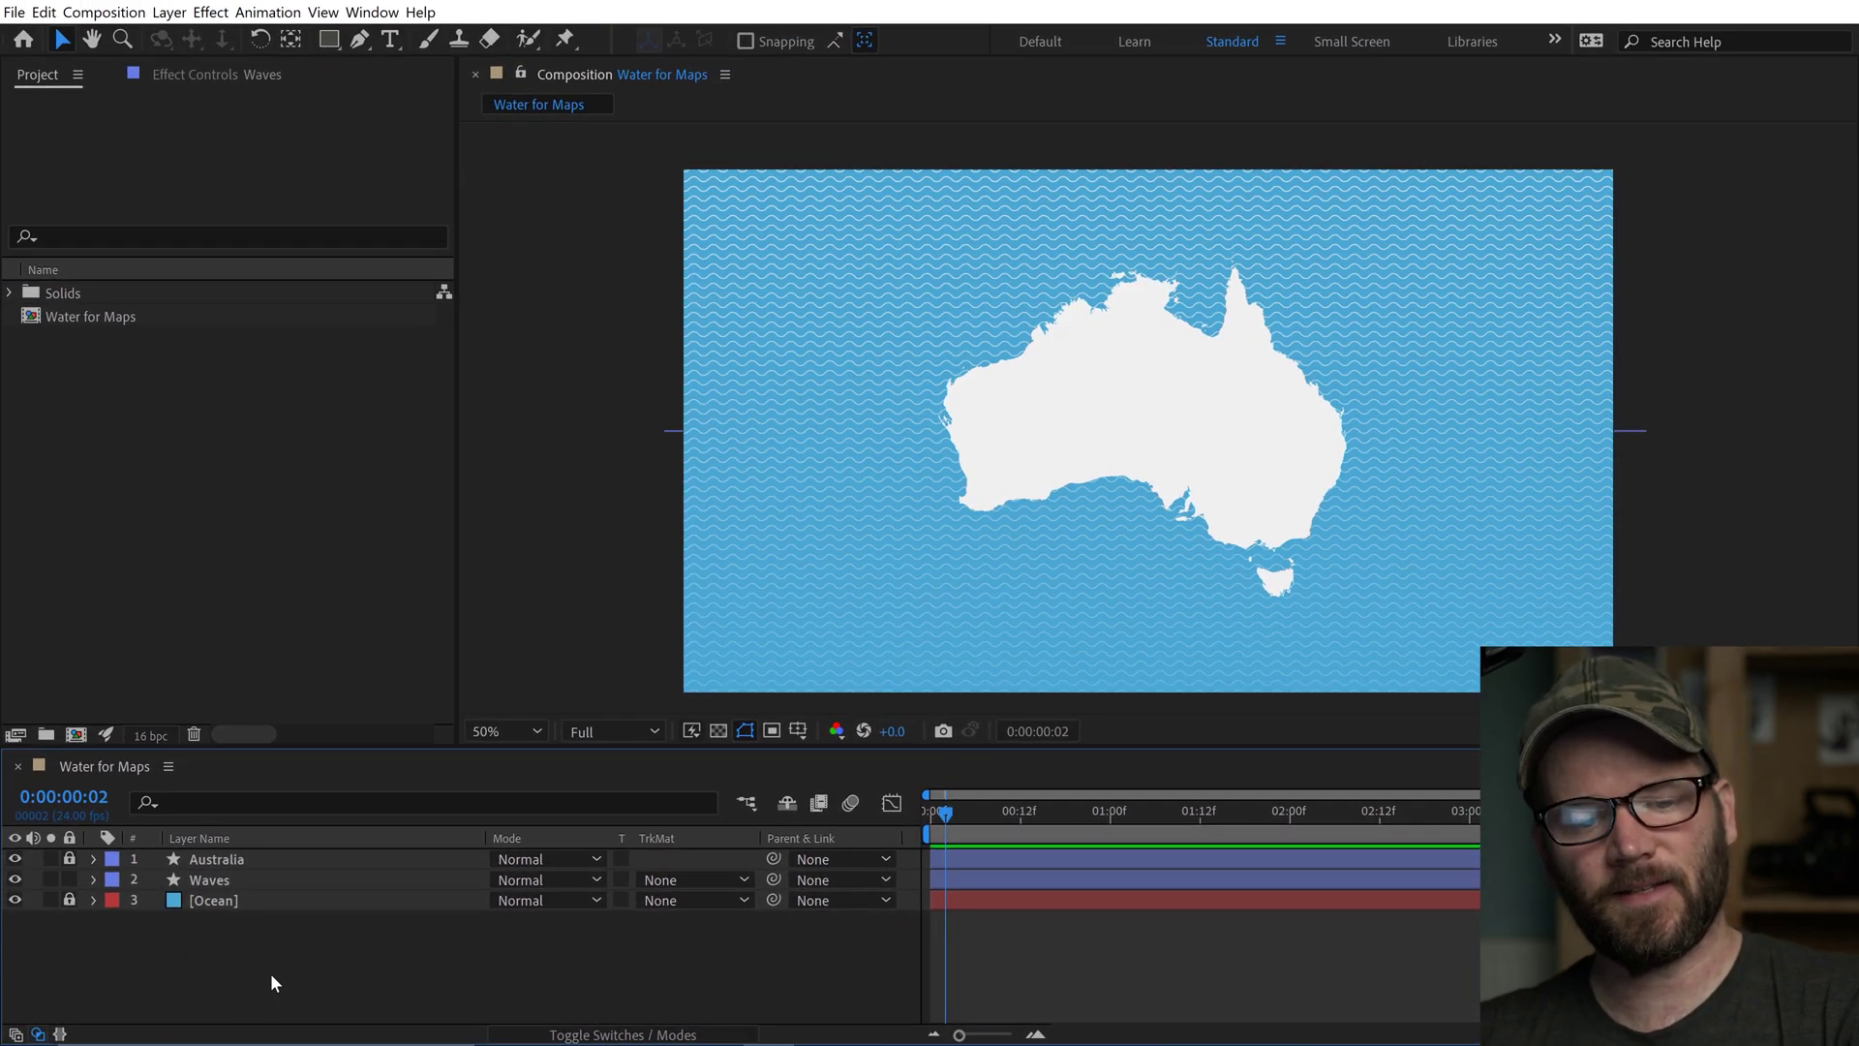